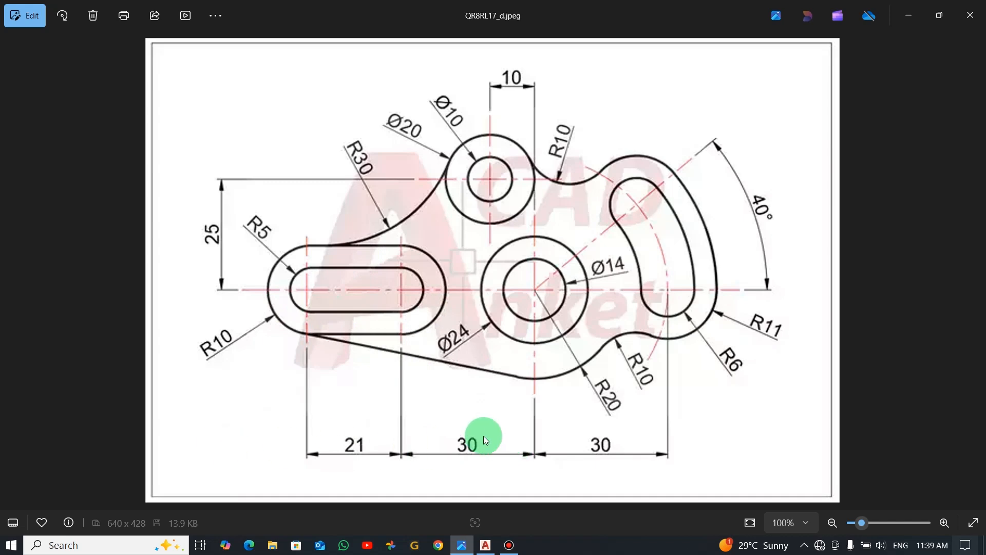
# Switch to AutoCAD and draw a horizontal line 51 units long as the base centerline
pyautogui.hotkey('alt', 'Tab')
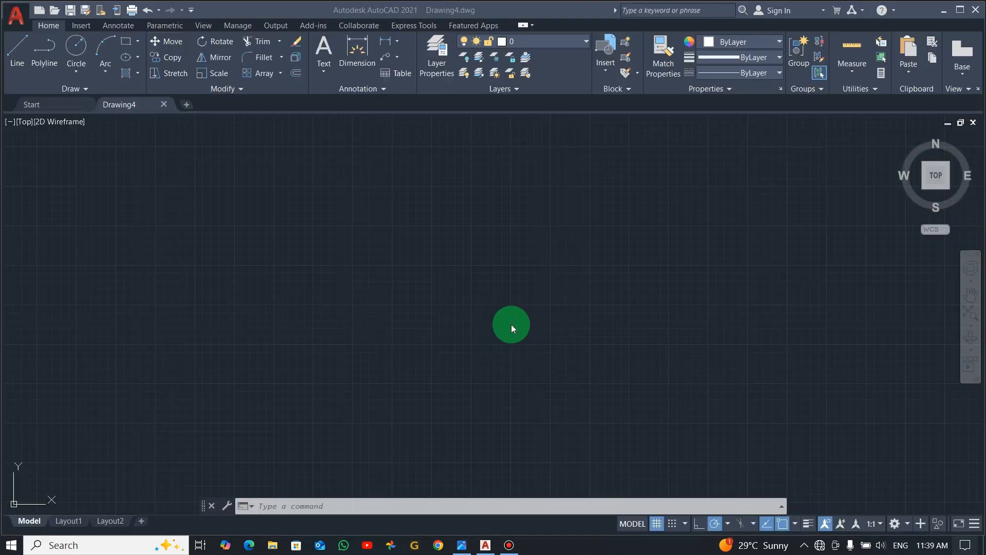
pyautogui.click(19, 56)
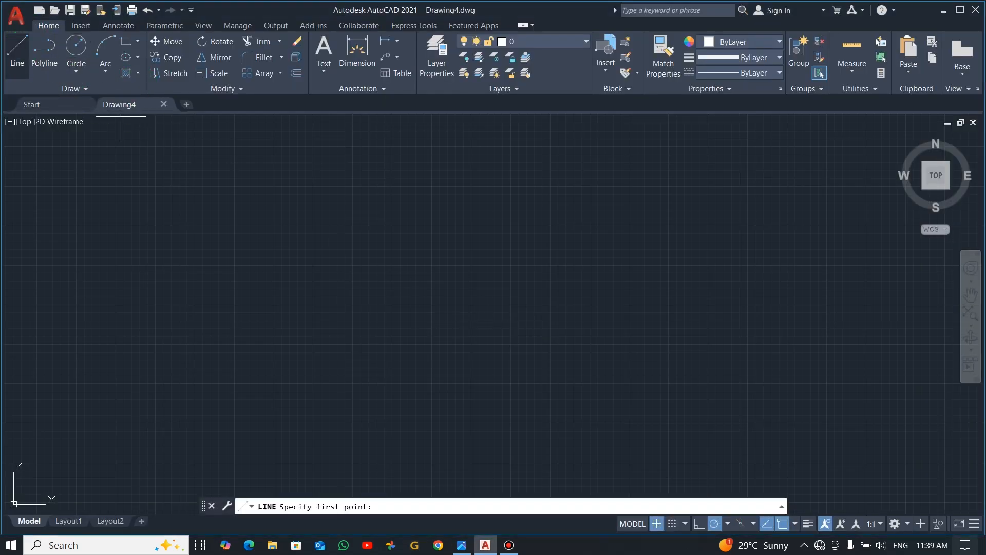
pyautogui.click(277, 289)
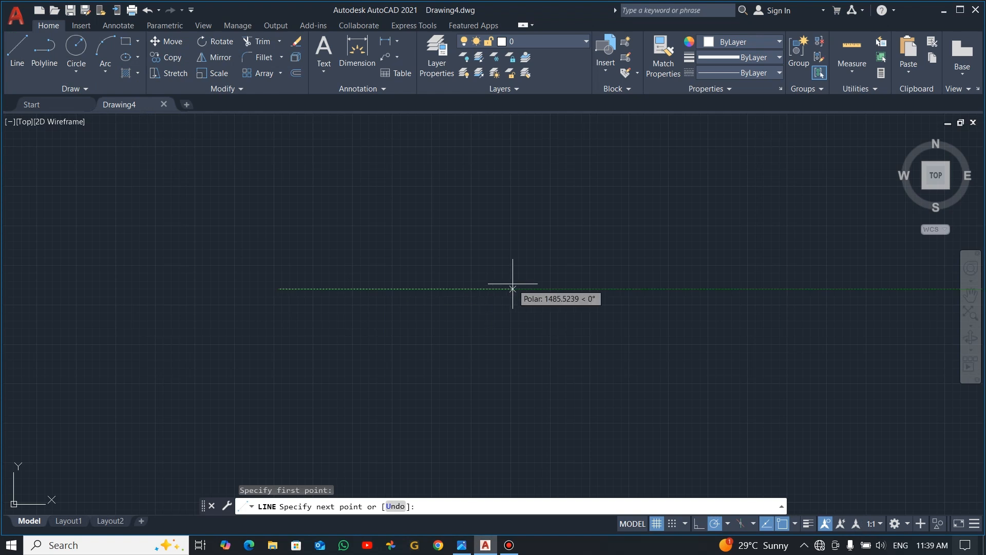
pyautogui.write('51')
pyautogui.press('Return')
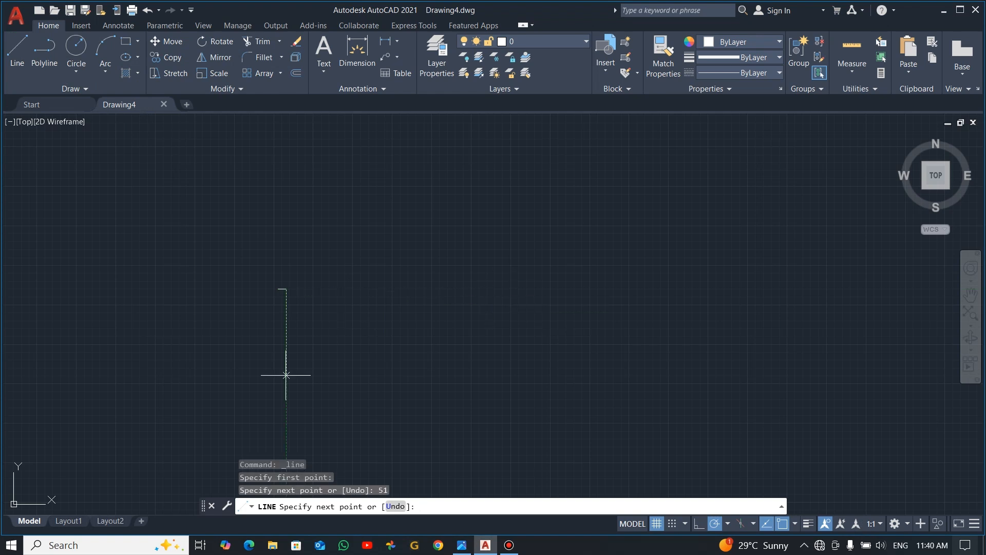
pyautogui.press('Escape')
pyautogui.scroll(5, 250, 306)
pyautogui.scroll(8, 329, 241)
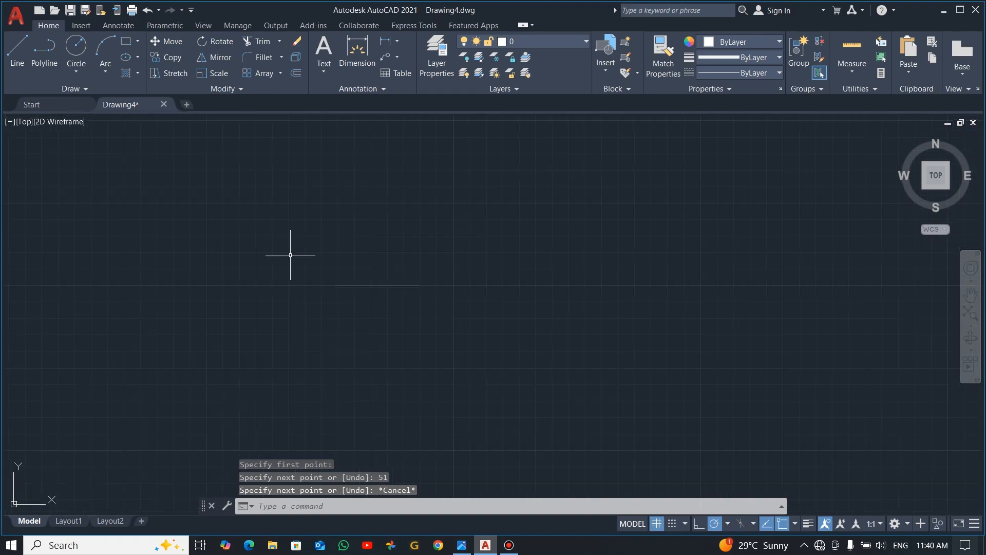
# Check the reference drawing and draw a 24-diameter circle centered on the right end of the line
pyautogui.hotkey('alt', 'Tab')
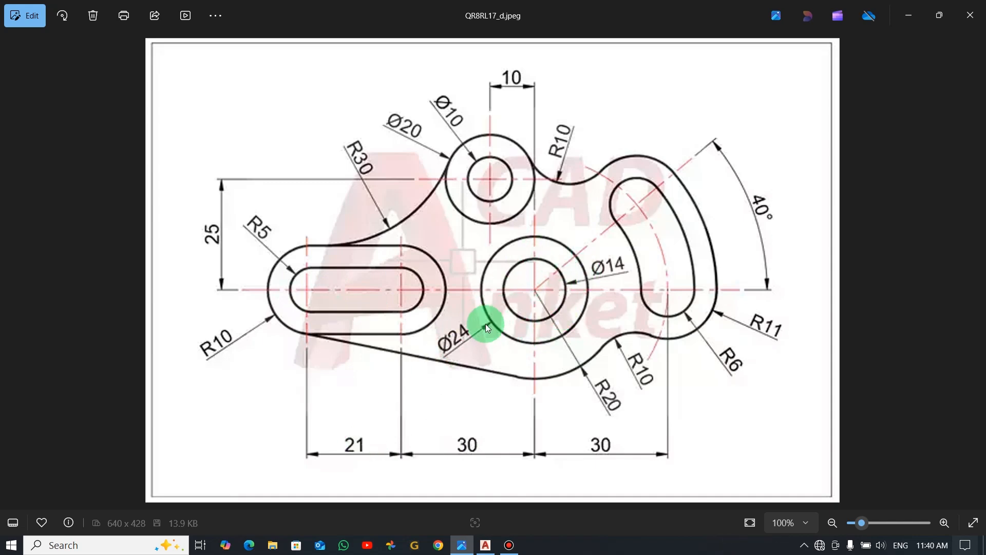
pyautogui.hotkey('alt', 'Tab')
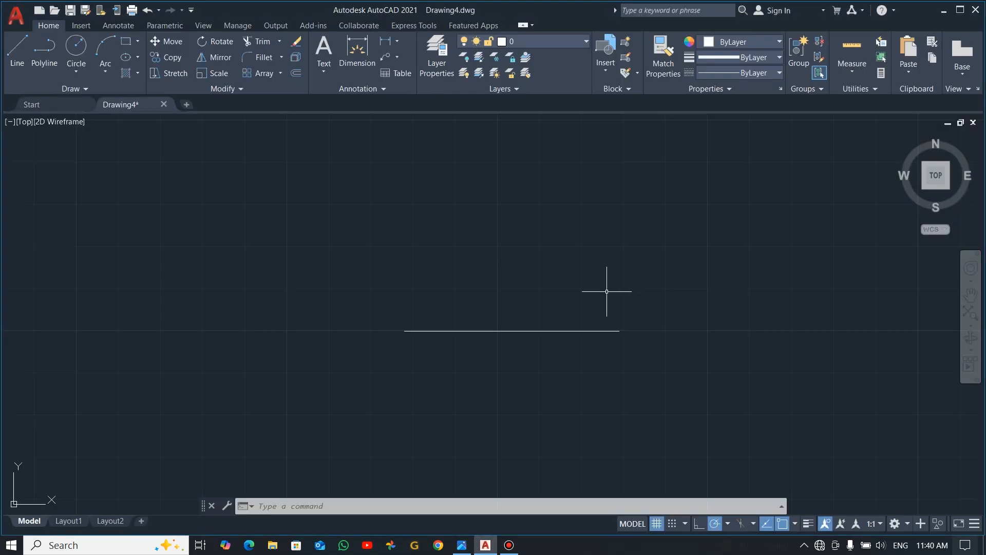
pyautogui.click(78, 75)
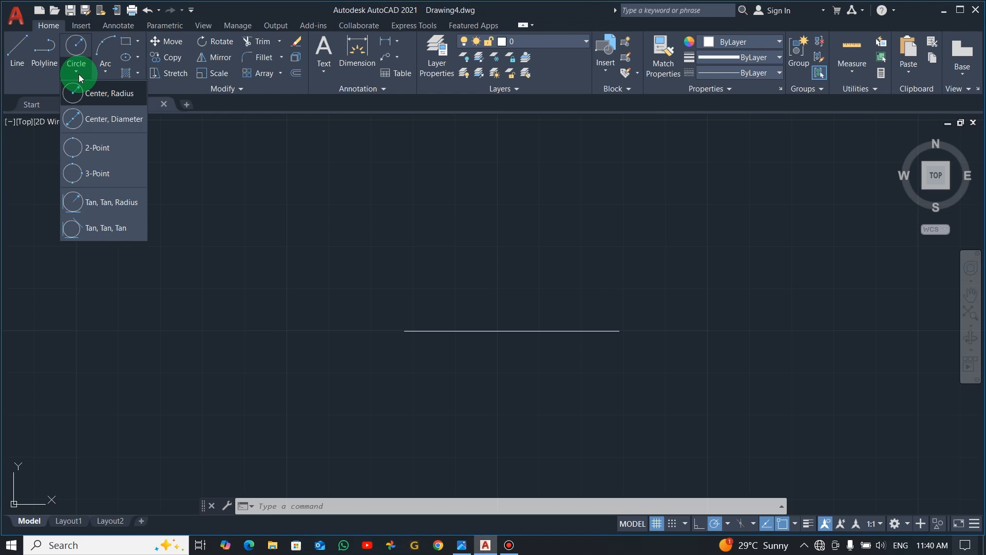
pyautogui.click(112, 115)
pyautogui.click(619, 331)
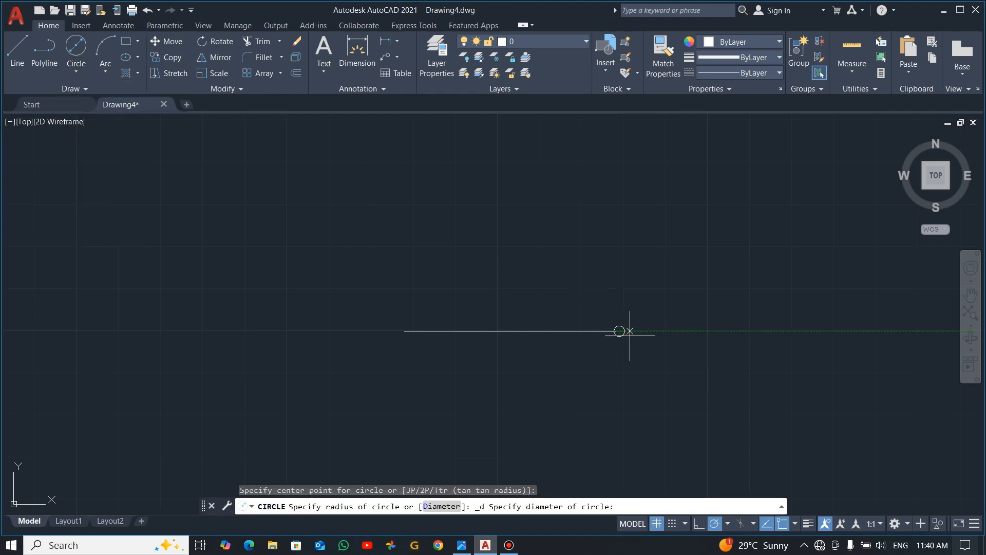
pyautogui.write('24')
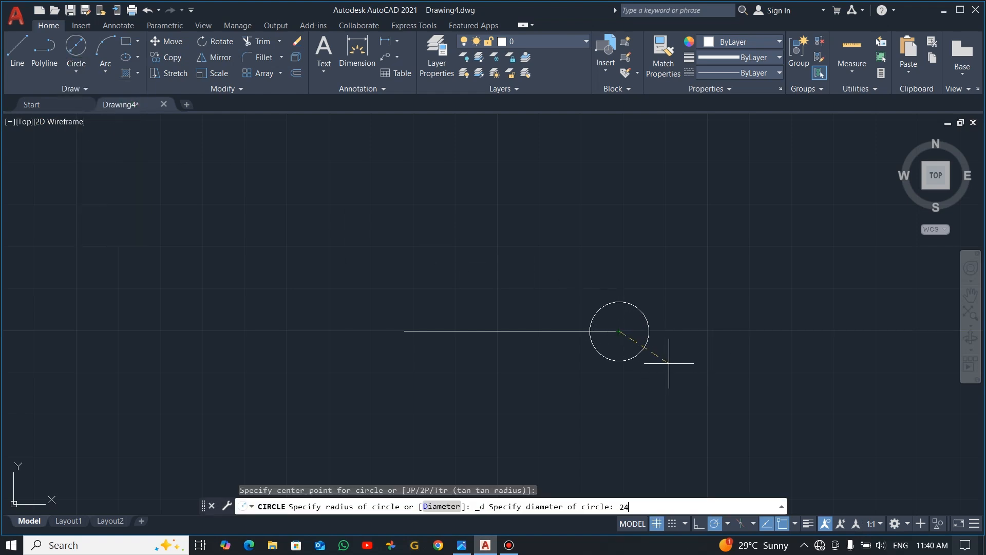
pyautogui.press('Return')
# Draw a concentric 14-diameter circle inside the 24-diameter circle
pyautogui.click(220, 104)
pyautogui.click(76, 49)
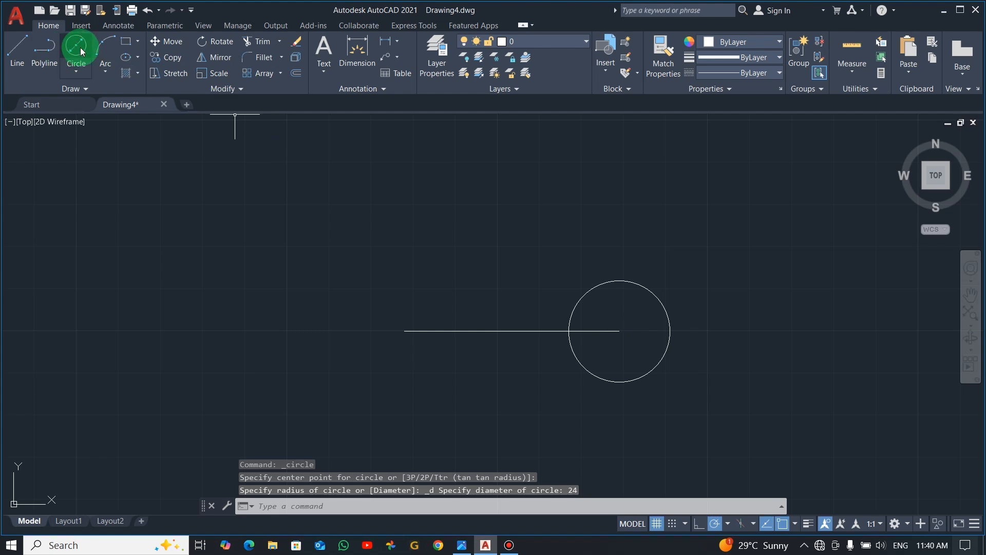
pyautogui.click(619, 331)
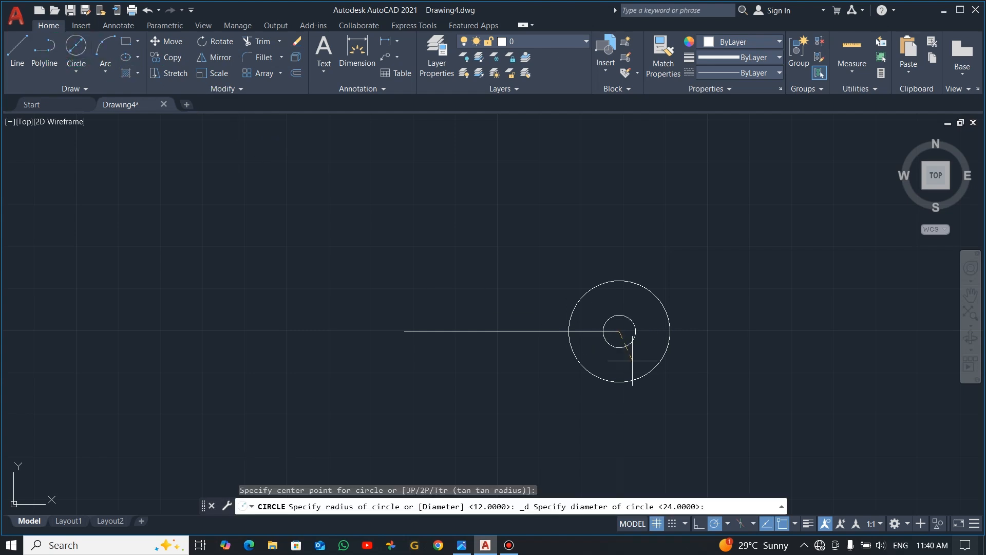
pyautogui.write('14')
pyautogui.press('Return')
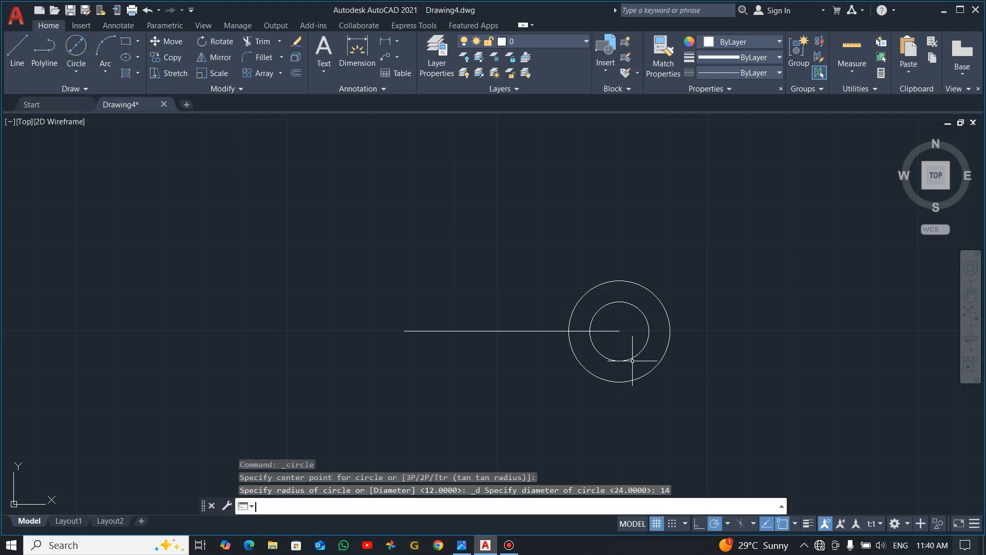
# Draw a circle of radius 10 centered on the line, 30 units left of the line's right end
pyautogui.moveTo(686, 369); pyautogui.dragTo(602, 331, button='middle')
pyautogui.hotkey('alt', 'Tab')
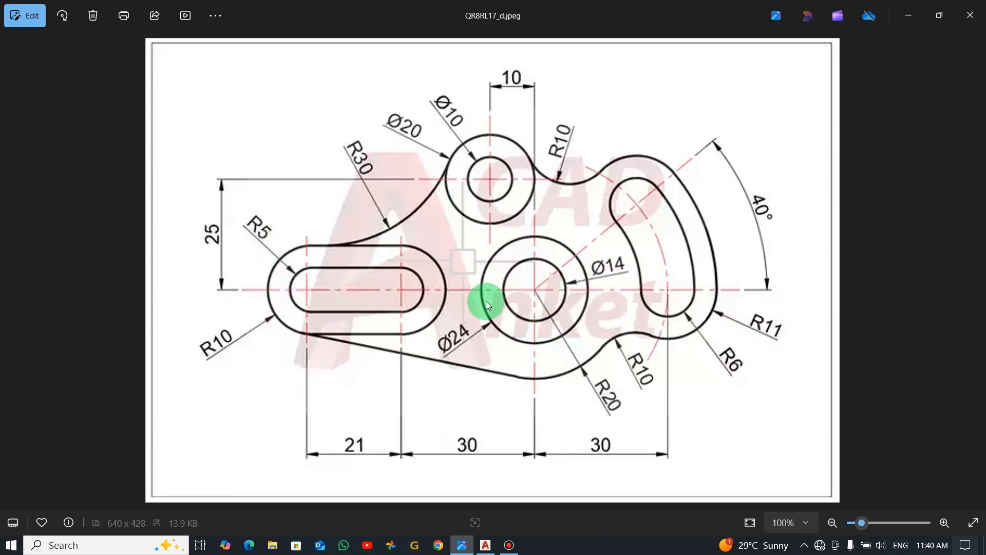
pyautogui.hotkey('alt', 'Tab')
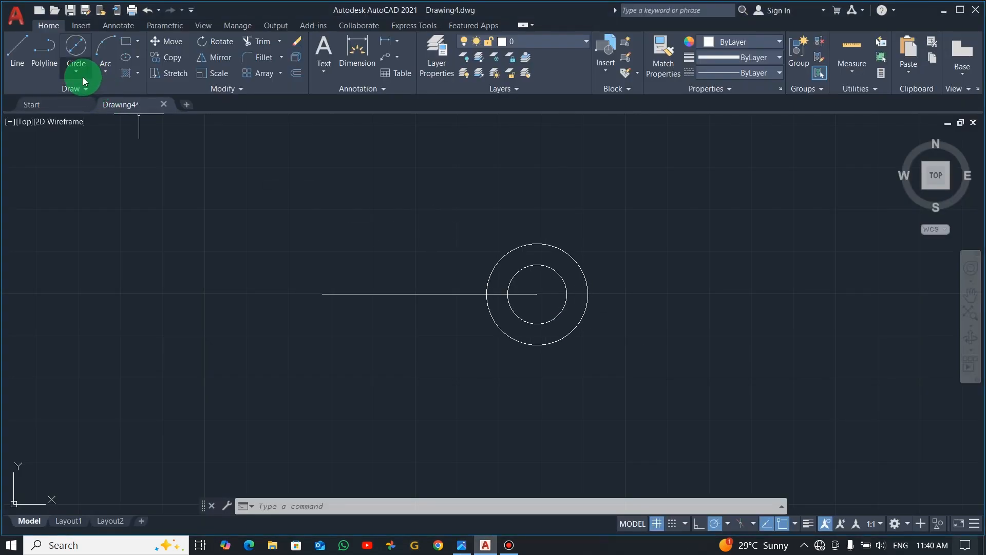
pyautogui.click(76, 66)
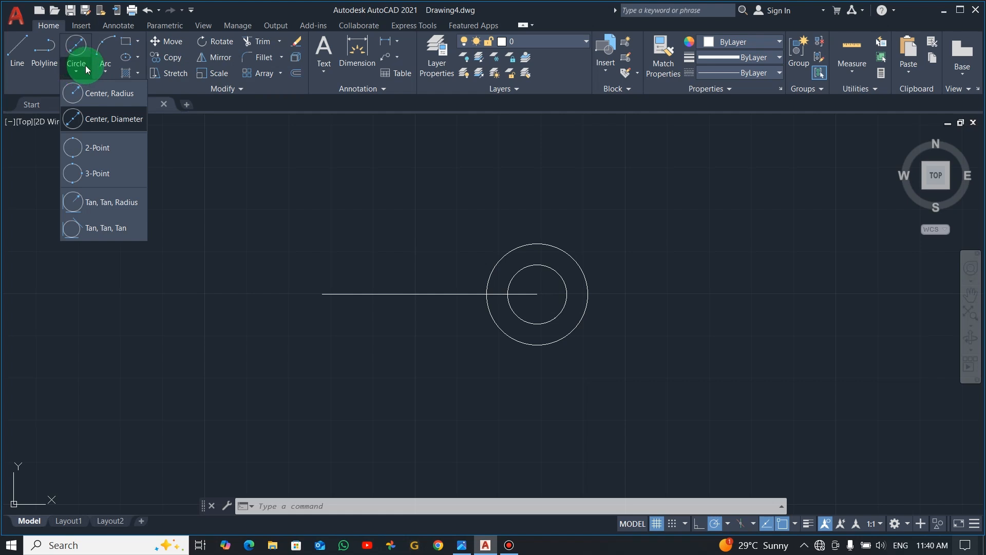
pyautogui.click(104, 92)
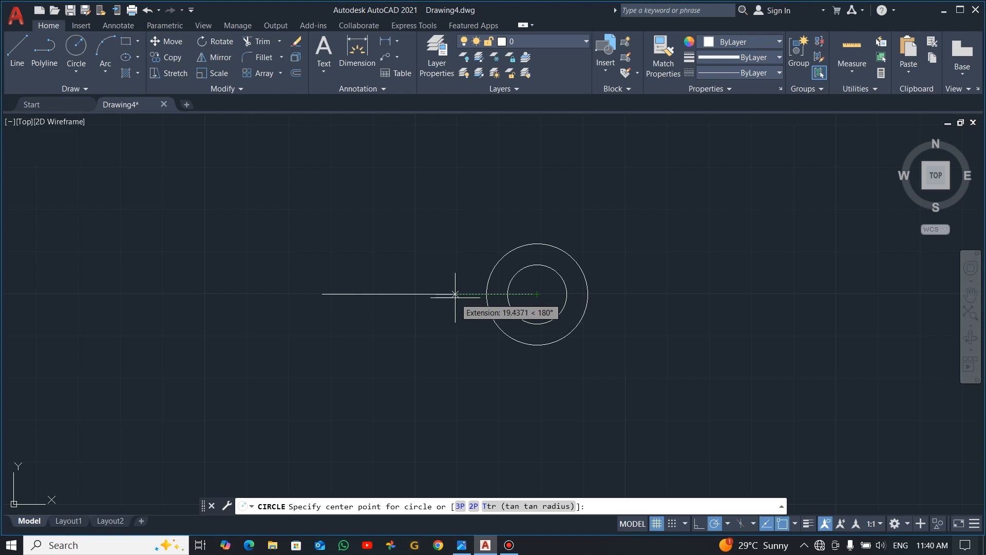
pyautogui.write('30')
pyautogui.press('Return')
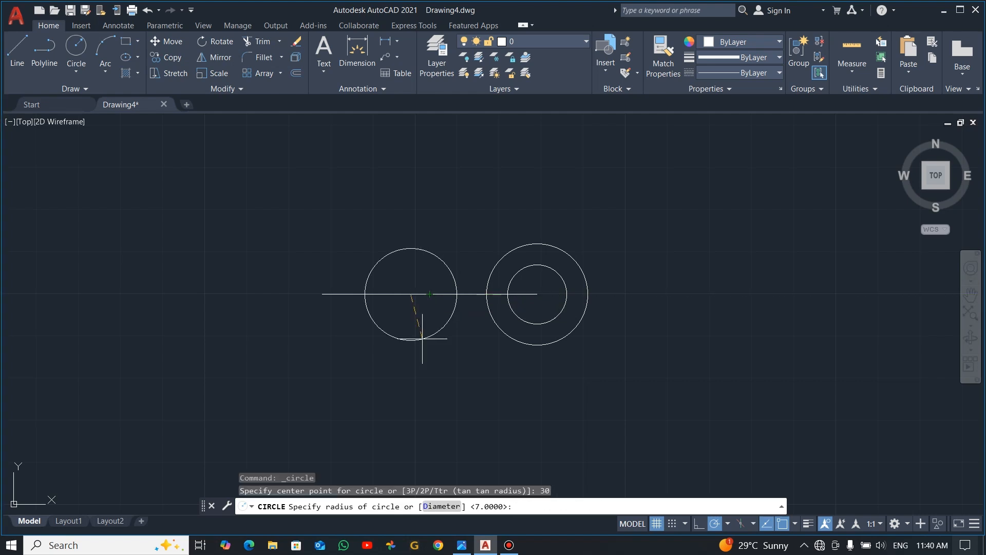
pyautogui.write('10')
pyautogui.press('Return')
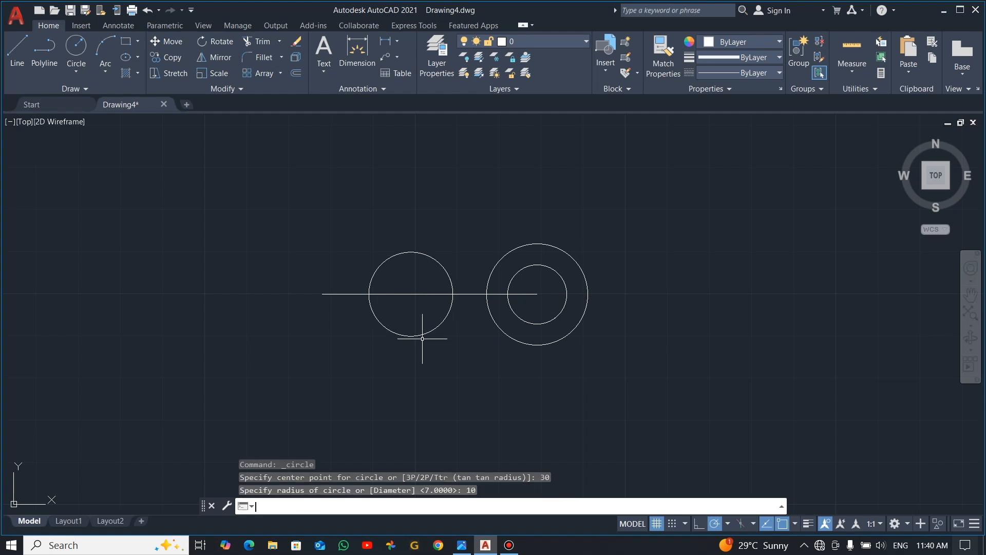
# Add a concentric circle of radius 5 inside the radius 10 circle
pyautogui.press('Return')
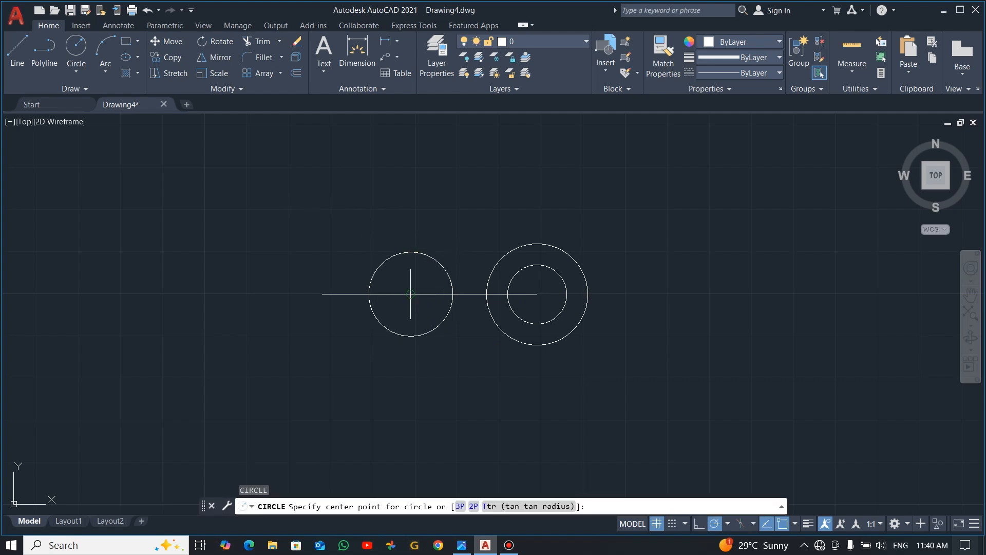
pyautogui.click(411, 294)
pyautogui.write('5')
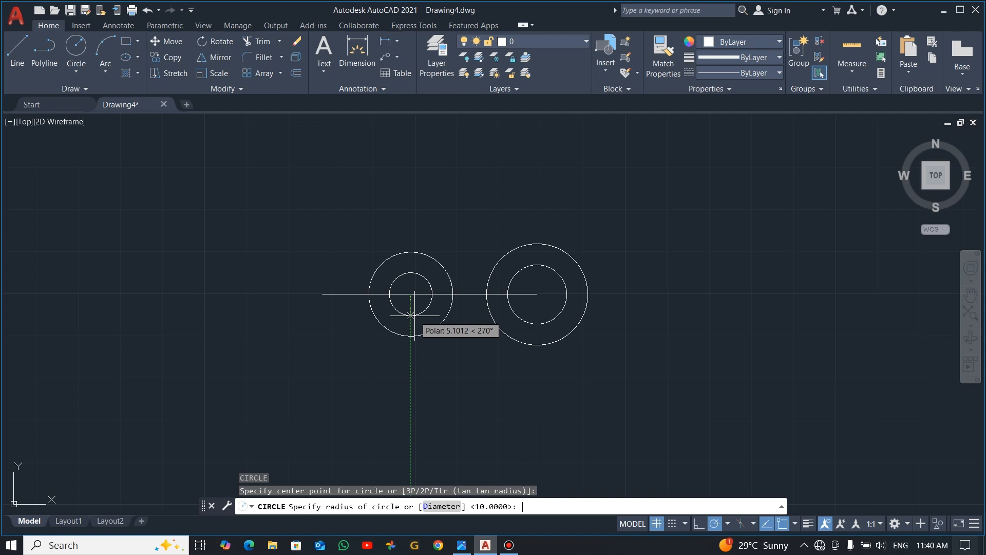
pyautogui.press('Return')
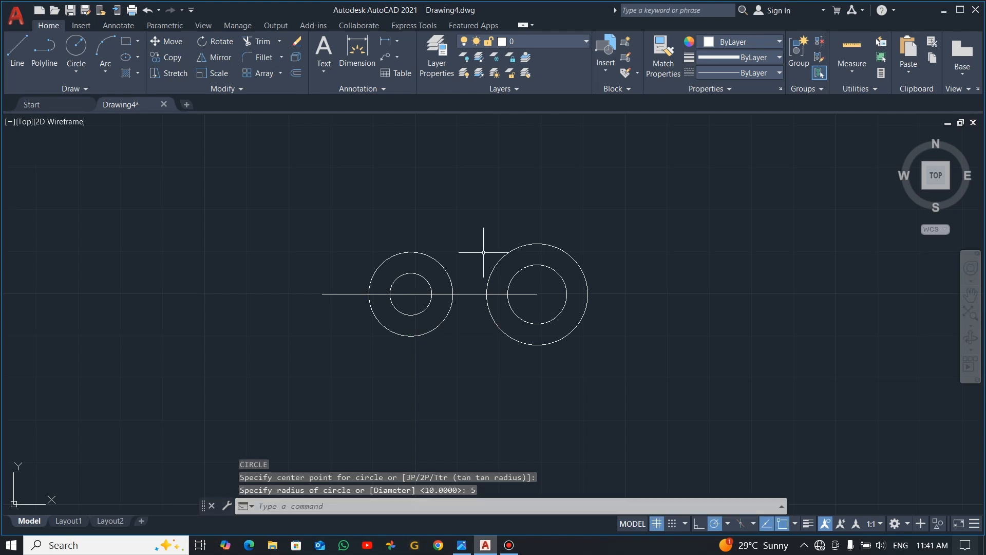
# Copy the radius 10 and radius 5 circles from their common center to the left end of the line
pyautogui.click(450, 246)
pyautogui.click(401, 282)
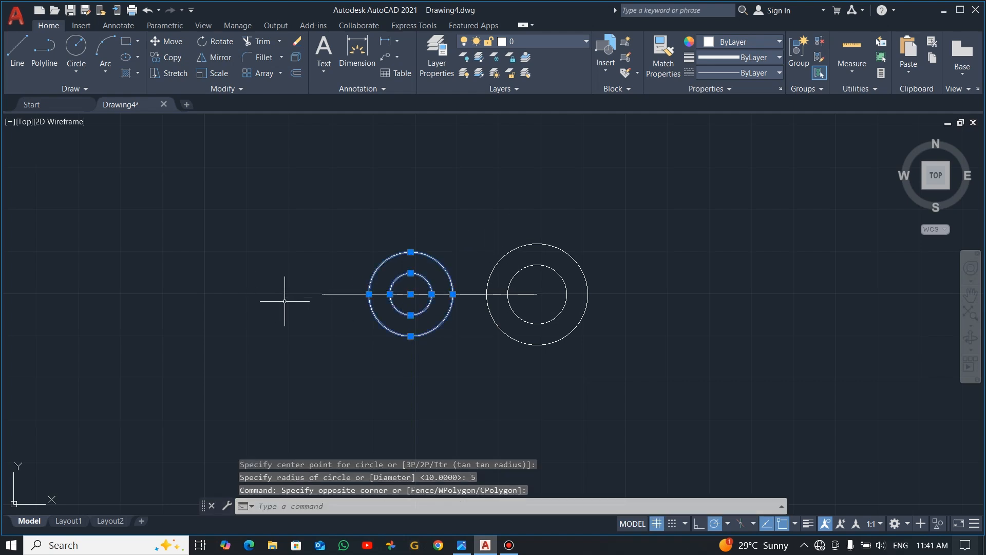
pyautogui.write('c')
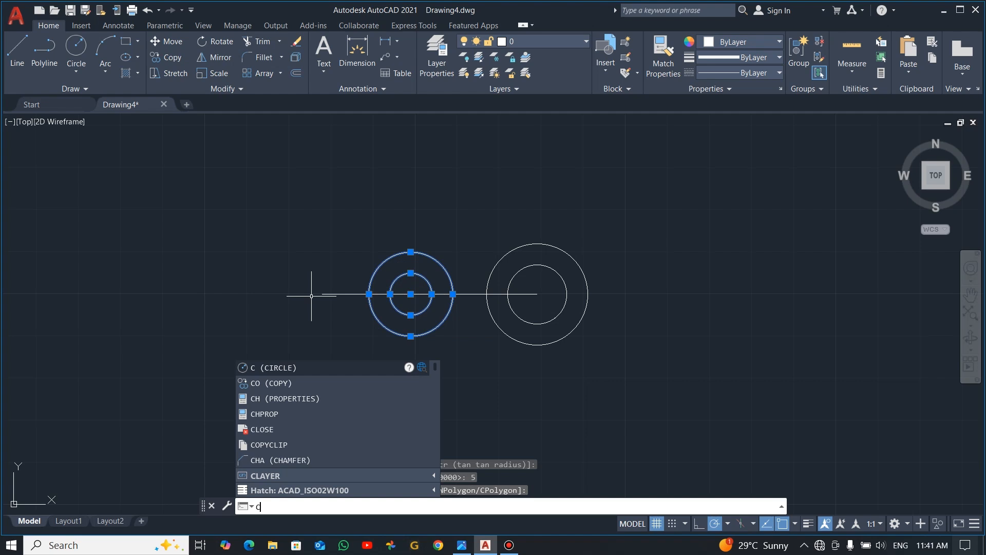
pyautogui.write('o')
pyautogui.press('Return')
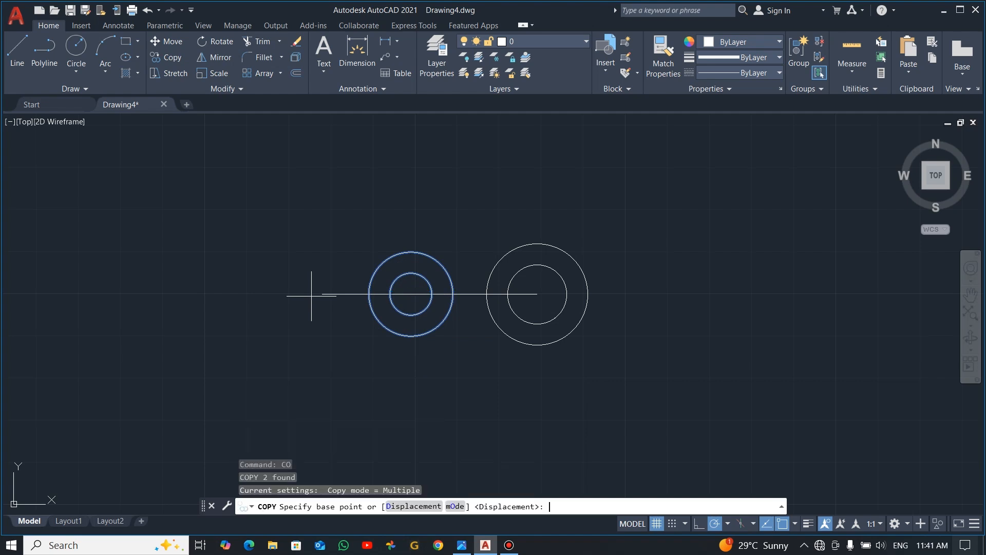
pyautogui.click(410, 294)
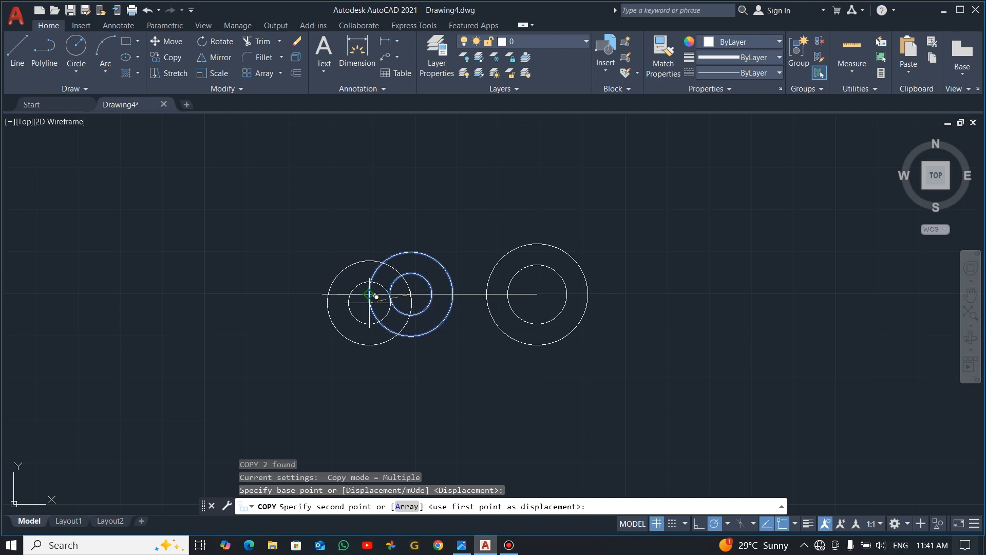
pyautogui.click(323, 294)
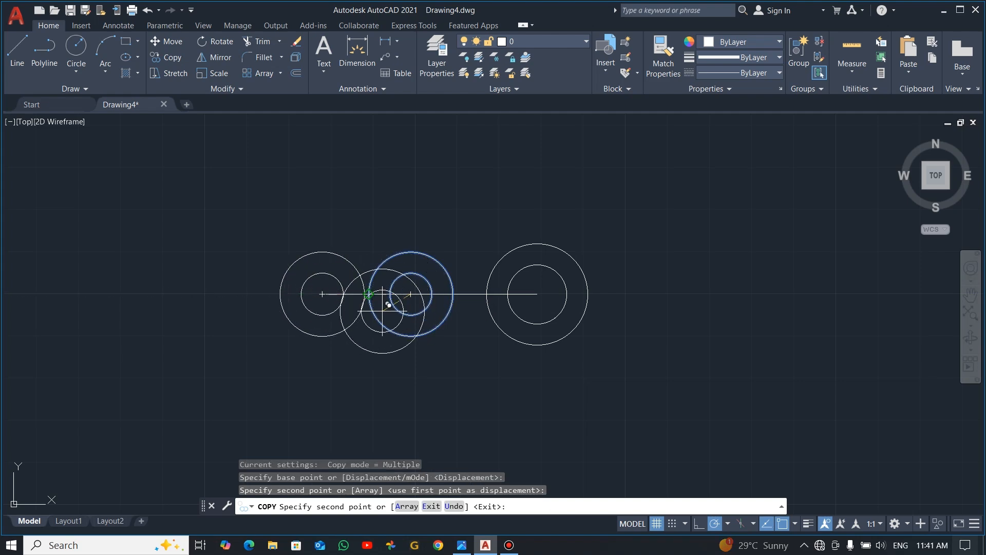
pyautogui.press('Escape')
# Draw a line joining the top quadrants of the two radius 10 circles to form the outer slot's upper edge
pyautogui.hotkey('alt', 'Tab')
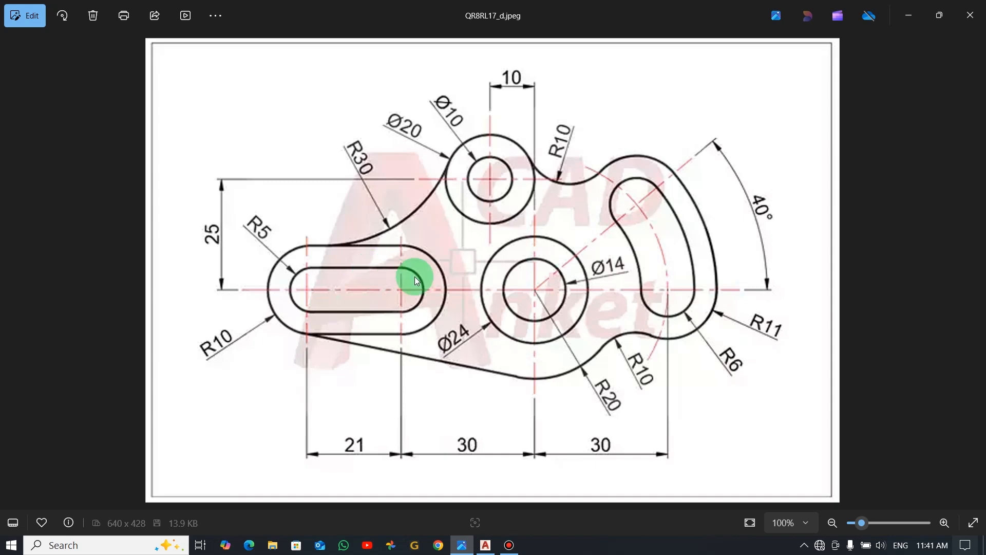
pyautogui.hotkey('alt', 'Tab')
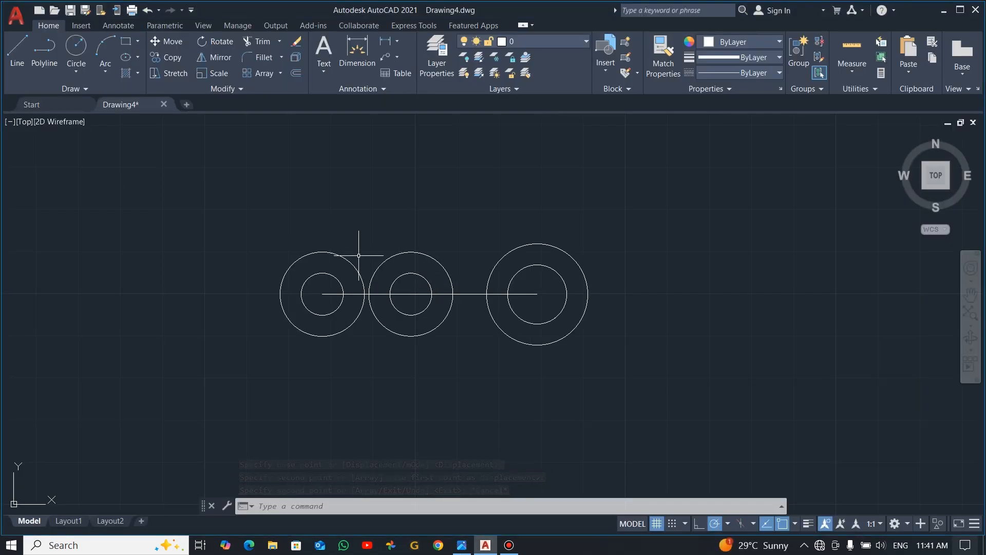
pyautogui.click(7, 71)
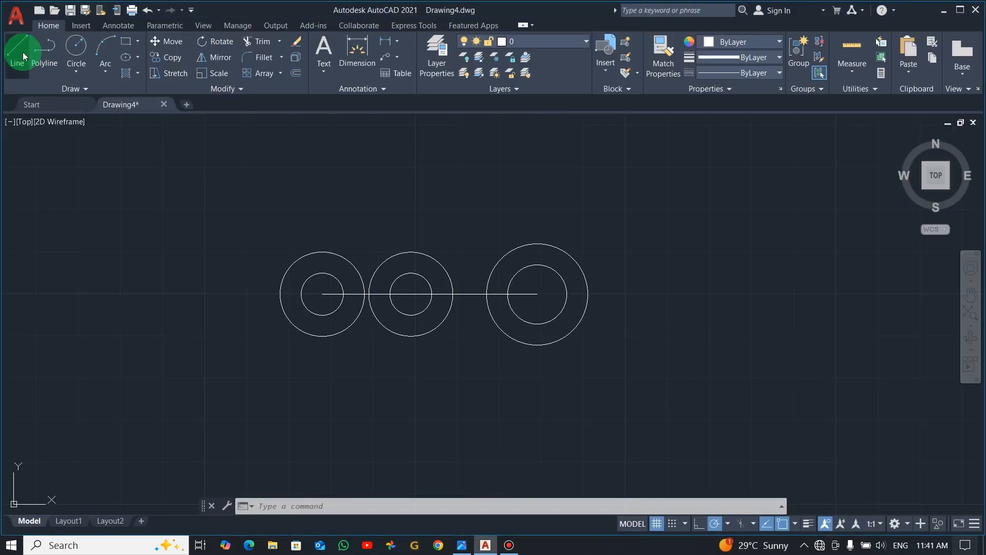
pyautogui.click(322, 252)
pyautogui.click(411, 251)
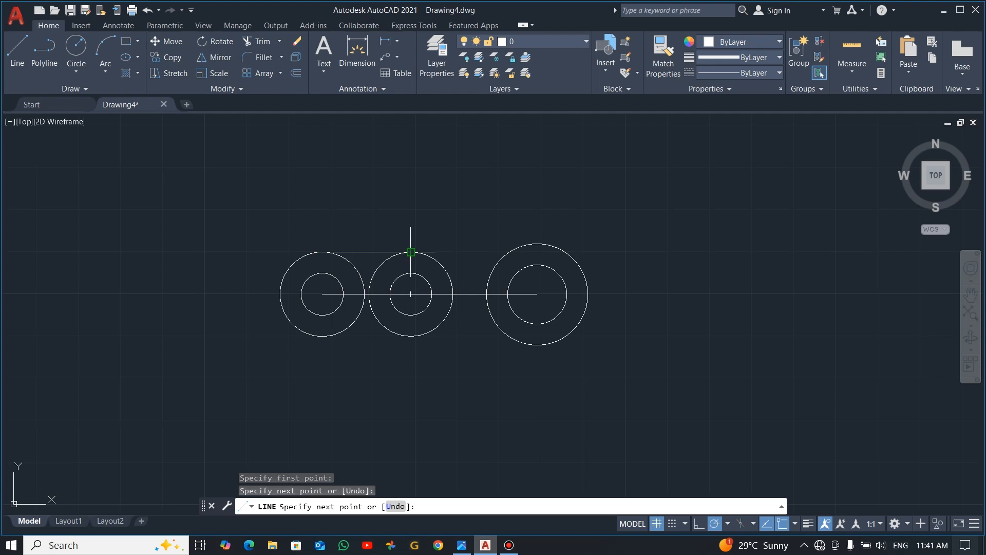
pyautogui.press('Escape')
# Copy the slot's upper edge line from its left end to the small left circle's top quadrant and both left circles' bottom quadrants
pyautogui.click(378, 251)
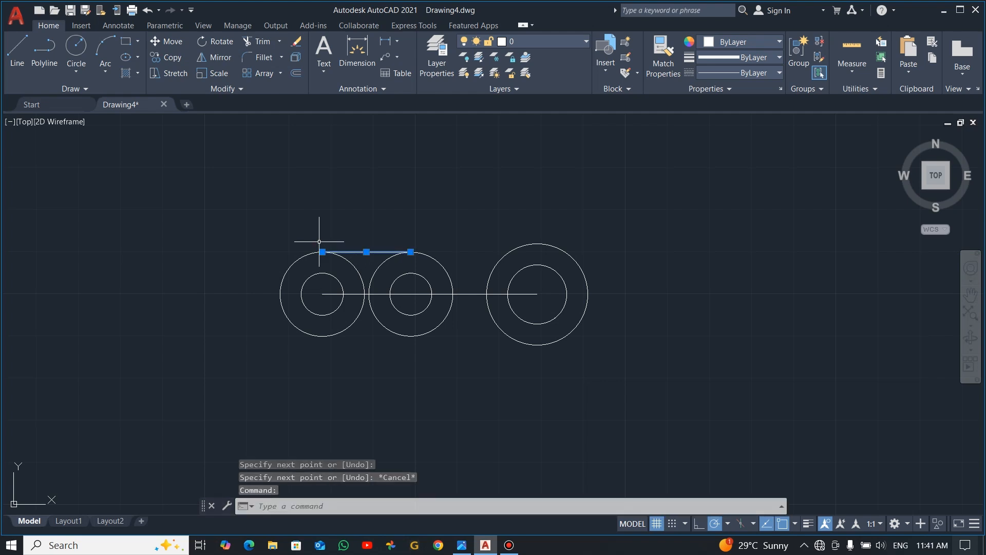
pyautogui.write('co')
pyautogui.press('Return')
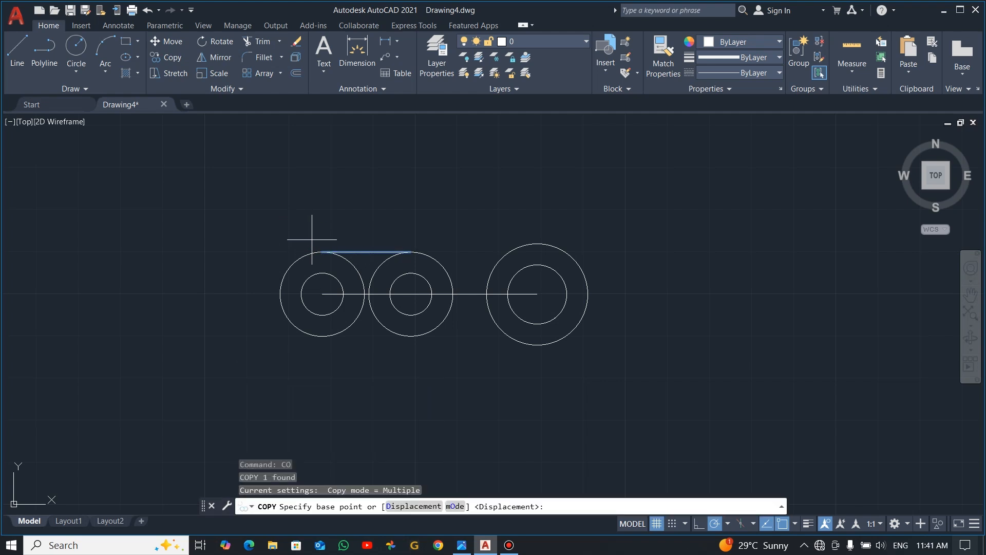
pyautogui.click(327, 252)
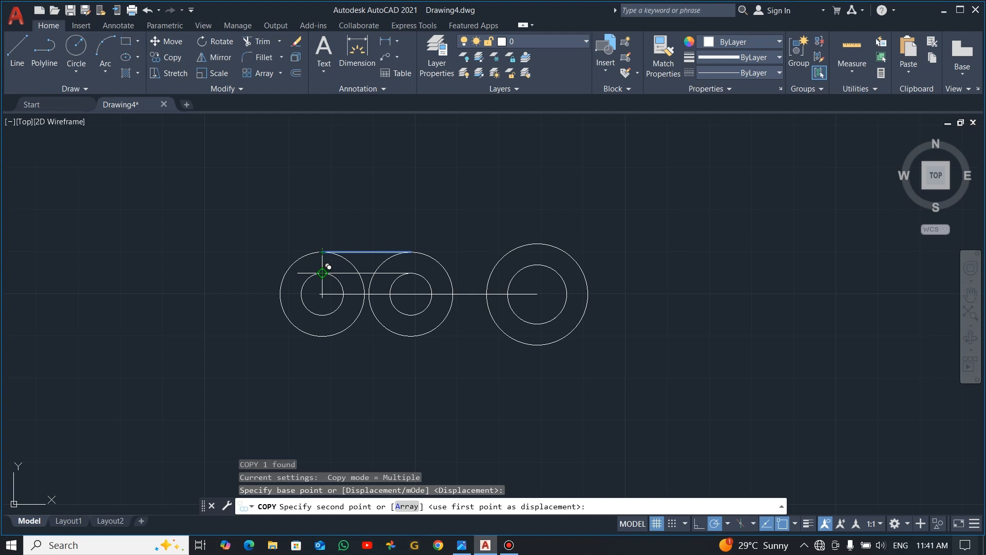
pyautogui.click(323, 273)
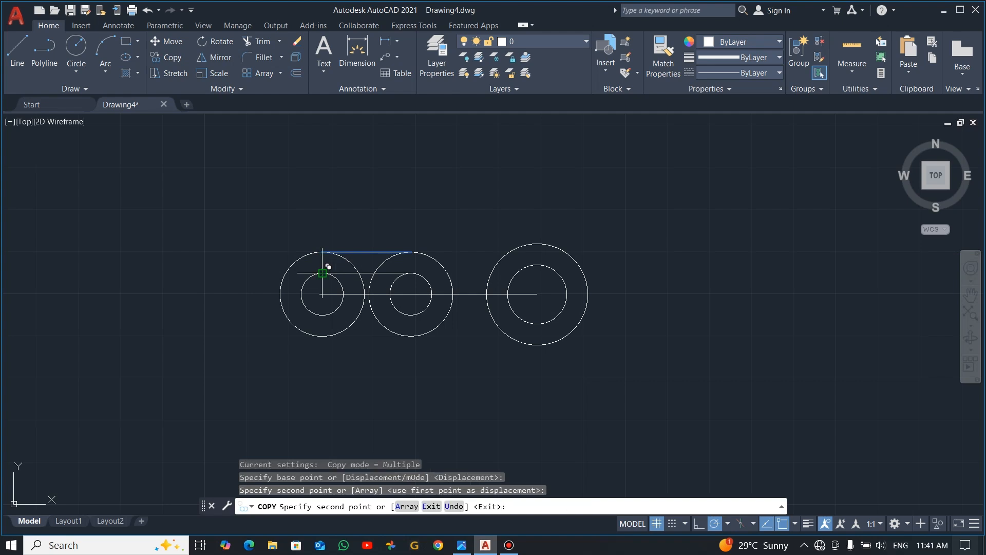
pyautogui.click(323, 315)
pyautogui.click(322, 336)
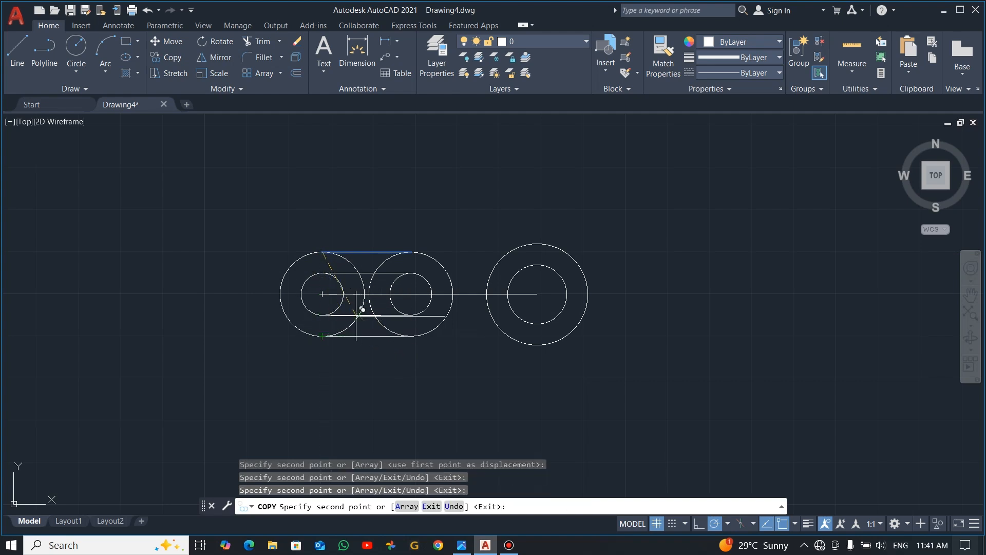
pyautogui.press('Escape')
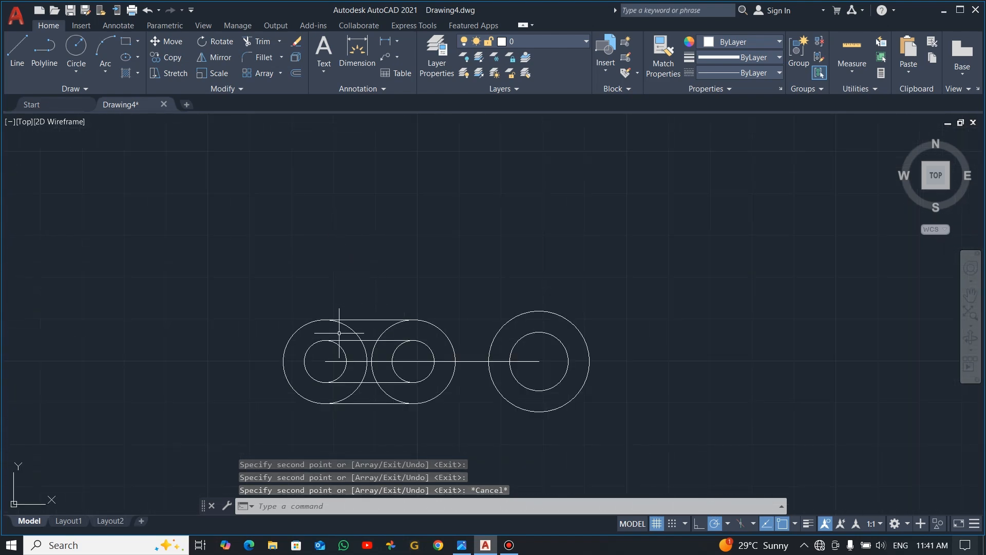
# Trim away the inner arcs of the four left-hand circles between the straight edges to leave an outer and an inner slot outline
pyautogui.scroll(5, 334, 319)
pyautogui.scroll(-4, 317, 278)
pyautogui.write('tr')
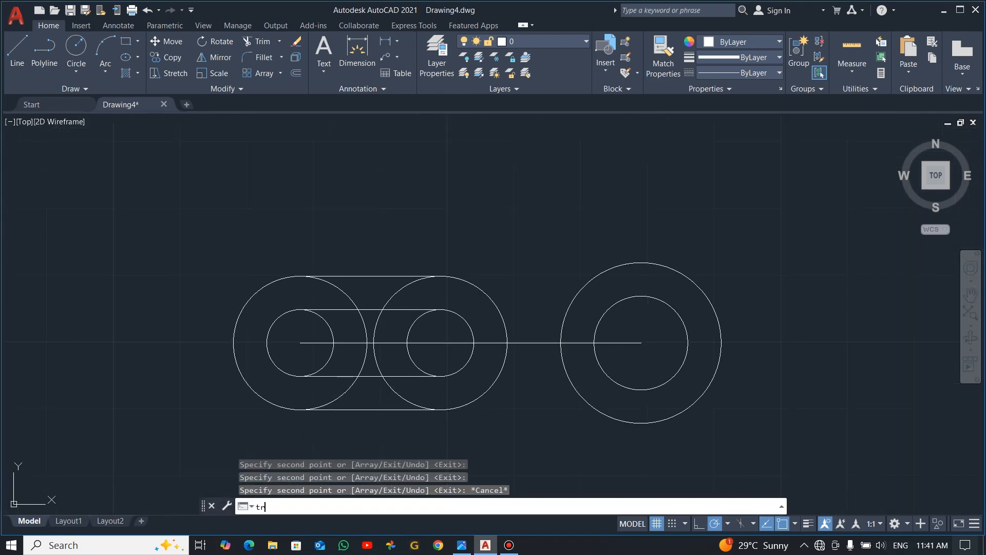
pyautogui.press('Return')
pyautogui.moveTo(315, 282)
pyautogui.mouseDown()
pyautogui.moveTo(416, 290)
pyautogui.moveTo(404, 297)
pyautogui.mouseUp()
pyautogui.moveTo(327, 329); pyautogui.dragTo(442, 335)
pyautogui.moveTo(326, 360)
pyautogui.mouseDown()
pyautogui.moveTo(407, 352)
pyautogui.moveTo(434, 362)
pyautogui.mouseUp()
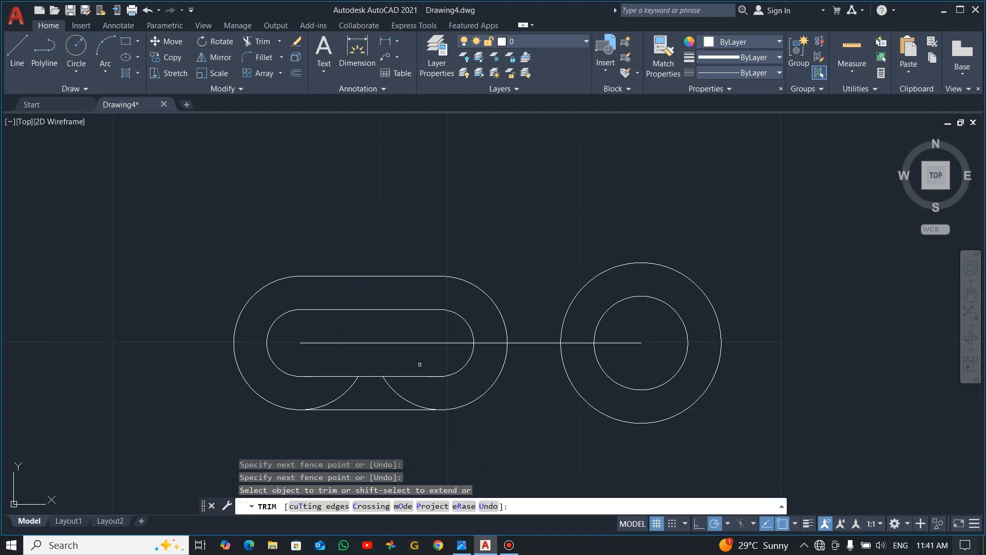
pyautogui.moveTo(315, 392); pyautogui.dragTo(418, 396)
pyautogui.press('Escape')
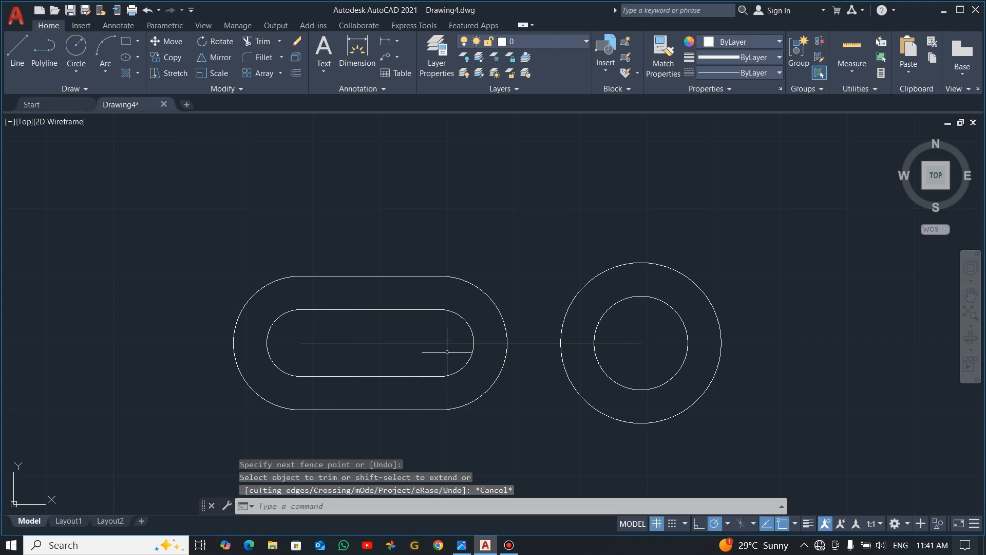
pyautogui.scroll(3, 435, 321)
pyautogui.scroll(-5, 462, 342)
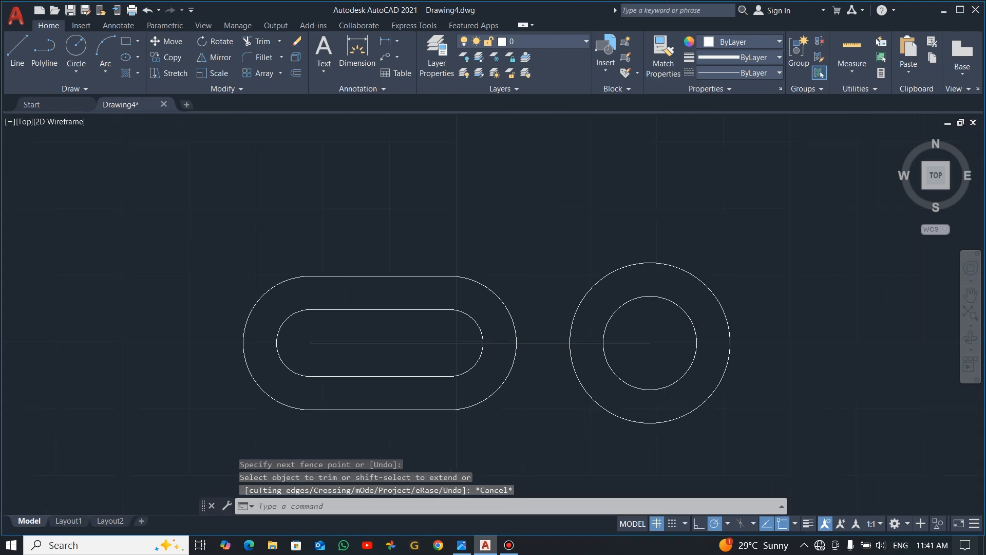
# Draw a circle of radius 11 centered 30 units to the right of the horizontal line's right end
pyautogui.hotkey('alt', 'Tab')
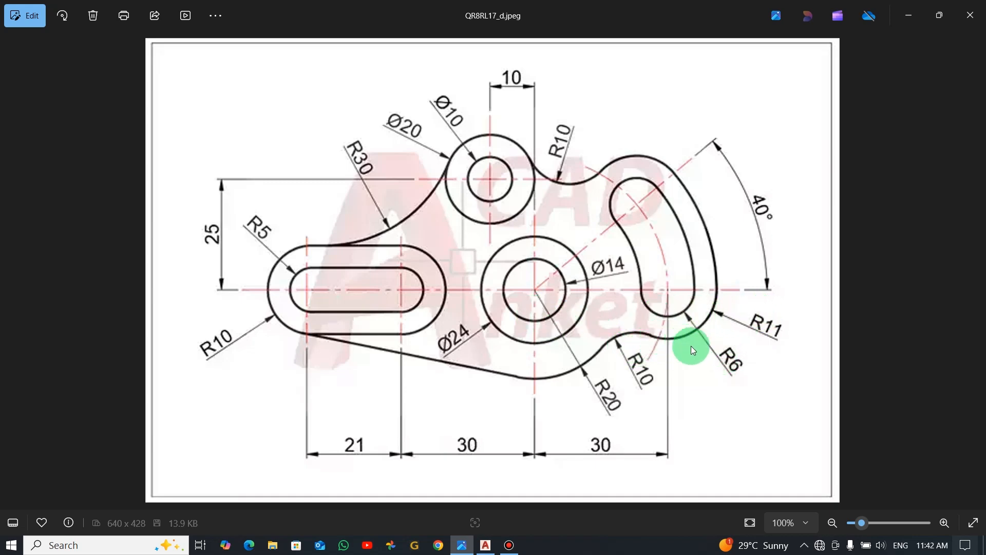
pyautogui.hotkey('alt', 'Tab')
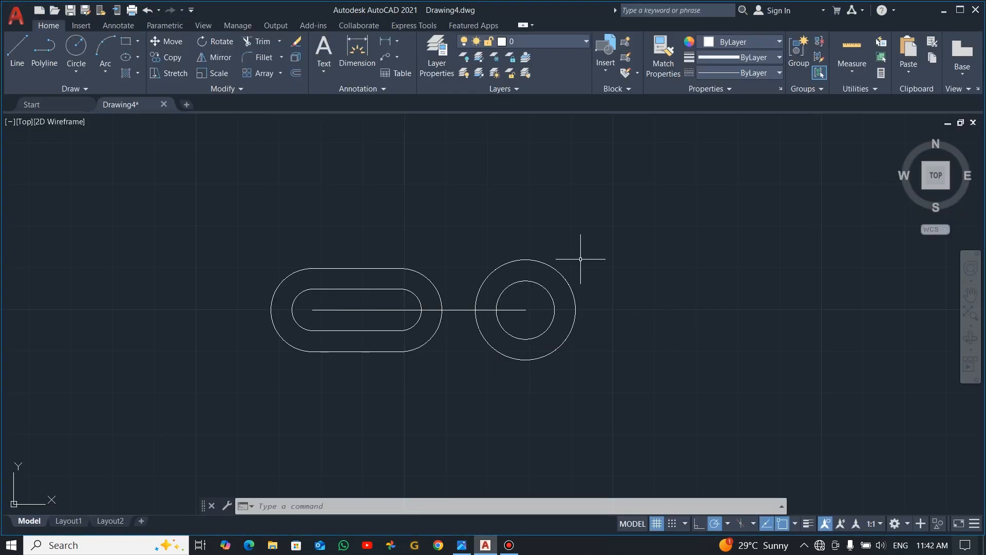
pyautogui.click(79, 50)
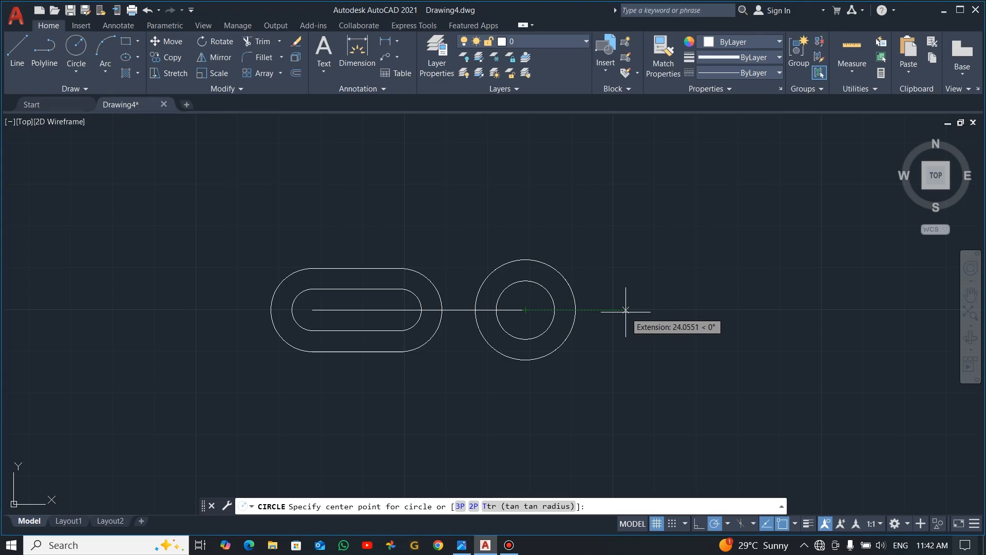
pyautogui.hotkey('alt', 'Tab')
pyautogui.hotkey('alt', 'Tab')
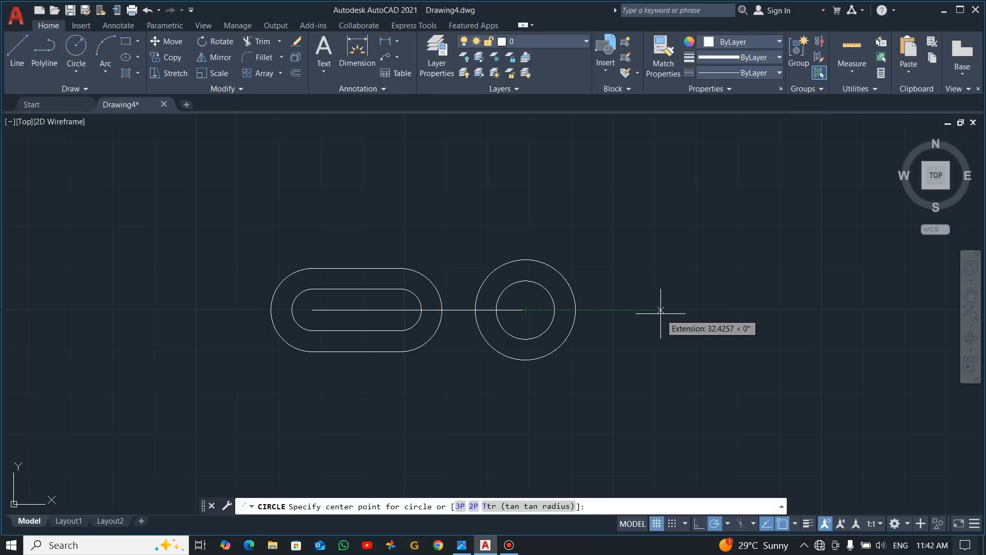
pyautogui.write('30')
pyautogui.press('Return')
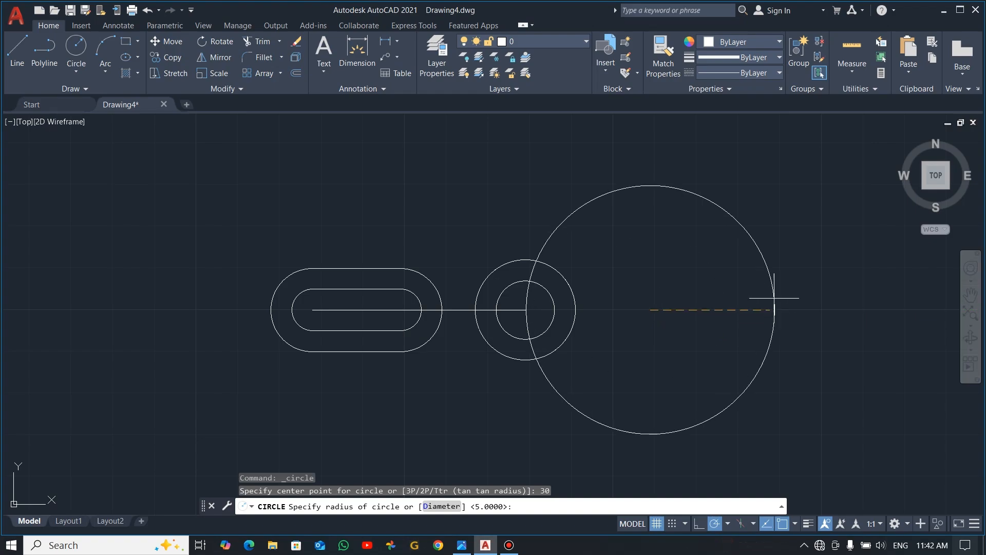
pyautogui.hotkey('alt', 'Tab')
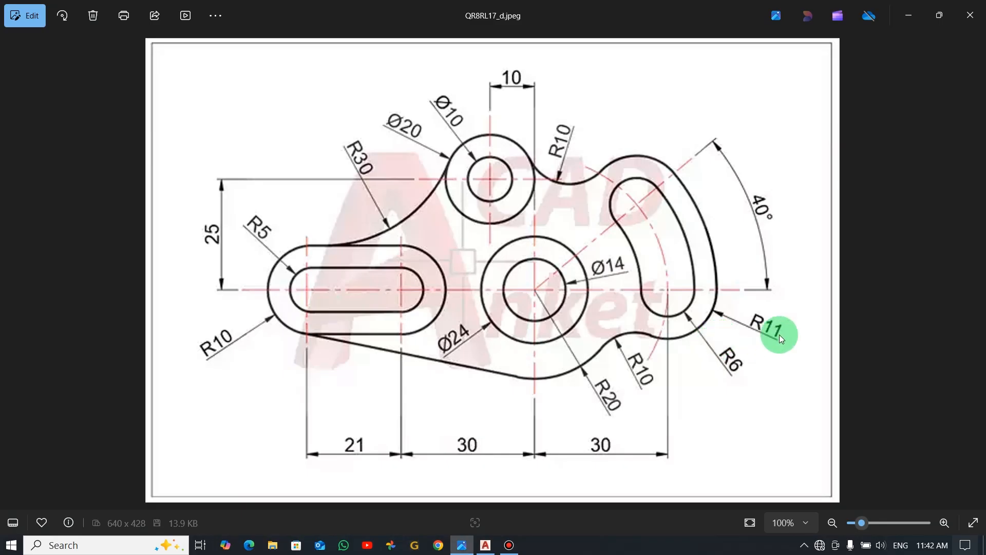
pyautogui.hotkey('alt', 'Tab')
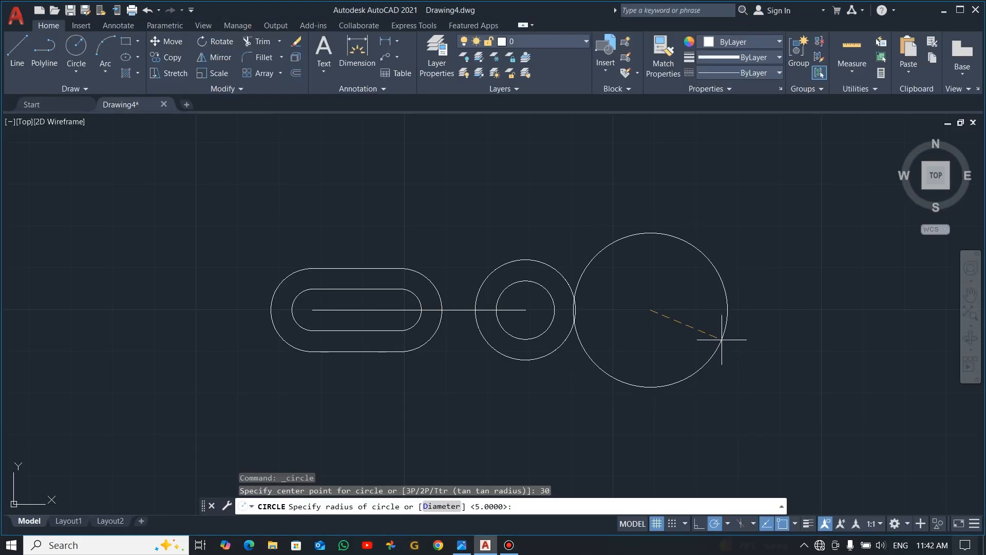
pyautogui.write('11')
pyautogui.press('Return')
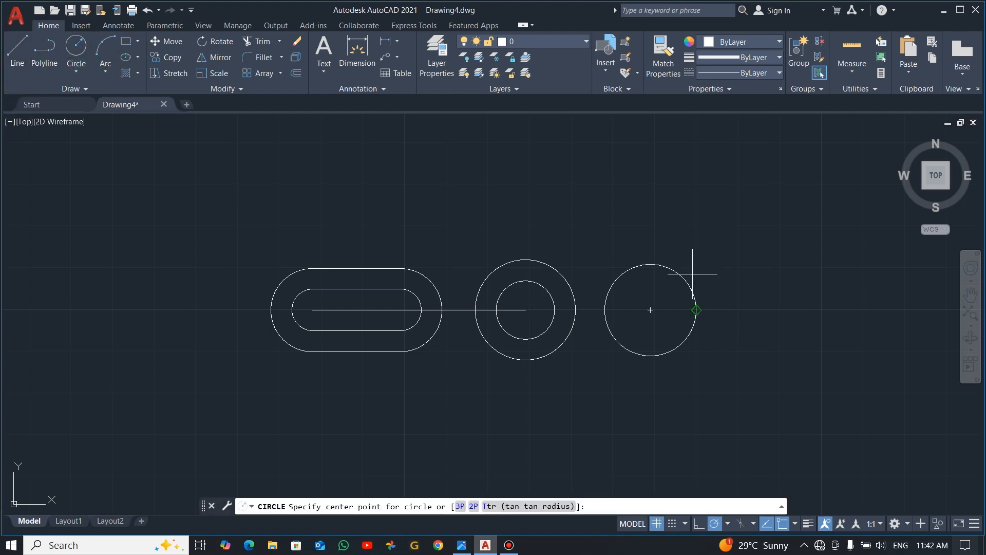
# Add a concentric circle of radius 6 inside the radius 11 circle
pyautogui.click(650, 310)
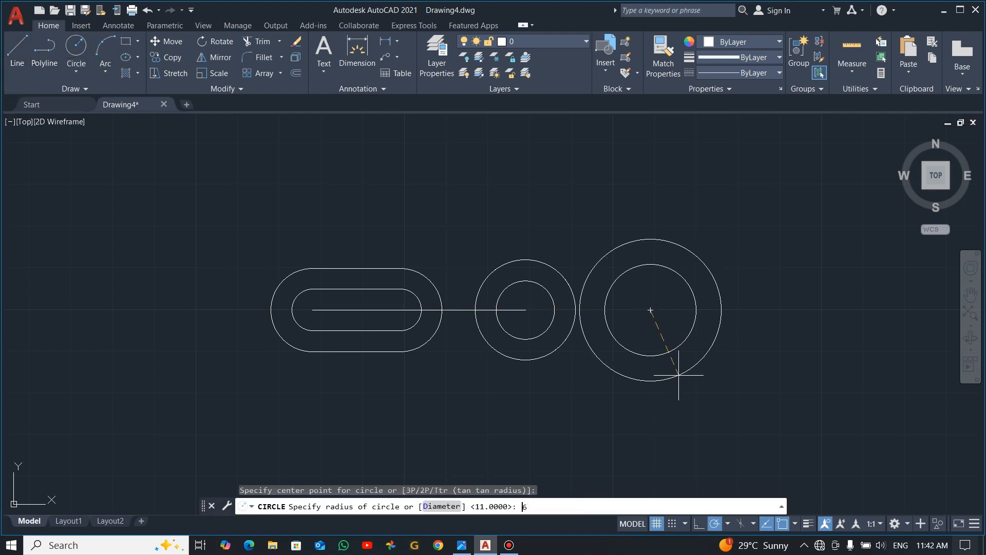
pyautogui.write('6')
pyautogui.press('Return')
# Draw a construction line at 40 degrees from the middle circles' center, extending up and right beyond the curved slot area
pyautogui.hotkey('alt', 'Tab')
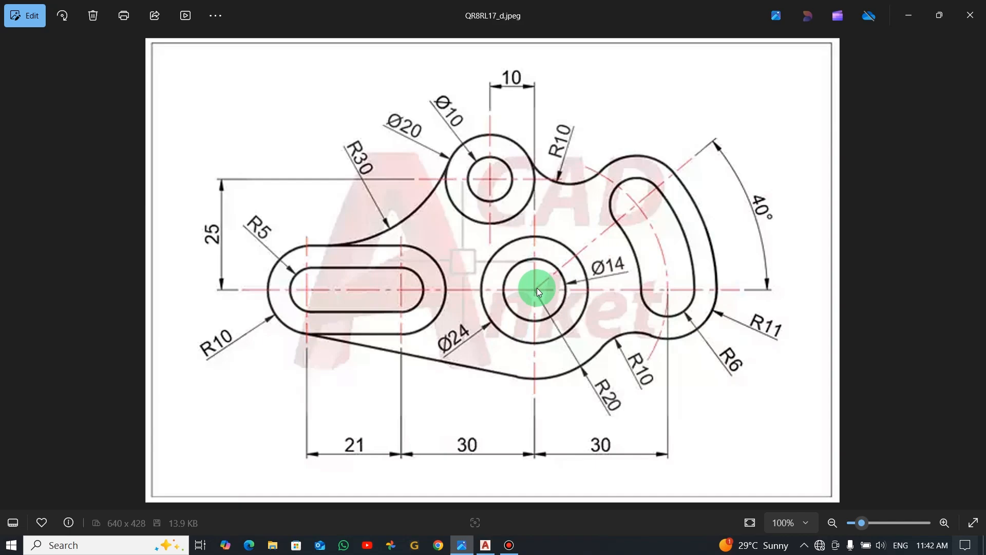
pyautogui.hotkey('alt', 'Tab')
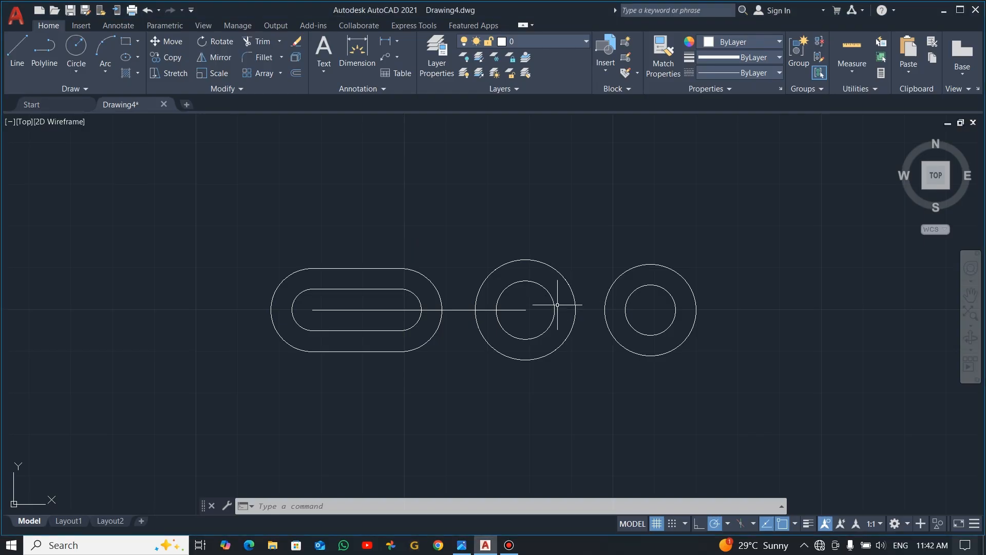
pyautogui.click(525, 310)
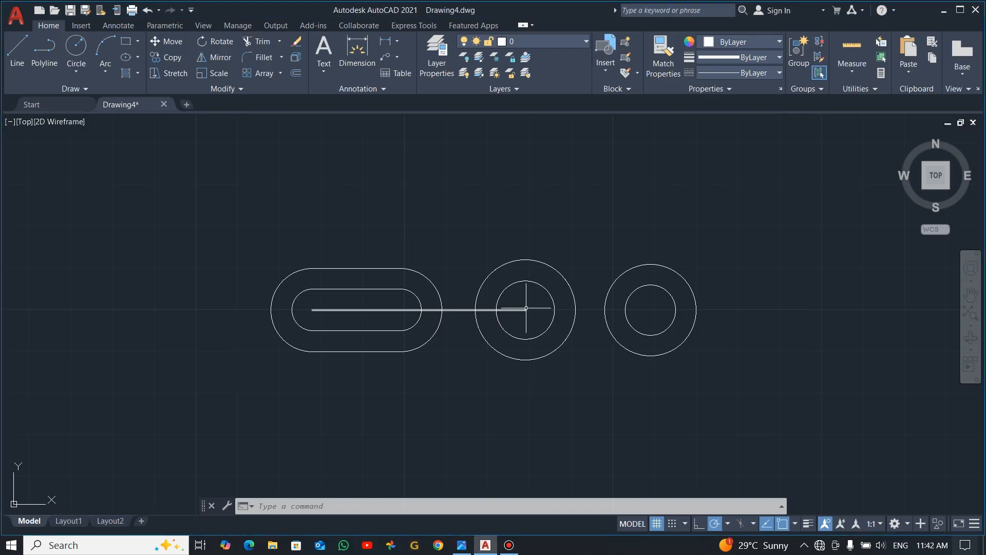
pyautogui.click(17, 51)
pyautogui.click(525, 310)
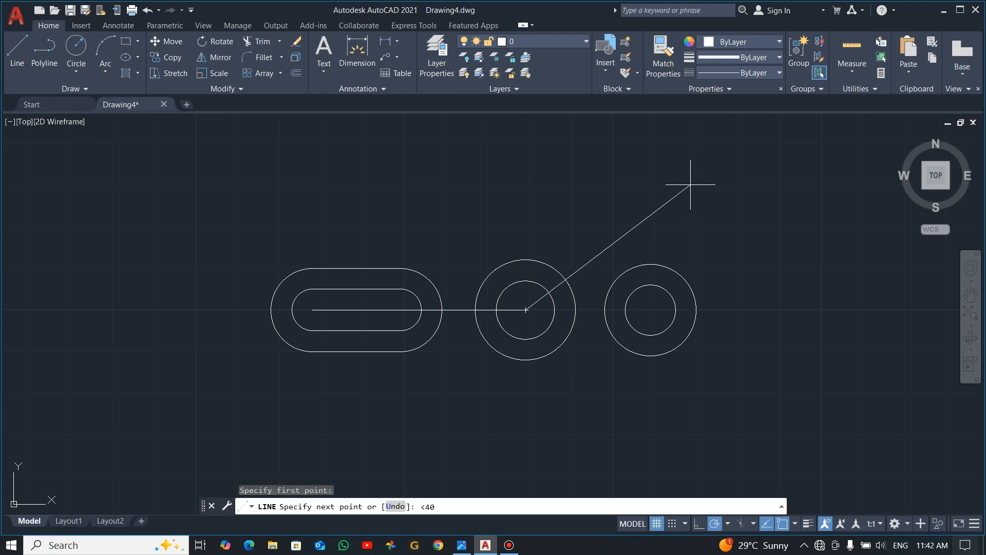
pyautogui.press('Return')
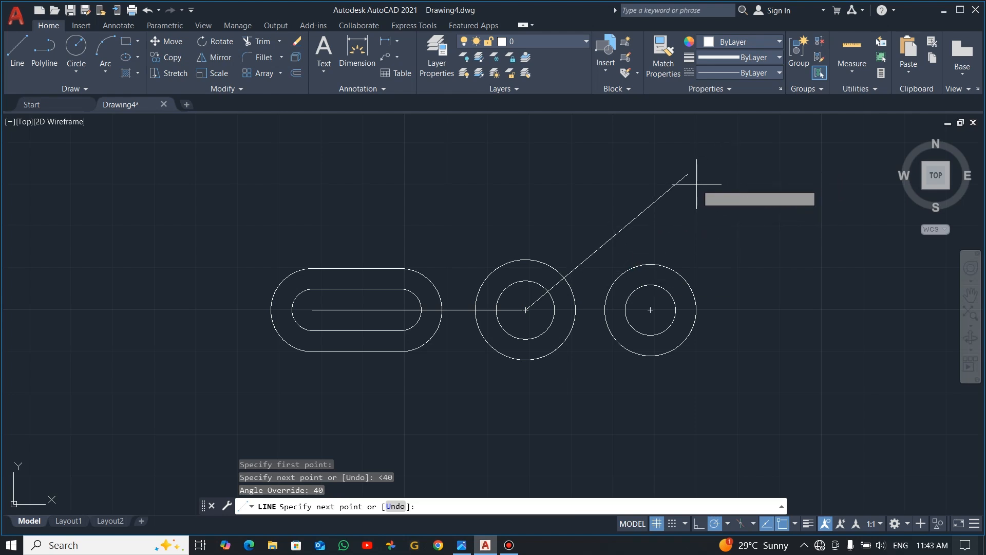
pyautogui.click(711, 158)
pyautogui.press('Escape')
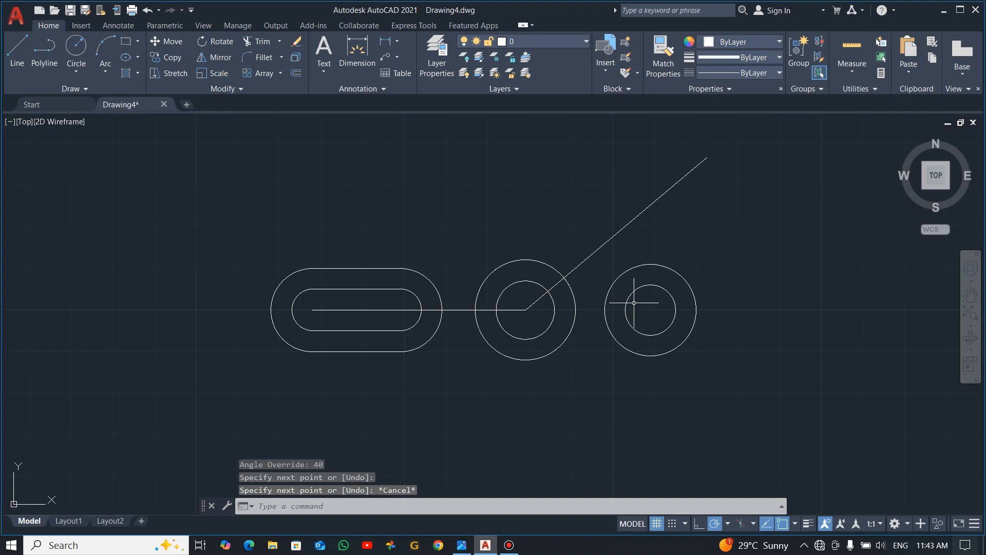
# Draw a construction circle centered on the middle circles and passing through the center of the radius 11 circle
pyautogui.hotkey('alt', 'Tab')
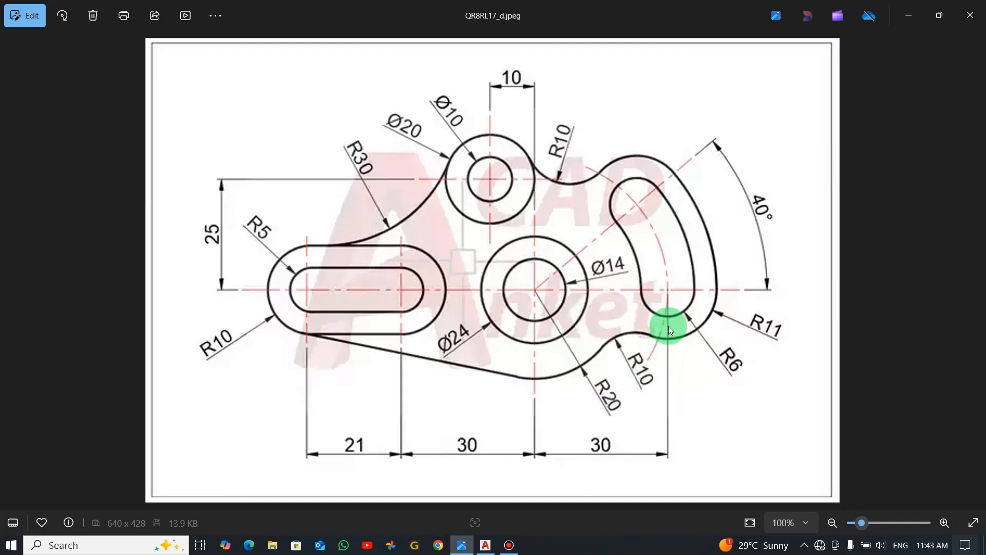
pyautogui.hotkey('alt', 'Tab')
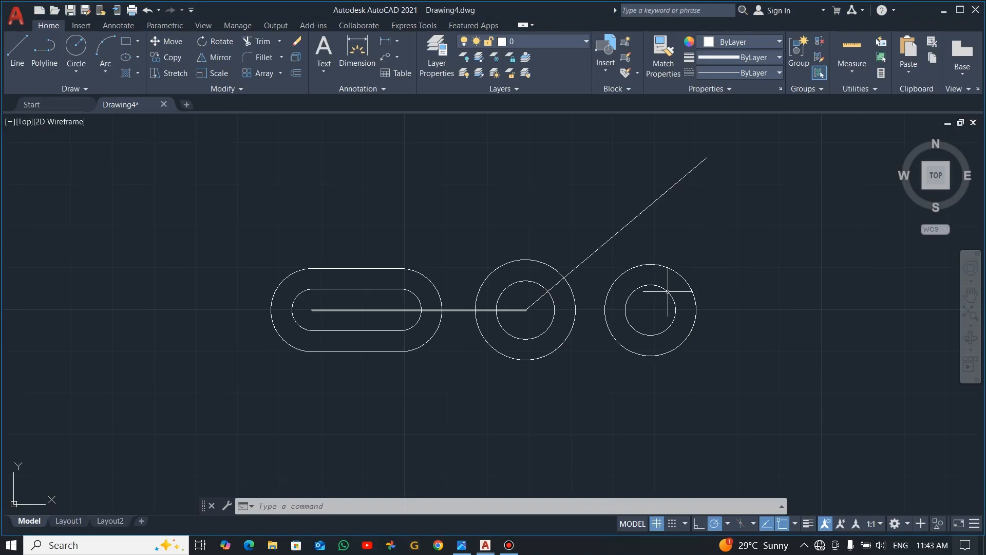
pyautogui.click(78, 49)
pyautogui.click(525, 310)
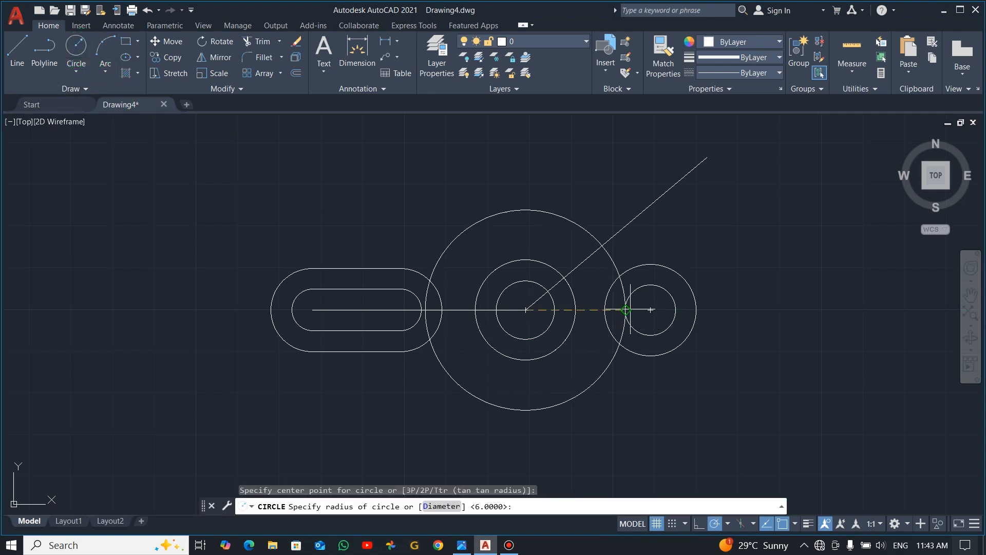
pyautogui.click(650, 310)
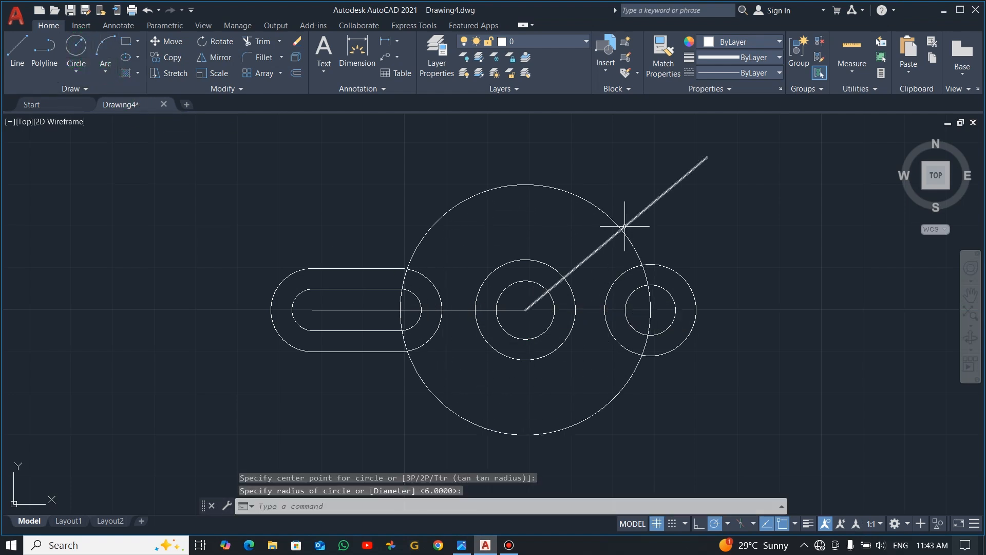
# Copy the radius 11 and radius 6 circles from their center to the intersection of the 40-degree line and the construction circle
pyautogui.rightClick(622, 228)
pyautogui.click(688, 262)
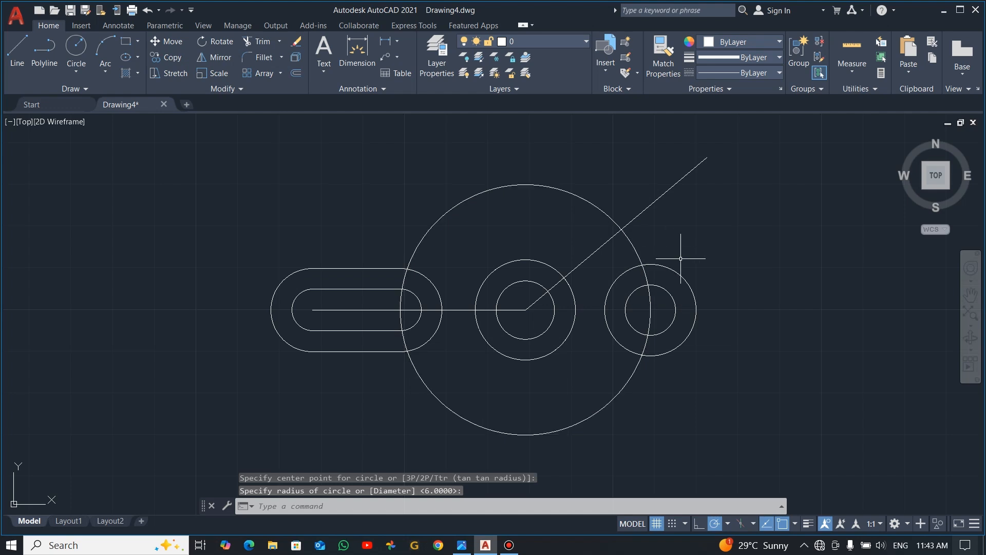
pyautogui.click(710, 272)
pyautogui.click(674, 319)
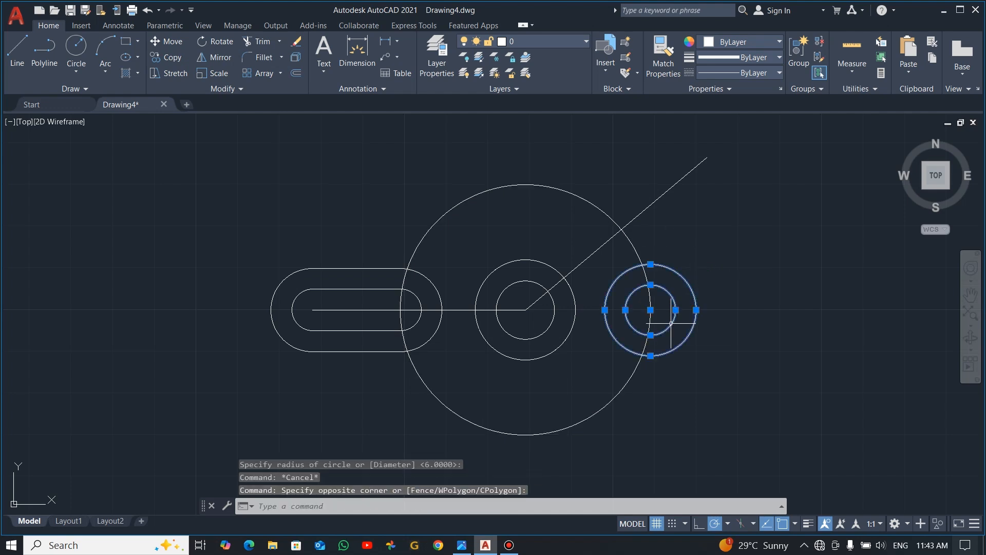
pyautogui.write('Co')
pyautogui.press('Return')
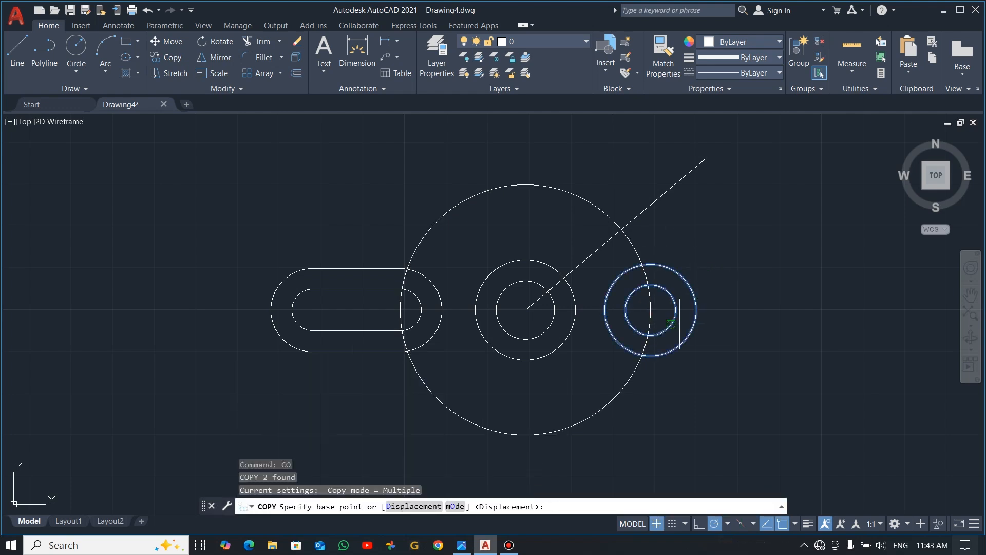
pyautogui.click(650, 310)
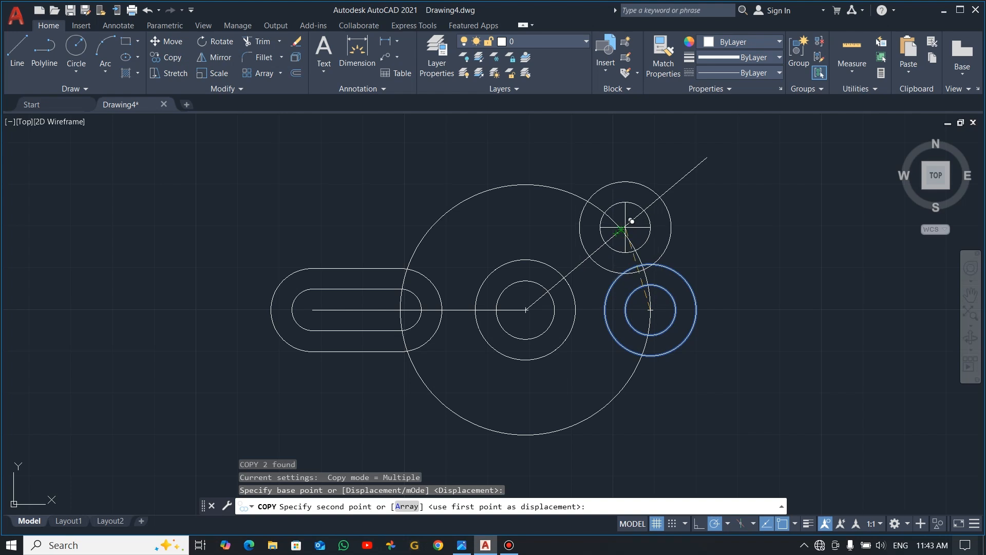
pyautogui.click(621, 230)
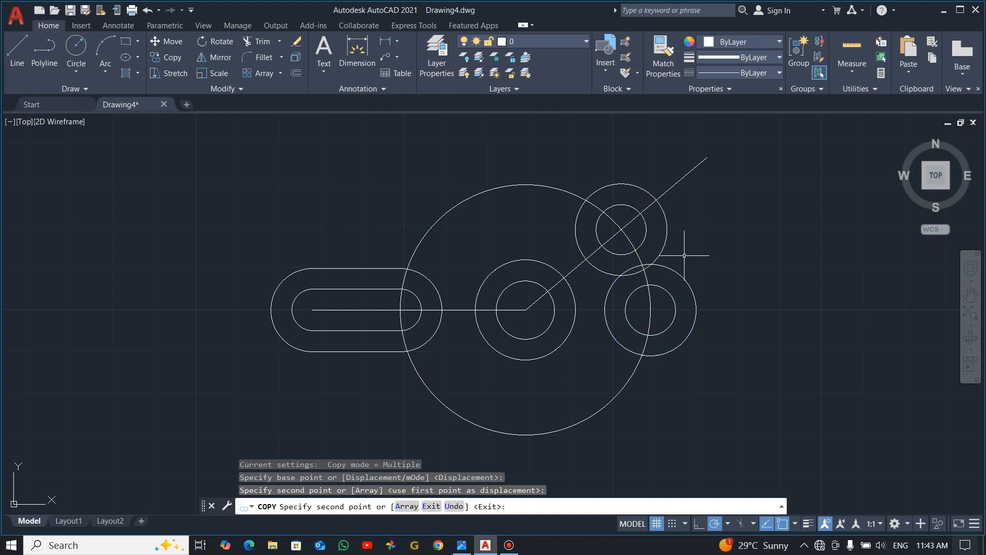
pyautogui.press('Escape')
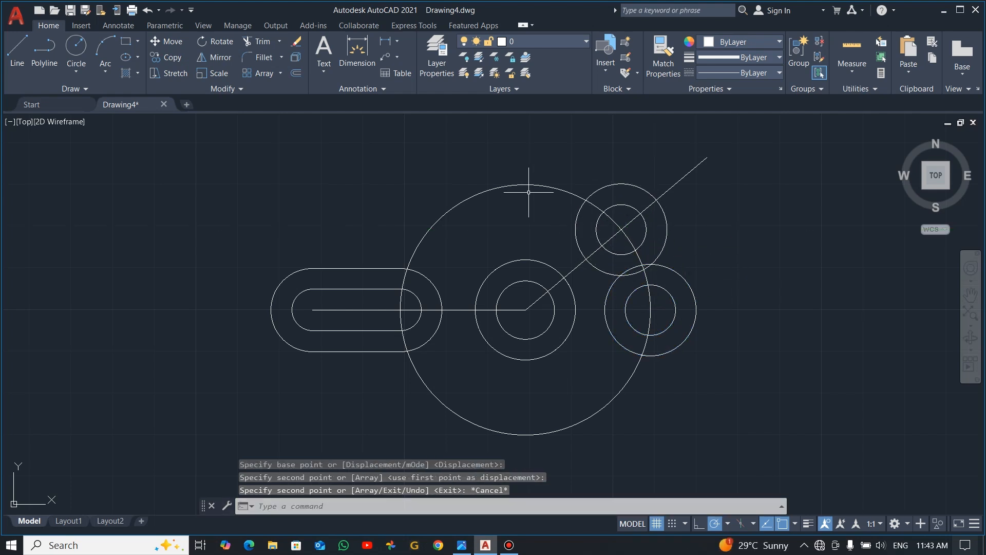
# Trim the construction circle down to the arc through the two radius 11 circles and delete the leftover piece crossing the straight slot
pyautogui.write('tr')
pyautogui.press('Return')
pyautogui.moveTo(548, 183); pyautogui.dragTo(537, 200)
pyautogui.moveTo(658, 370)
pyautogui.mouseDown()
pyautogui.moveTo(656, 396)
pyautogui.moveTo(599, 383)
pyautogui.mouseUp()
pyautogui.press('Escape')
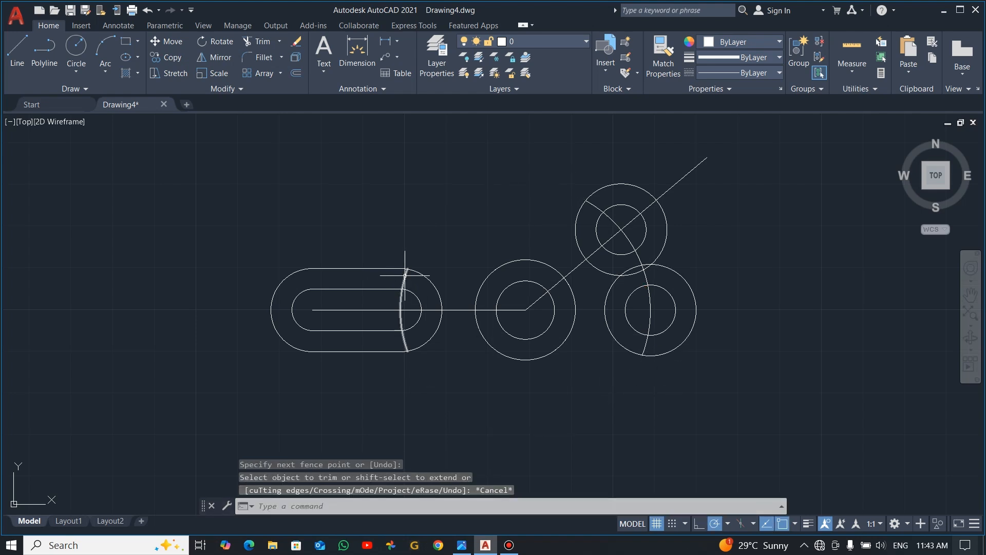
pyautogui.click(403, 277)
pyautogui.press('Delete')
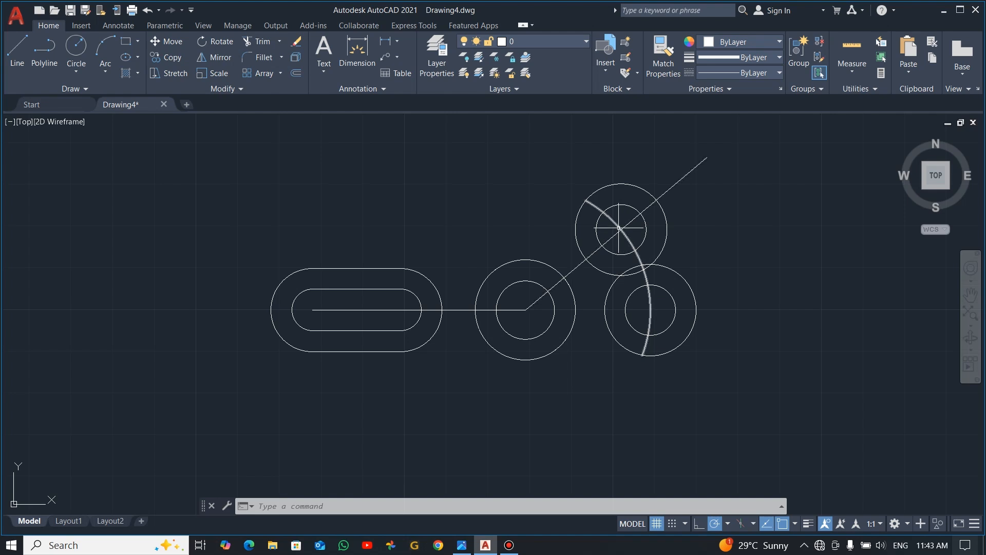
# Offset the construction arc through the two radius 11 circles outward by 6
pyautogui.scroll(-2, 627, 247)
pyautogui.scroll(4, 627, 247)
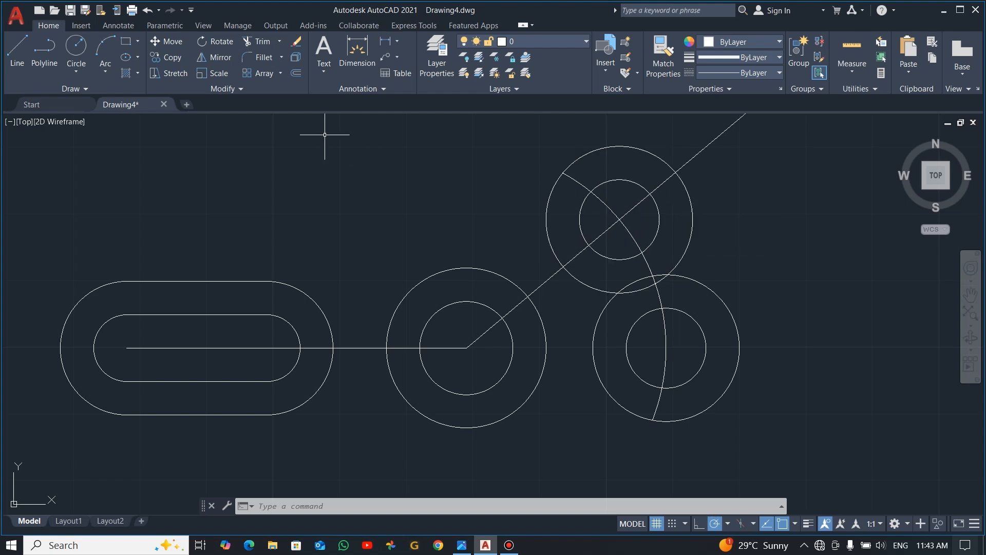
pyautogui.click(296, 75)
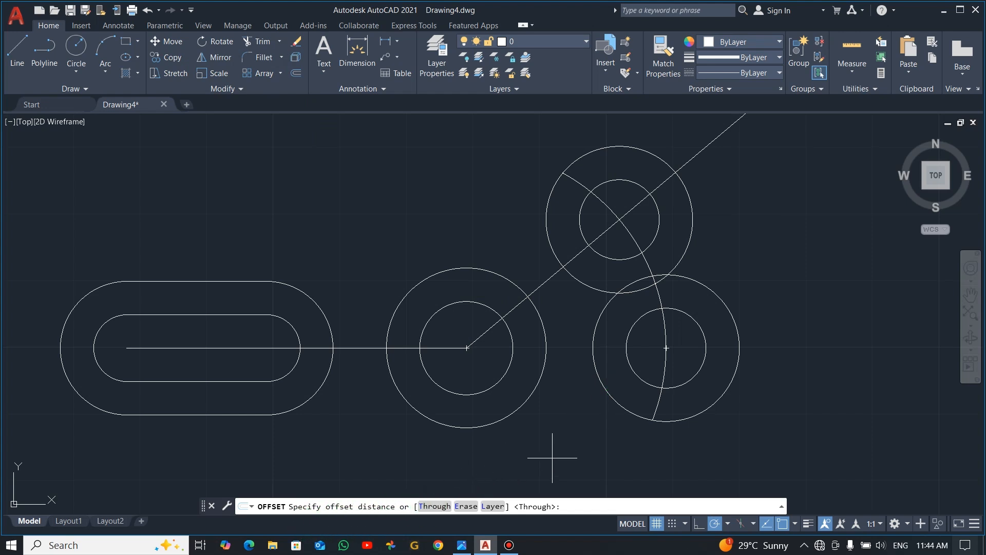
pyautogui.write('6')
pyautogui.press('Return')
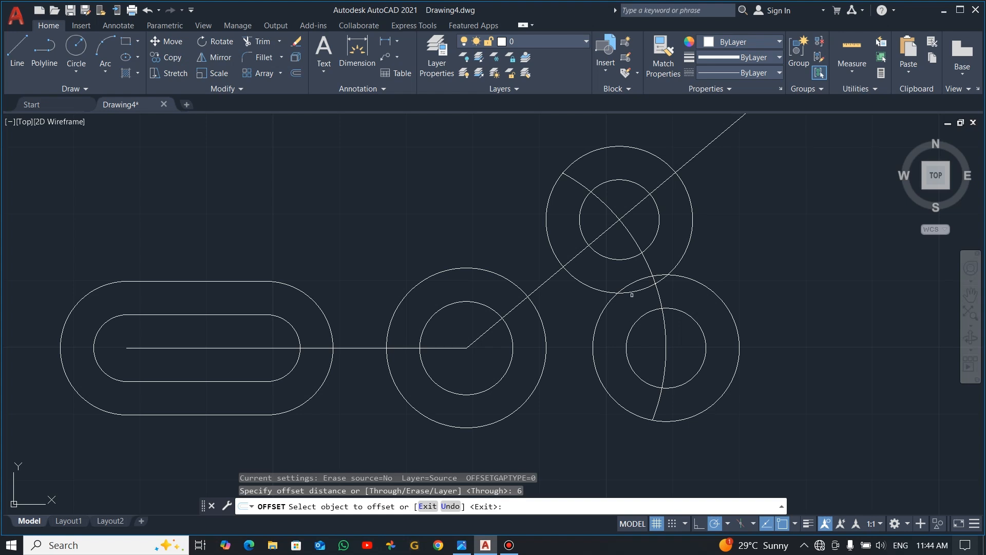
pyautogui.click(654, 256)
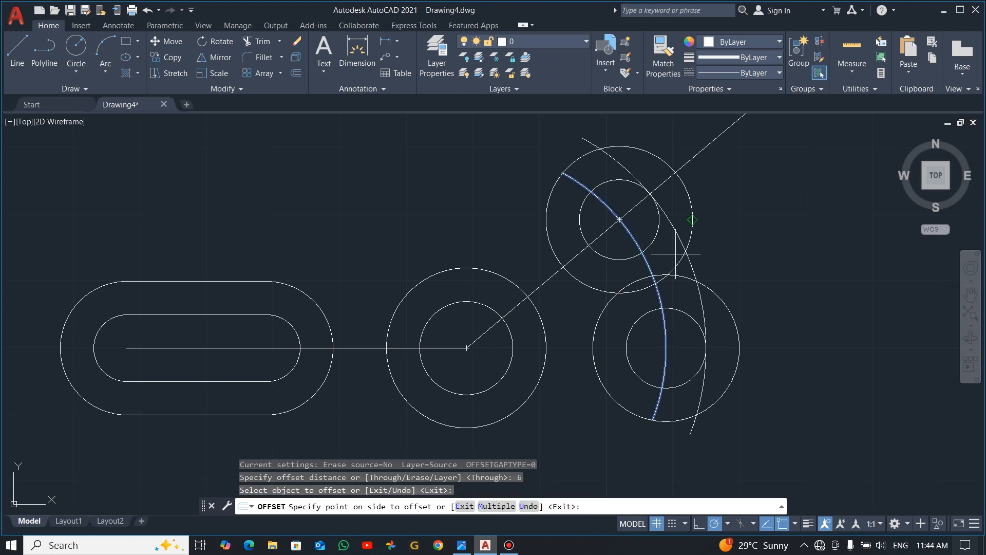
pyautogui.click(676, 213)
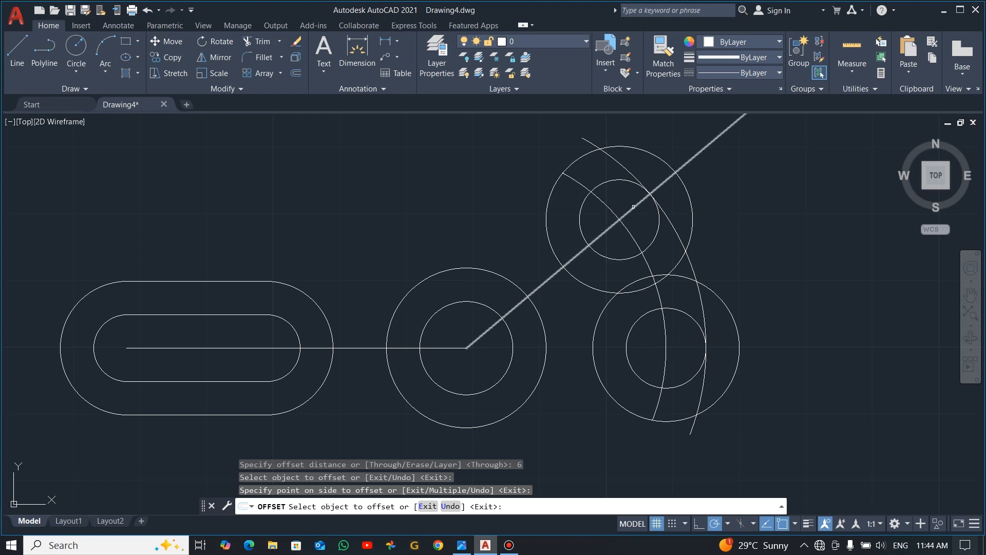
pyautogui.press('Escape')
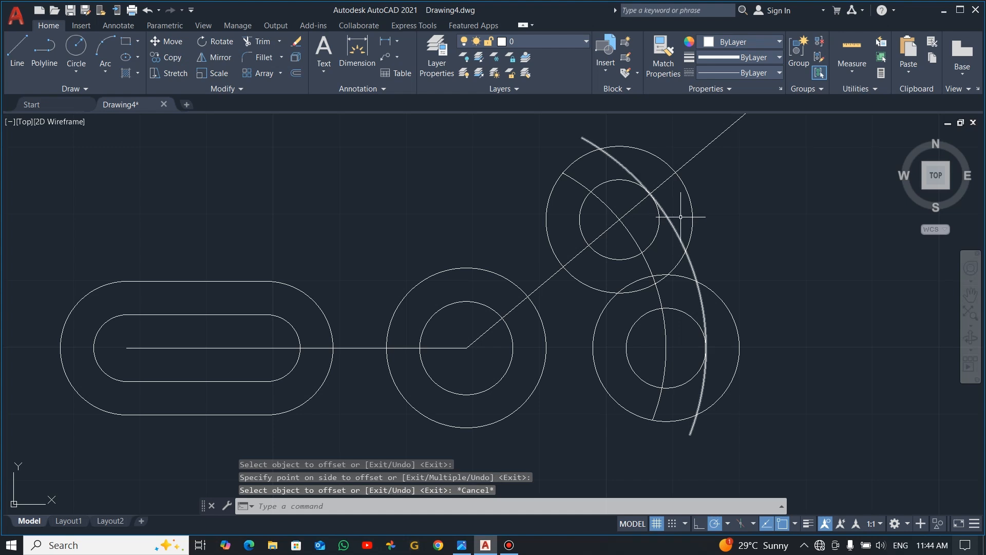
# Offset the outer radius 6 tangent arc a further 5 outward, touching the radius 11 circles
pyautogui.click(296, 76)
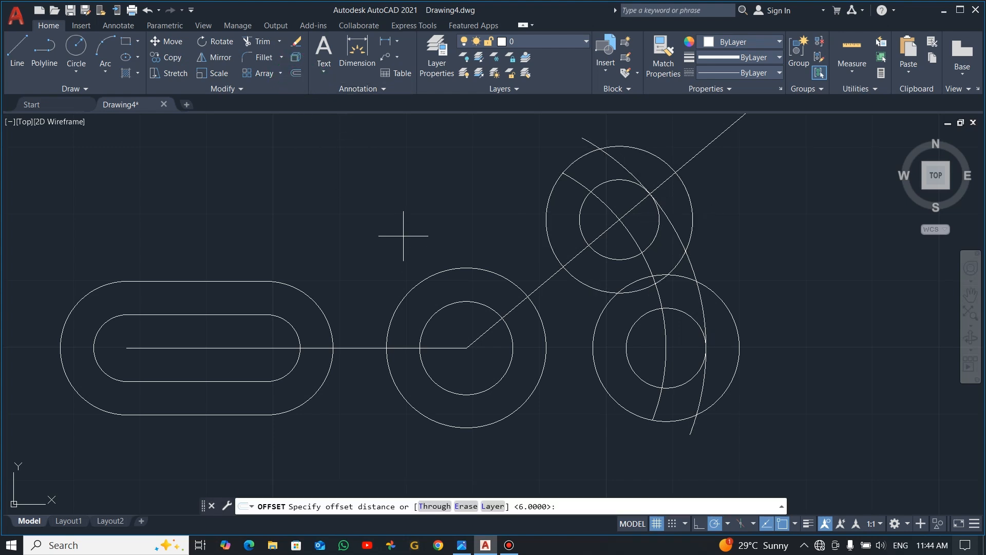
pyautogui.write('5')
pyautogui.press('Return')
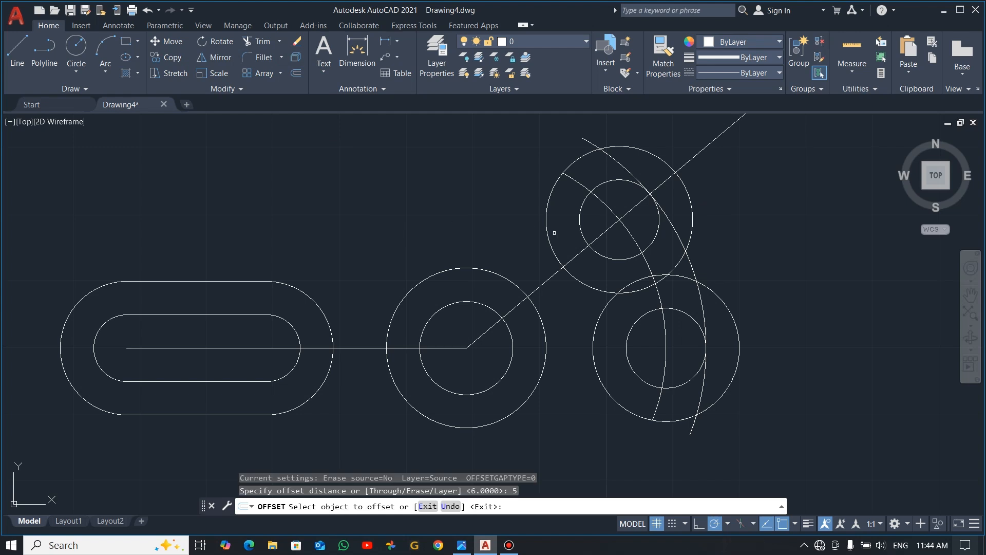
pyautogui.click(674, 226)
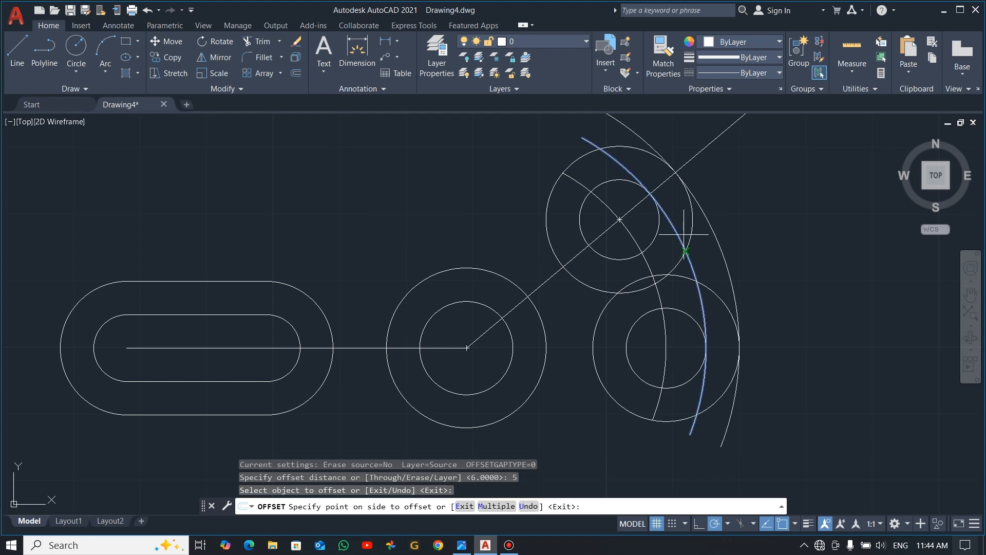
pyautogui.click(712, 207)
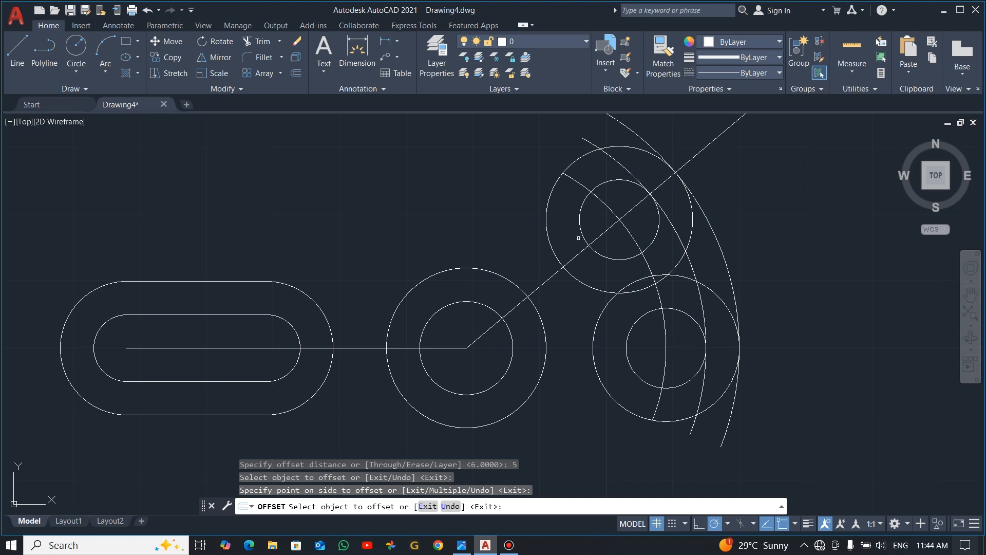
pyautogui.press('Escape')
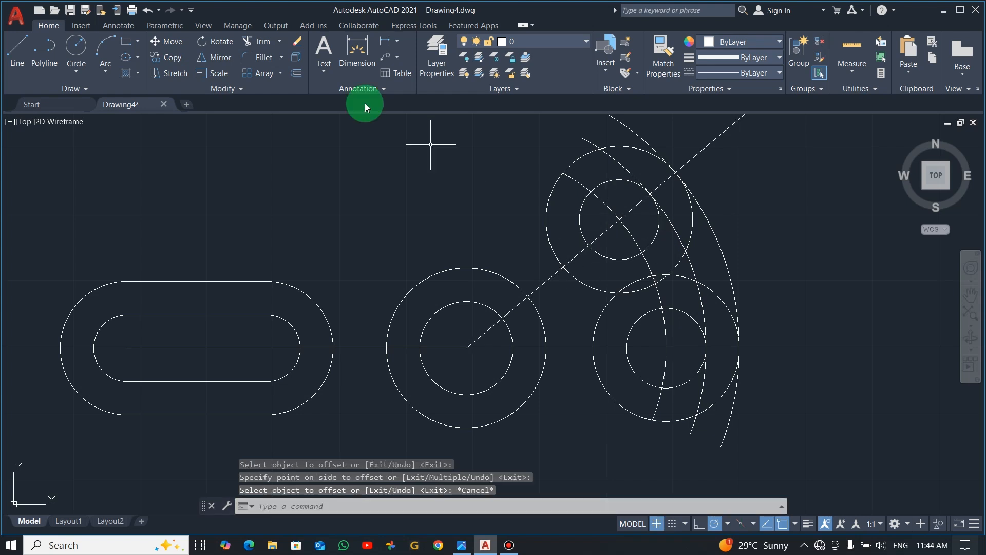
# Offset the middle construction arc inward by 6, toward the middle circles
pyautogui.click(296, 73)
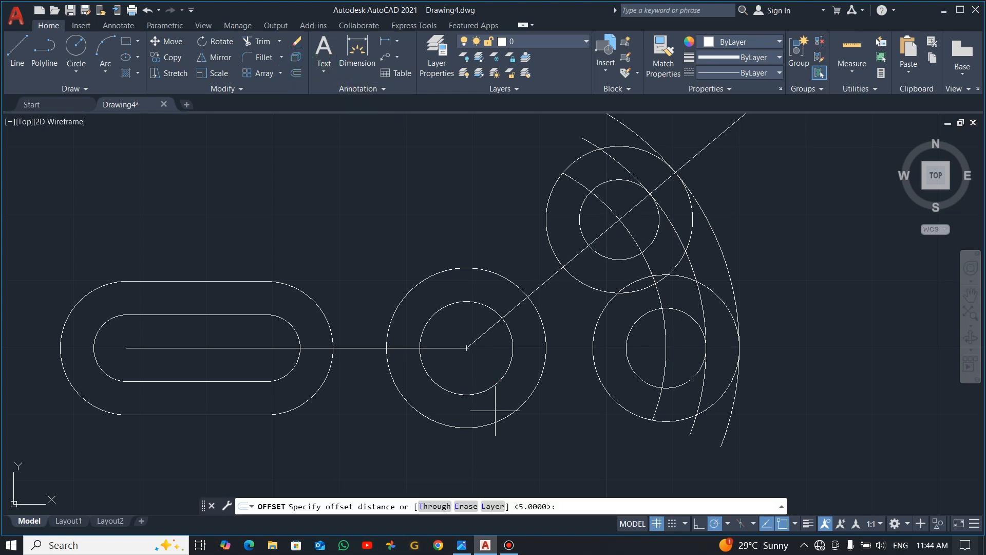
pyautogui.press('Return')
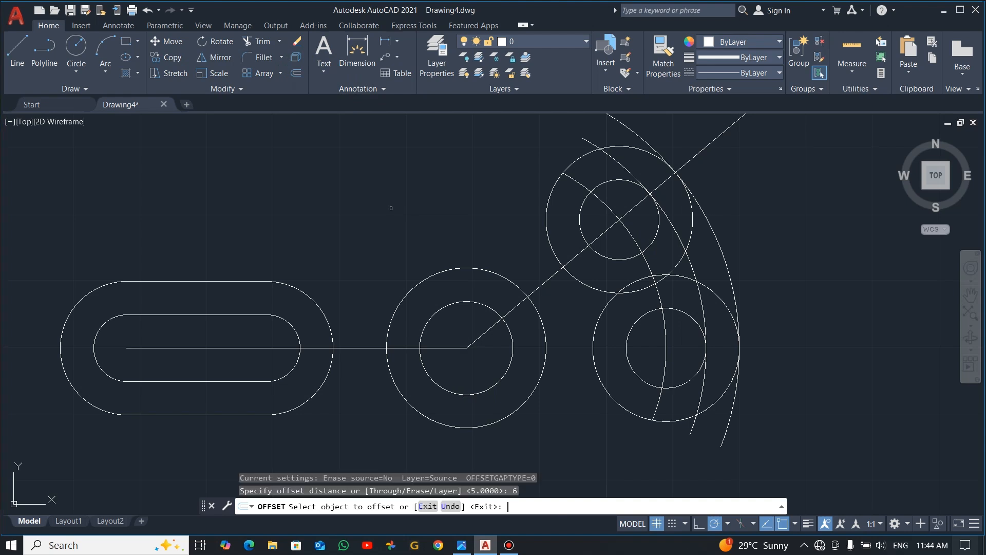
pyautogui.click(612, 211)
pyautogui.click(565, 240)
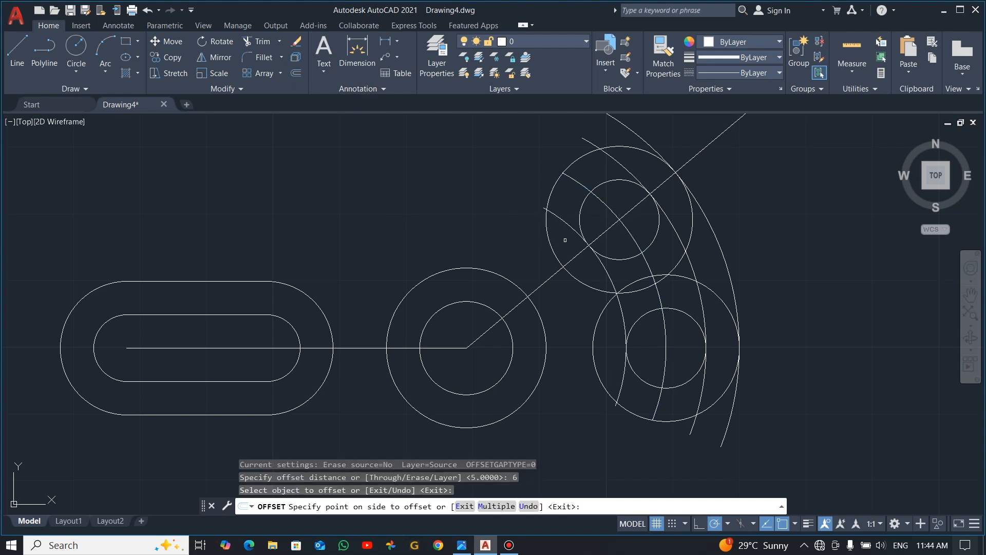
pyautogui.press('Escape')
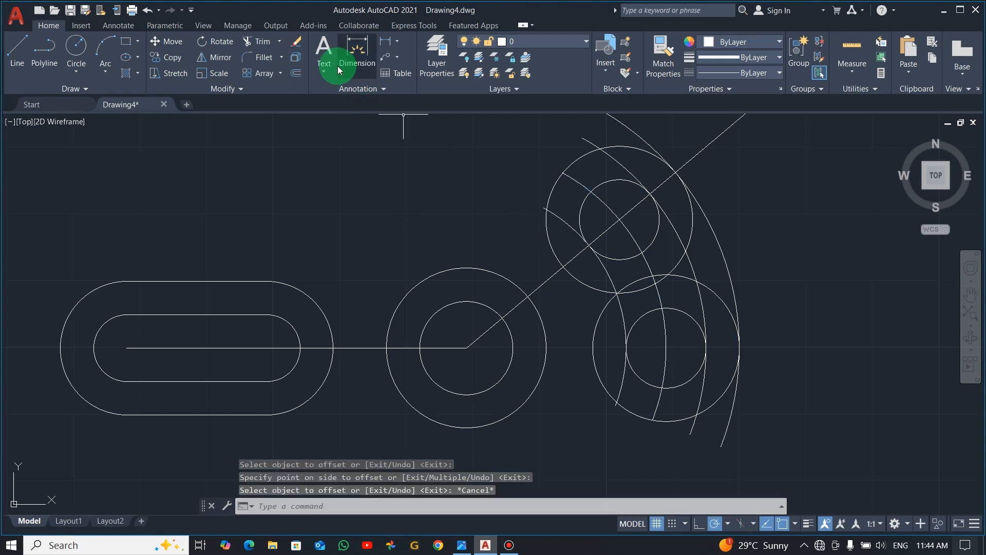
# Offset the inner radius 6 tangent arc a further 5 inward, touching the radius 11 circles
pyautogui.click(303, 75)
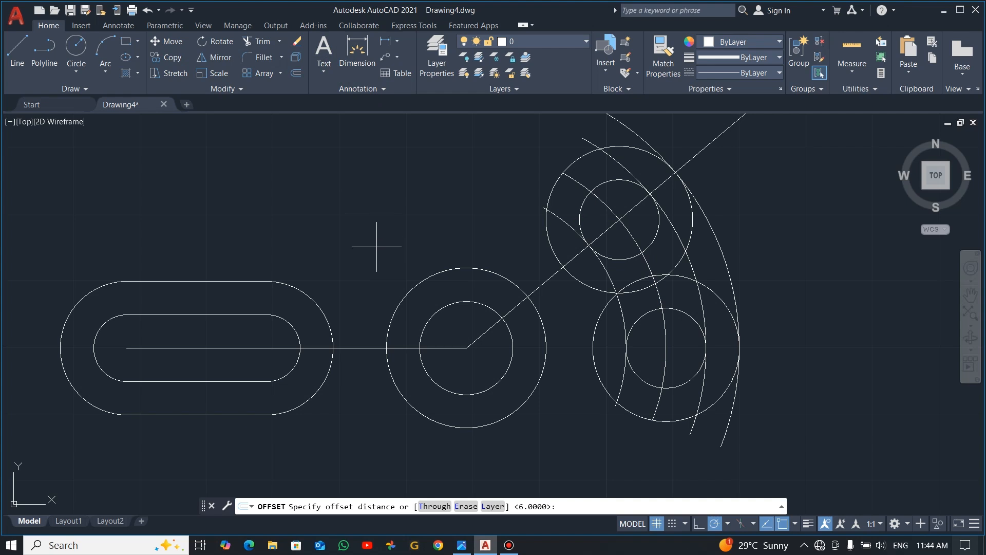
pyautogui.write('5')
pyautogui.press('Return')
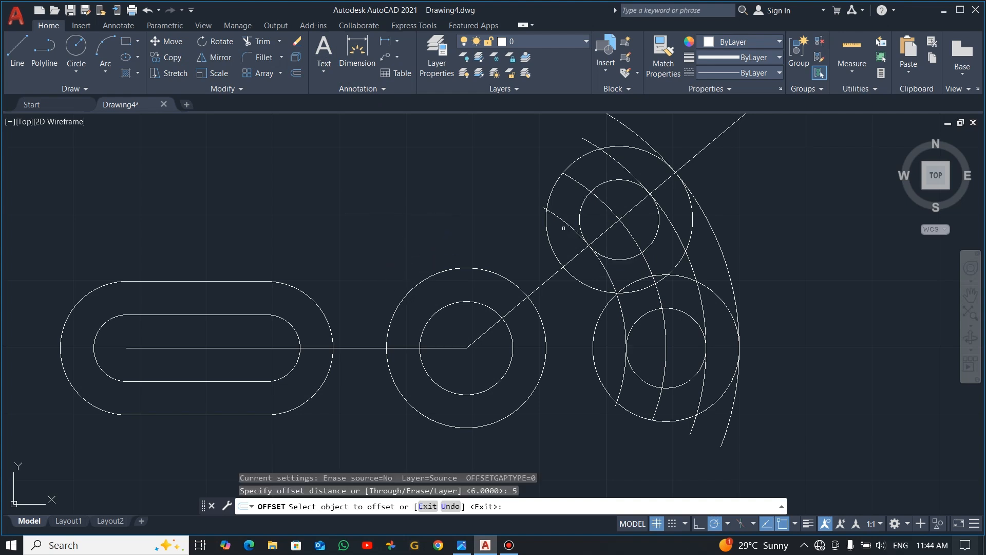
pyautogui.click(563, 225)
pyautogui.click(510, 244)
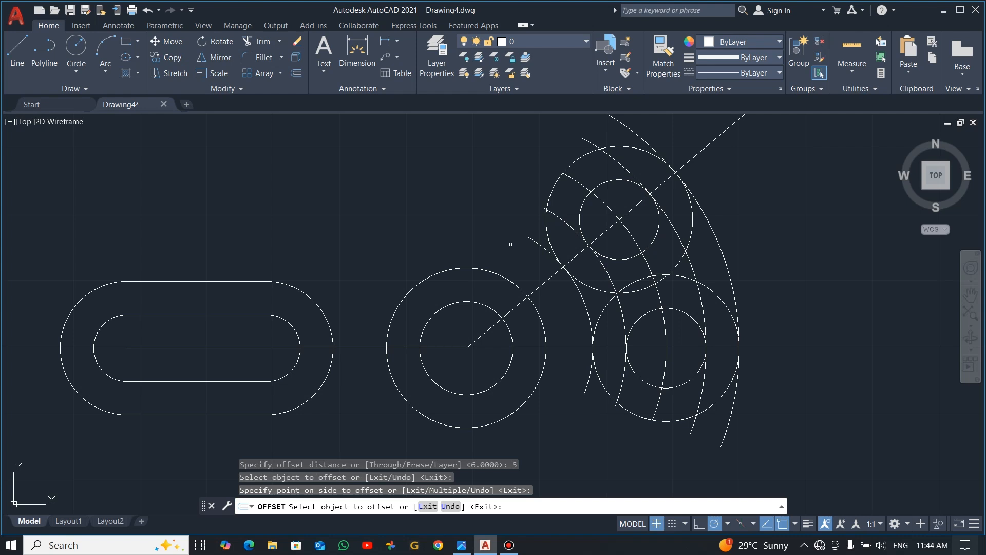
pyautogui.press('Escape')
# Trim the circle segments along the curved slot's inner side and the offset arc ends projecting past its outline
pyautogui.click(603, 202)
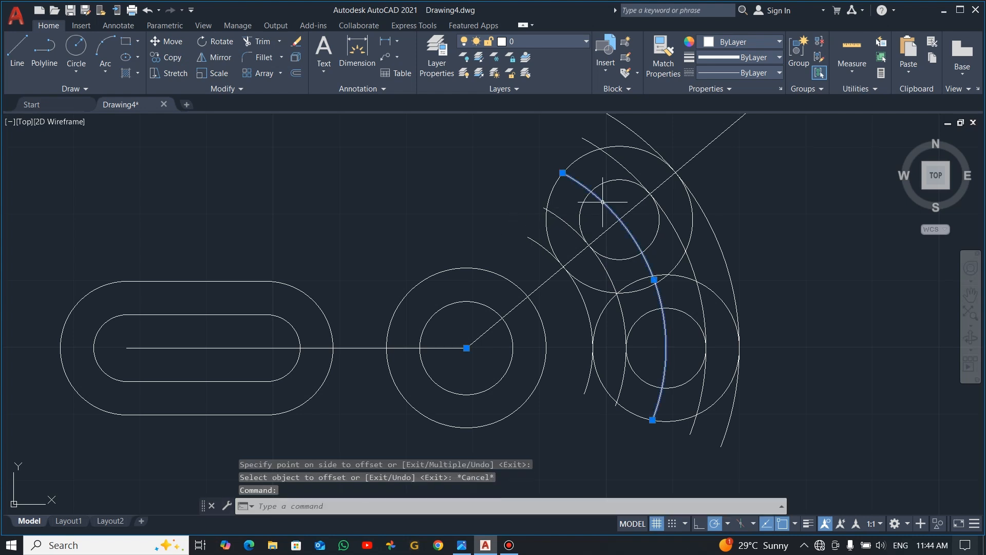
pyautogui.press('Escape')
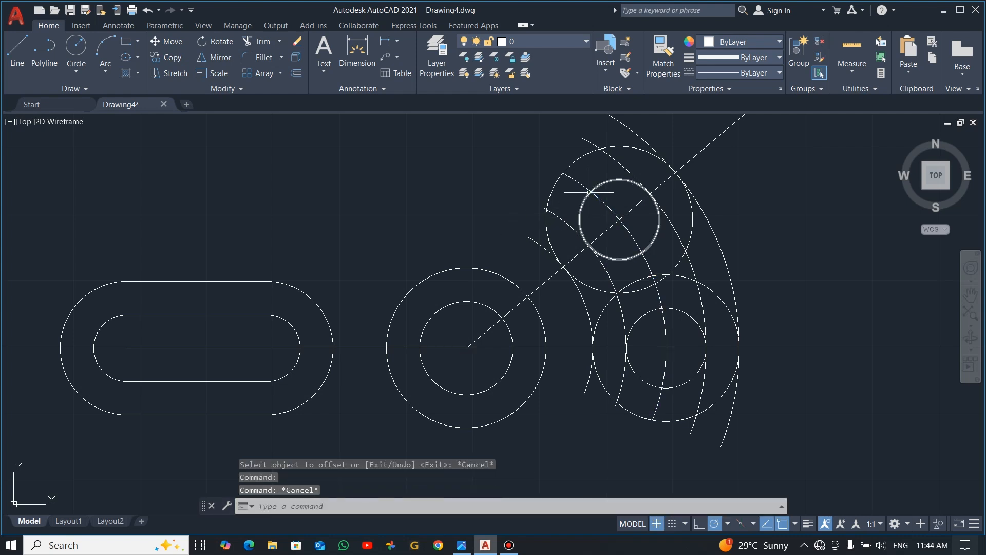
pyautogui.write('TR')
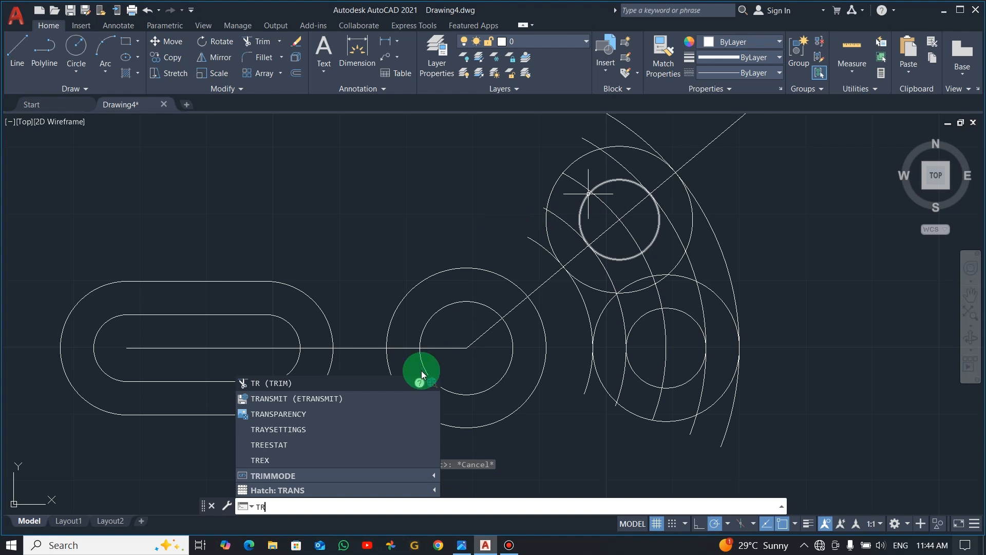
pyautogui.click(287, 389)
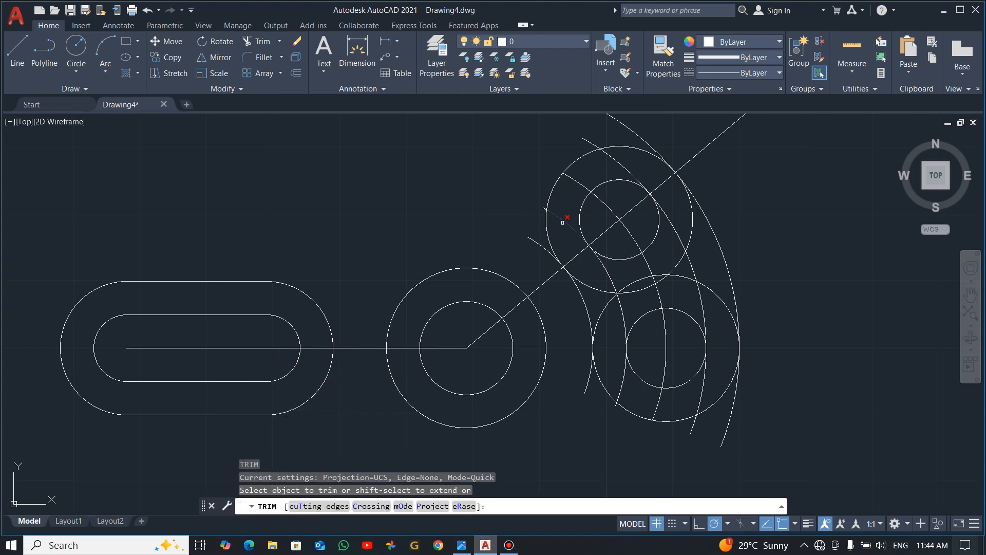
pyautogui.click(563, 222)
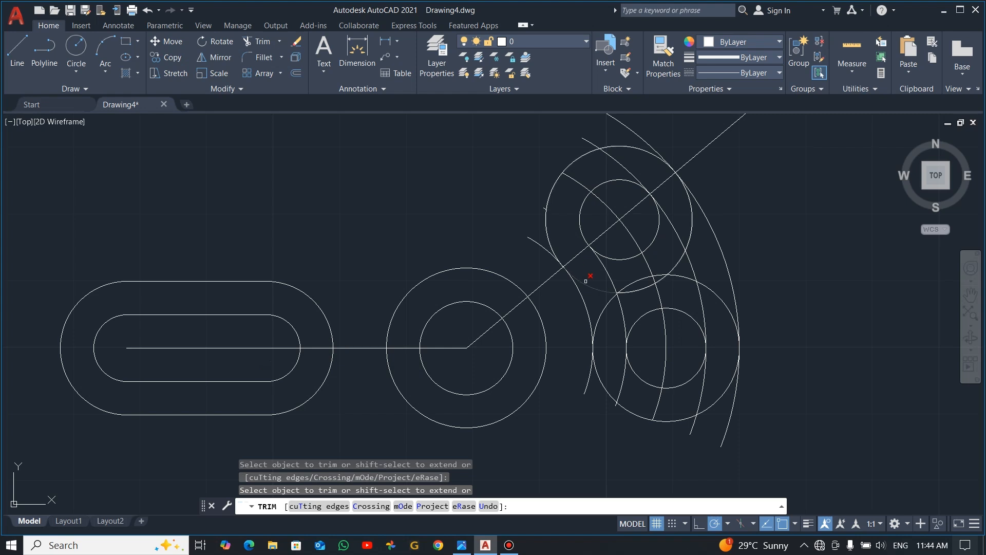
pyautogui.click(587, 284)
pyautogui.click(588, 376)
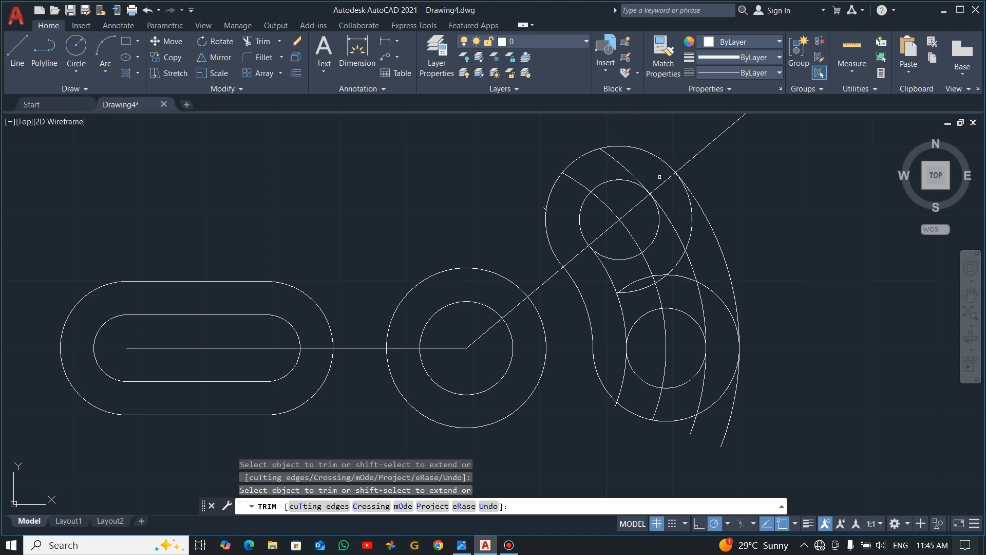
# Trim the overlapping circle and arc segments inside the curved slot and the offset arc overhangs beyond its lower end
pyautogui.moveTo(623, 187)
pyautogui.mouseDown()
pyautogui.moveTo(655, 229)
pyautogui.moveTo(680, 316)
pyautogui.mouseUp()
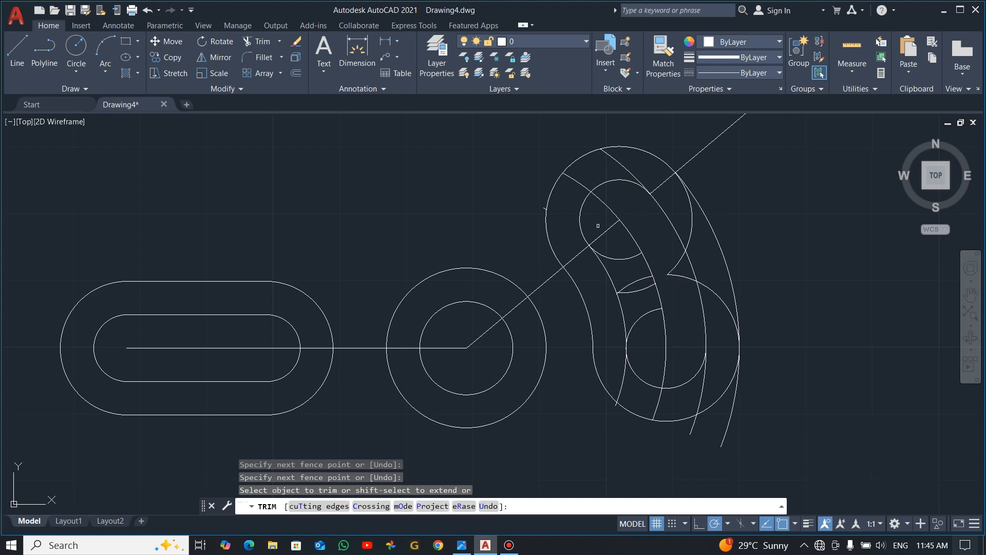
pyautogui.moveTo(597, 225)
pyautogui.mouseDown()
pyautogui.moveTo(655, 319)
pyautogui.moveTo(650, 339)
pyautogui.mouseUp()
pyautogui.click(616, 161)
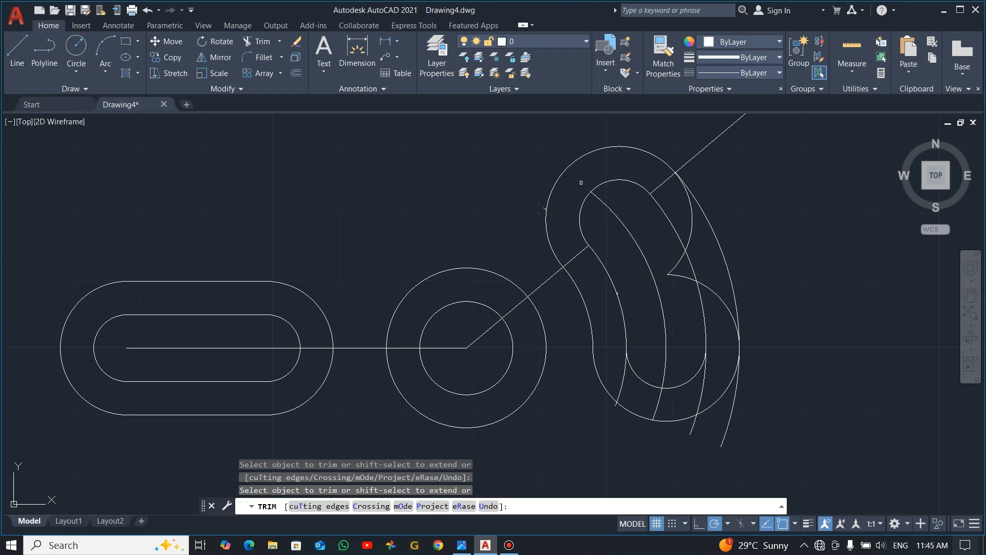
pyautogui.moveTo(660, 175)
pyautogui.mouseDown()
pyautogui.moveTo(699, 176)
pyautogui.moveTo(698, 285)
pyautogui.moveTo(710, 298)
pyautogui.mouseUp()
pyautogui.click(682, 276)
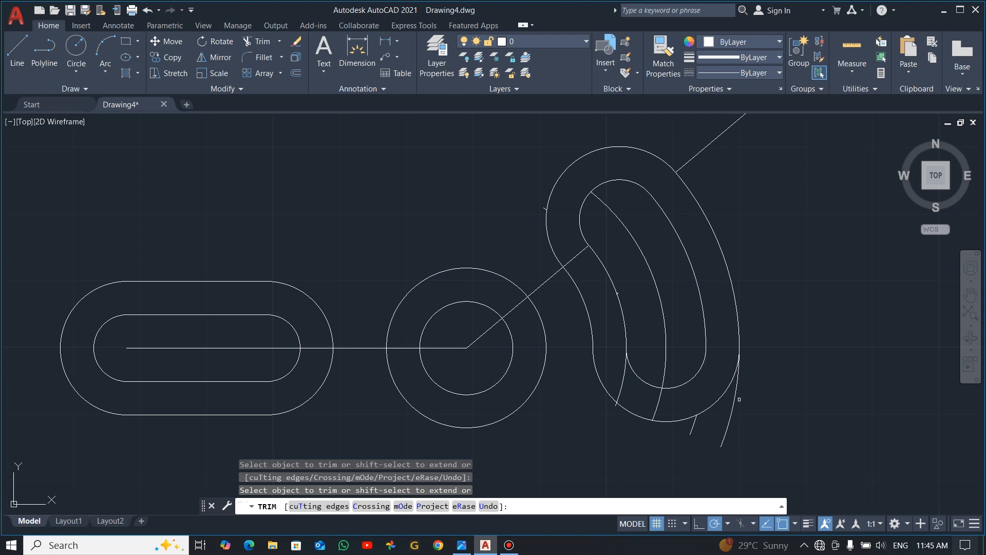
pyautogui.moveTo(731, 400); pyautogui.dragTo(739, 400)
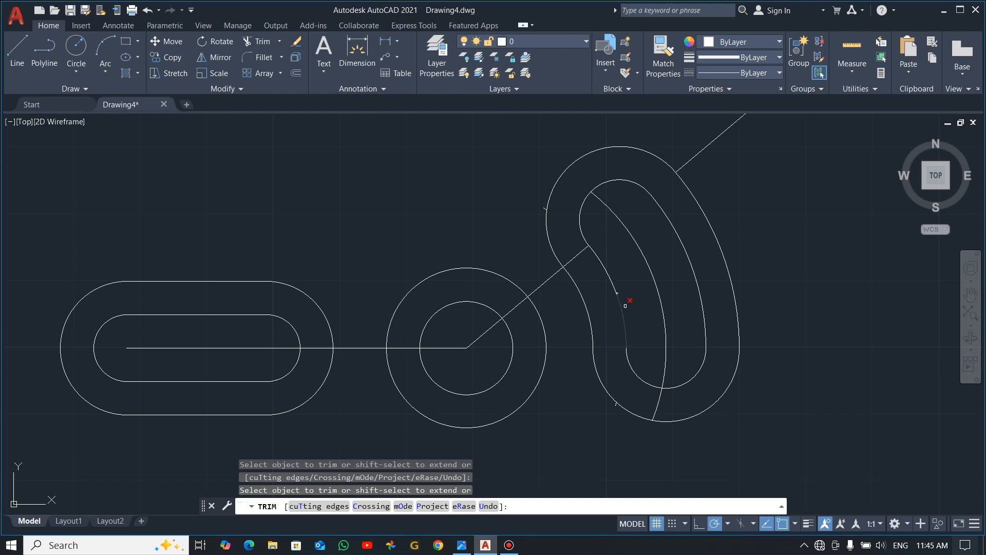
# Trim away the tiny leftover stubs along the curved slot's inner and outer outlines
pyautogui.scroll(8, 626, 303)
pyautogui.moveTo(621, 263)
pyautogui.mouseDown()
pyautogui.moveTo(627, 253)
pyautogui.moveTo(630, 270)
pyautogui.mouseUp()
pyautogui.scroll(-8, 630, 269)
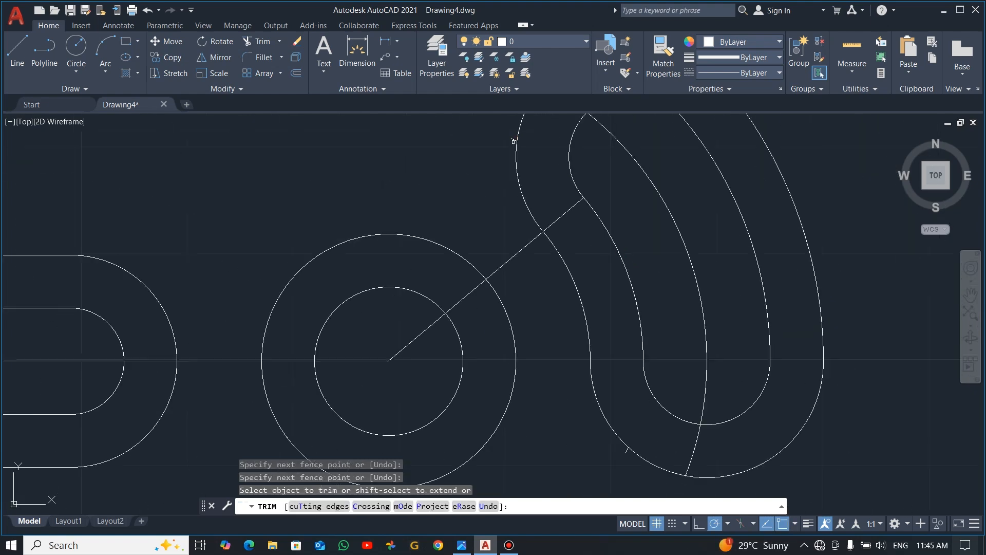
pyautogui.scroll(-3, 515, 139)
pyautogui.scroll(7, 514, 136)
pyautogui.scroll(-7, 520, 149)
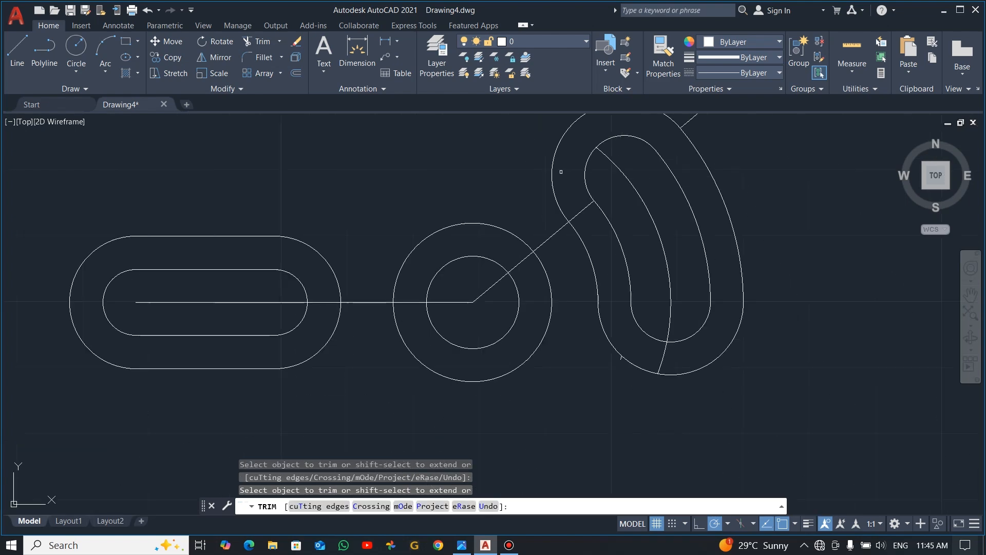
pyautogui.scroll(7, 603, 336)
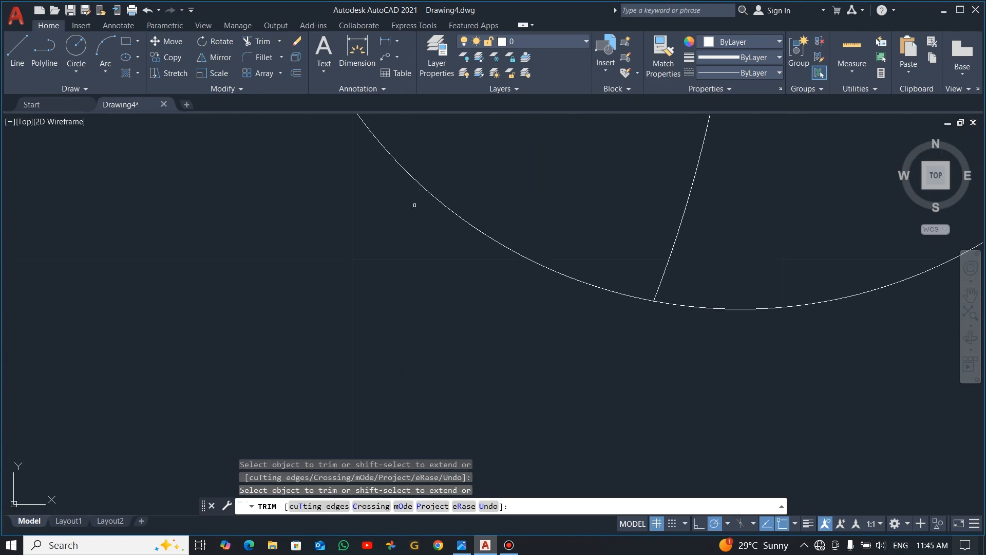
pyautogui.scroll(-10, 462, 210)
pyautogui.moveTo(480, 239); pyautogui.dragTo(536, 362, button='middle')
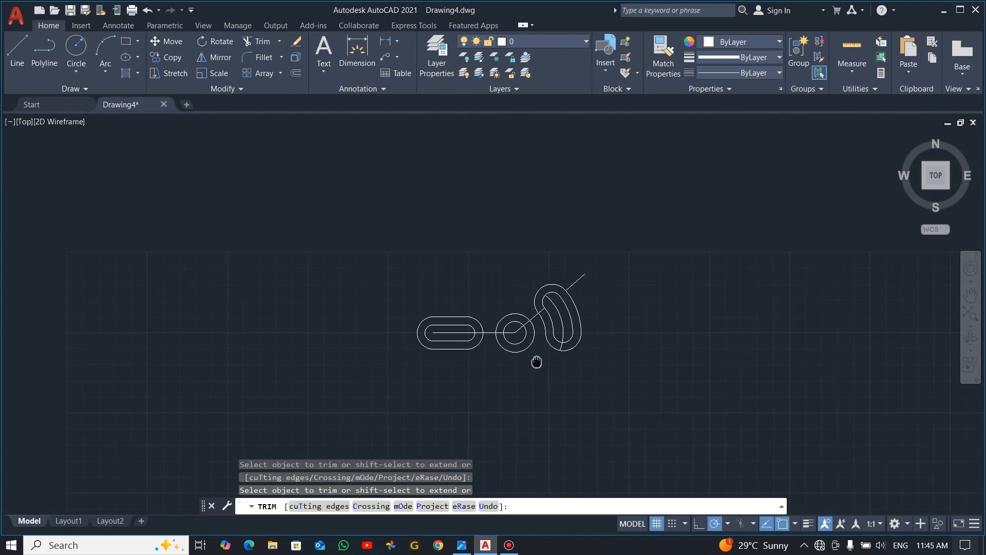
pyautogui.scroll(6, 569, 298)
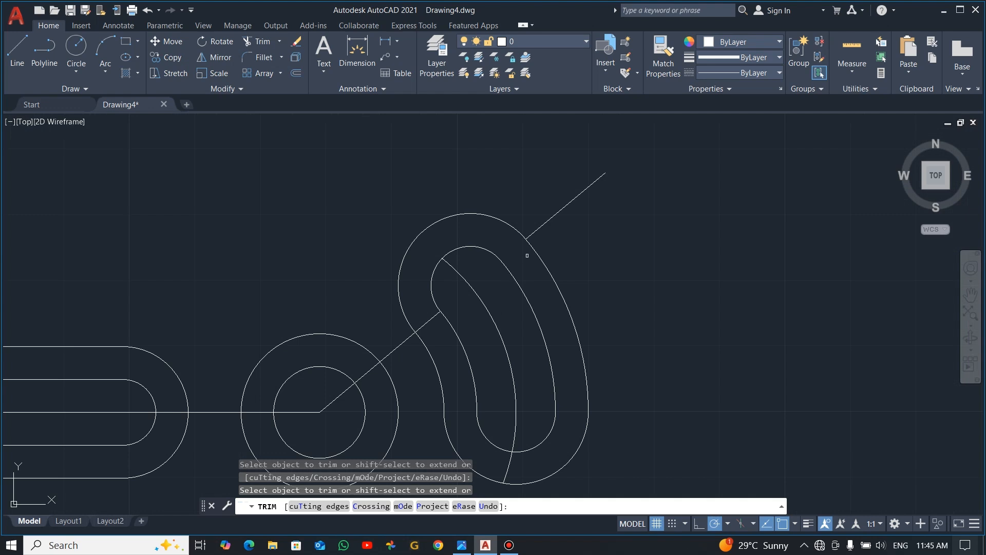
# Trim the angled centre line projecting beyond the curved slot's outer outline and the centre arc running through the slot
pyautogui.click(559, 213)
pyautogui.scroll(-2, 452, 324)
pyautogui.scroll(2, 429, 365)
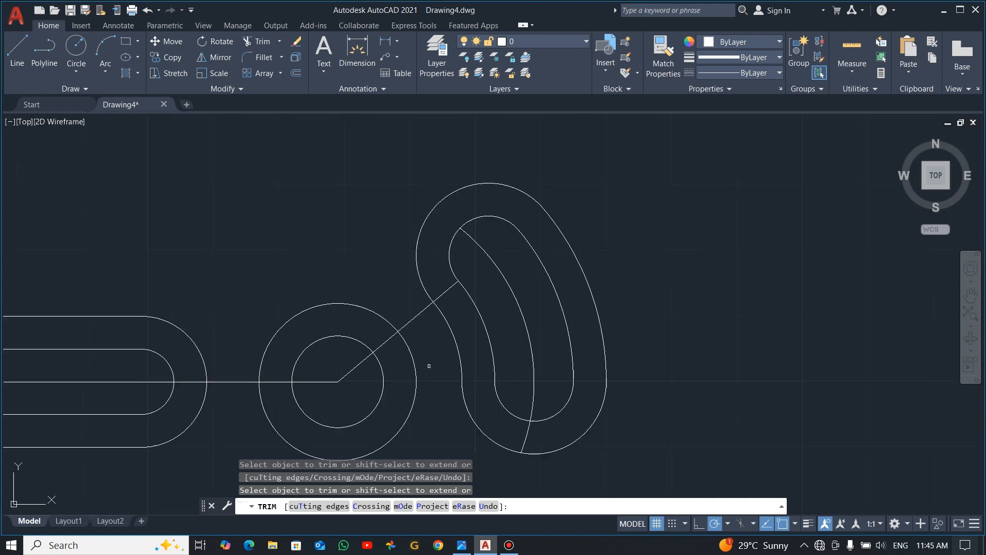
pyautogui.click(506, 288)
pyautogui.scroll(-2, 465, 377)
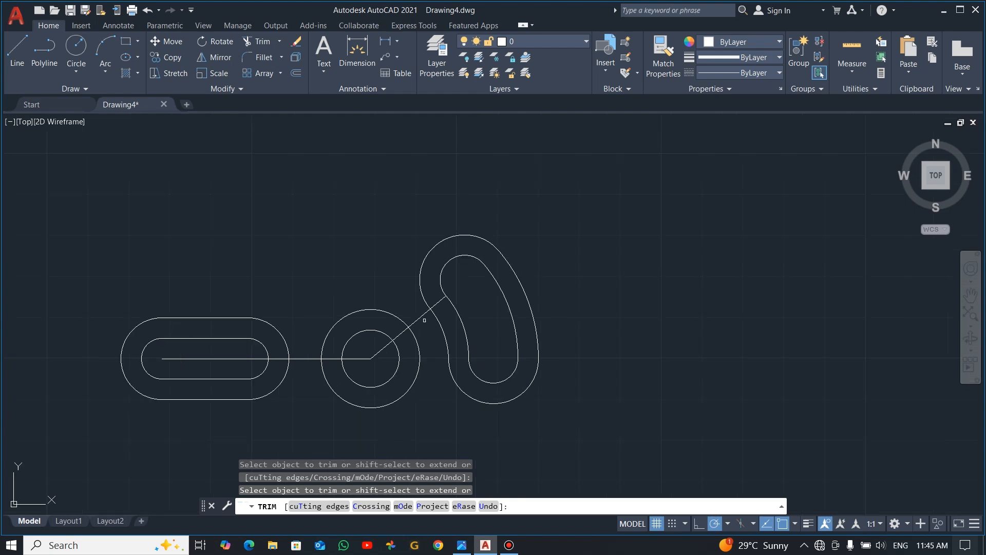
pyautogui.scroll(2, 465, 377)
pyautogui.moveTo(441, 347); pyautogui.dragTo(614, 327, button='middle')
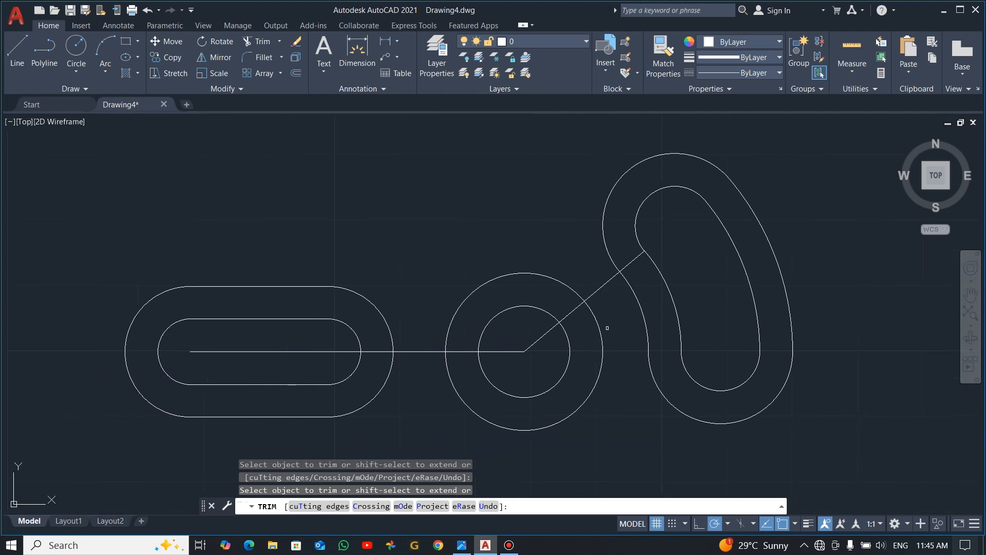
pyautogui.press('Escape')
pyautogui.write('l')
pyautogui.press('Return')
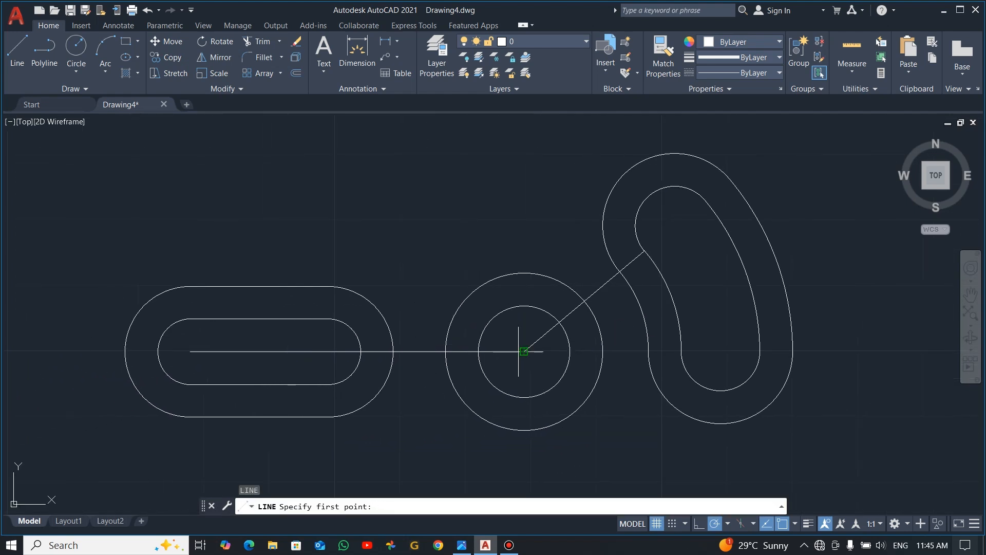
pyautogui.click(523, 352)
pyautogui.press('Escape')
# Check the reference image and draw a construction line 25 straight up from the centre of the concentric circles
pyautogui.scroll(-2, 570, 319)
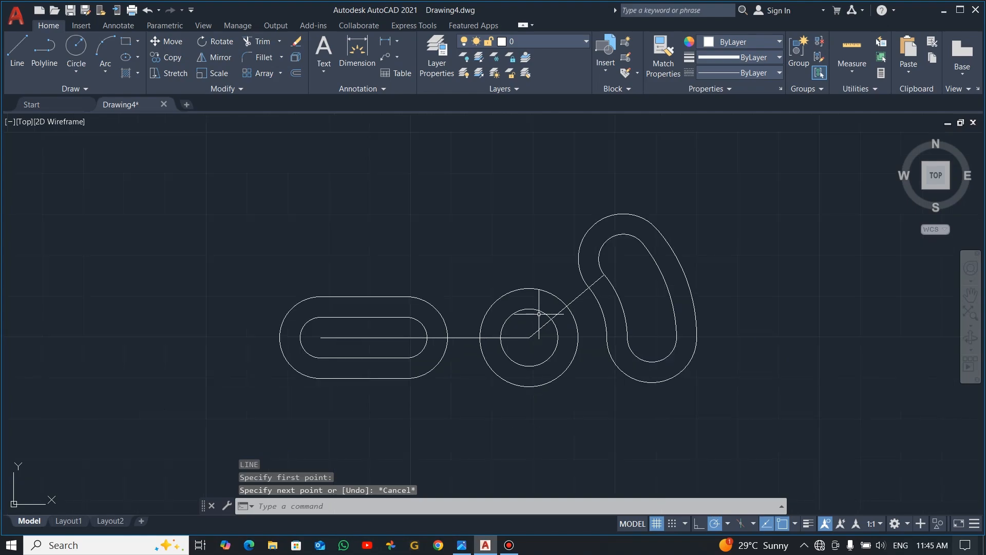
pyautogui.hotkey('alt', 'Tab')
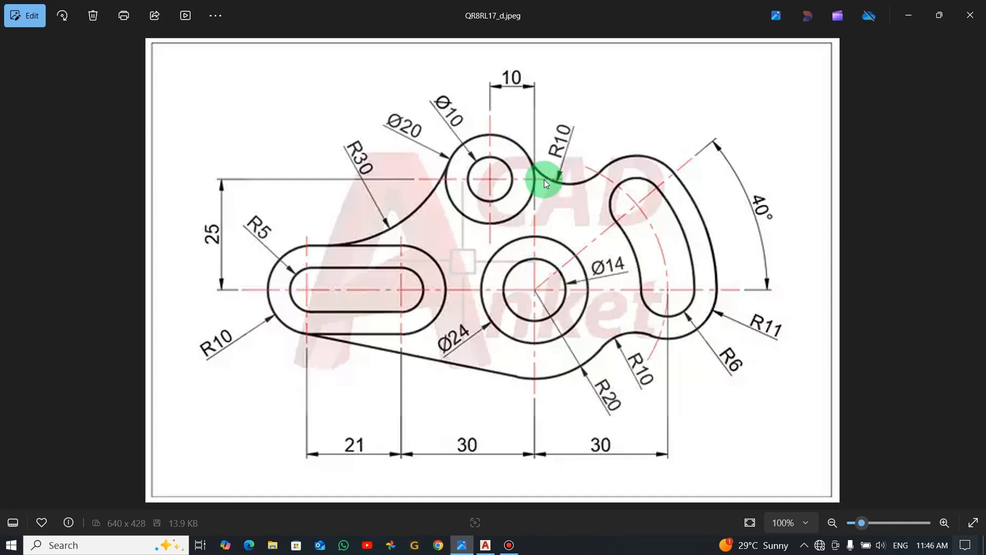
pyautogui.hotkey('alt', 'Tab')
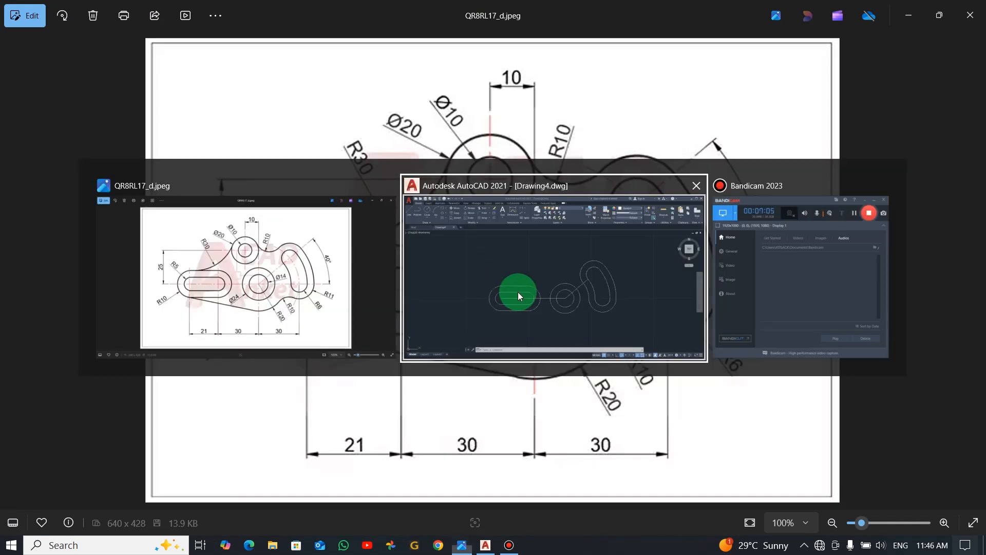
pyautogui.click(17, 49)
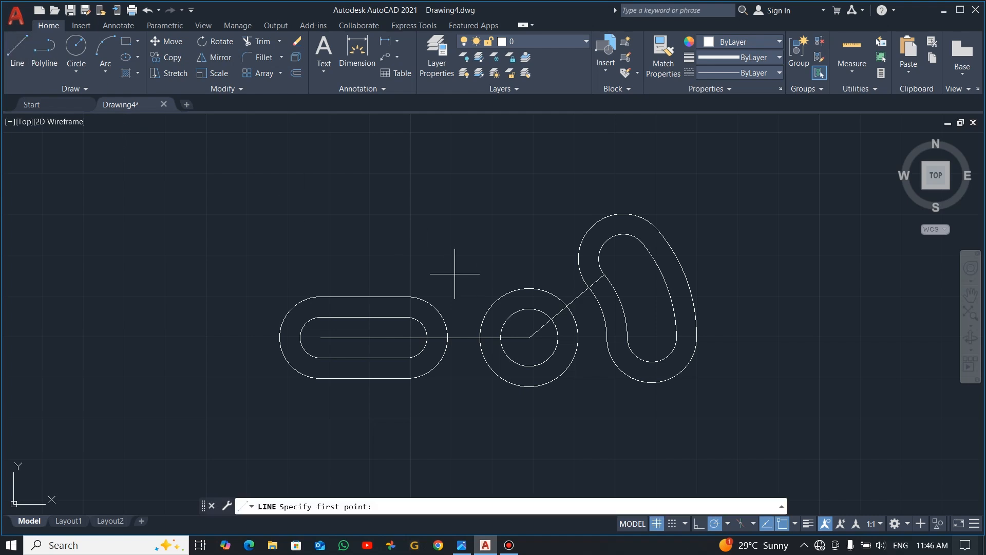
pyautogui.click(529, 337)
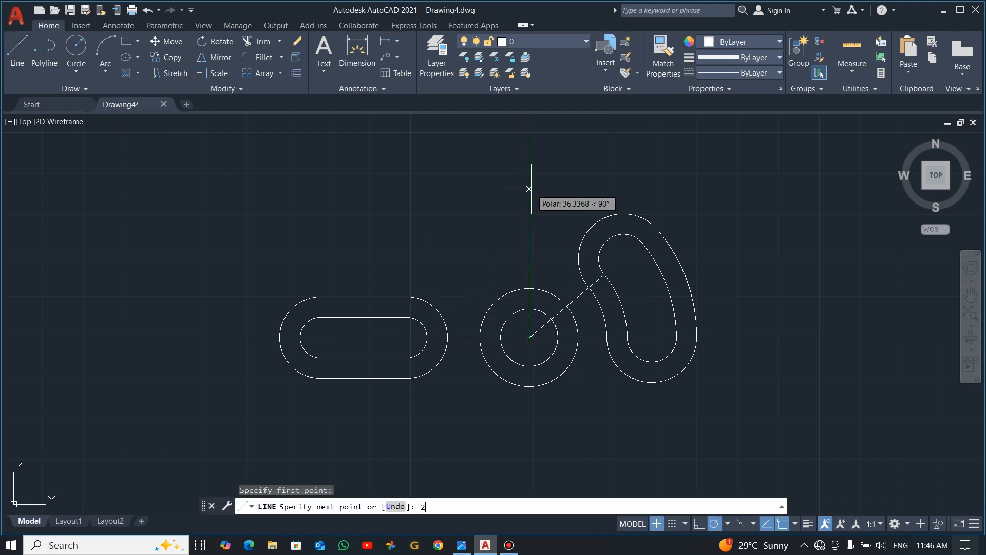
pyautogui.write('25')
pyautogui.press('Return')
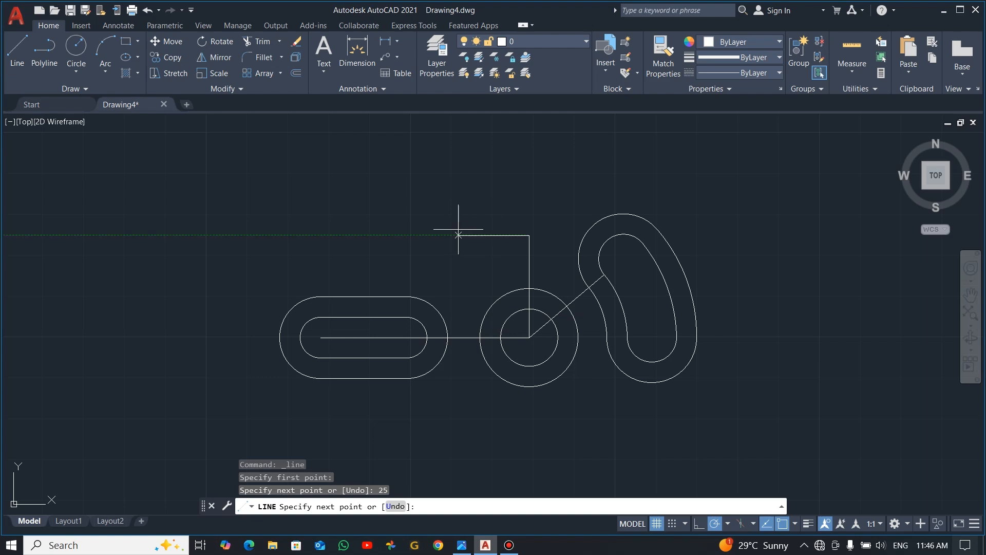
pyautogui.press('Escape')
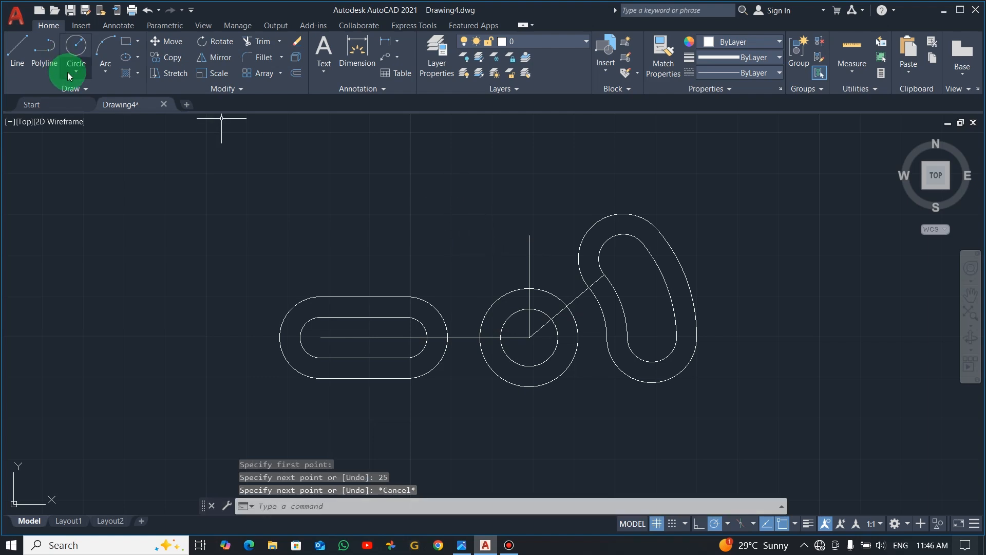
# Draw a diameter 10 circle centred 10 to the left of the vertical construction line's upper end, per the reference image
pyautogui.hotkey('alt', 'Tab')
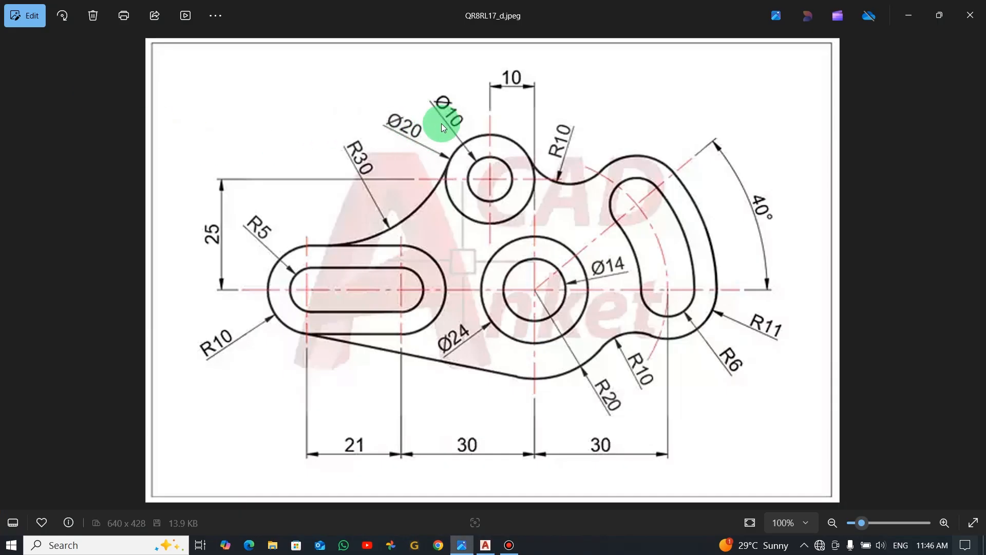
pyautogui.hotkey('alt', 'Tab')
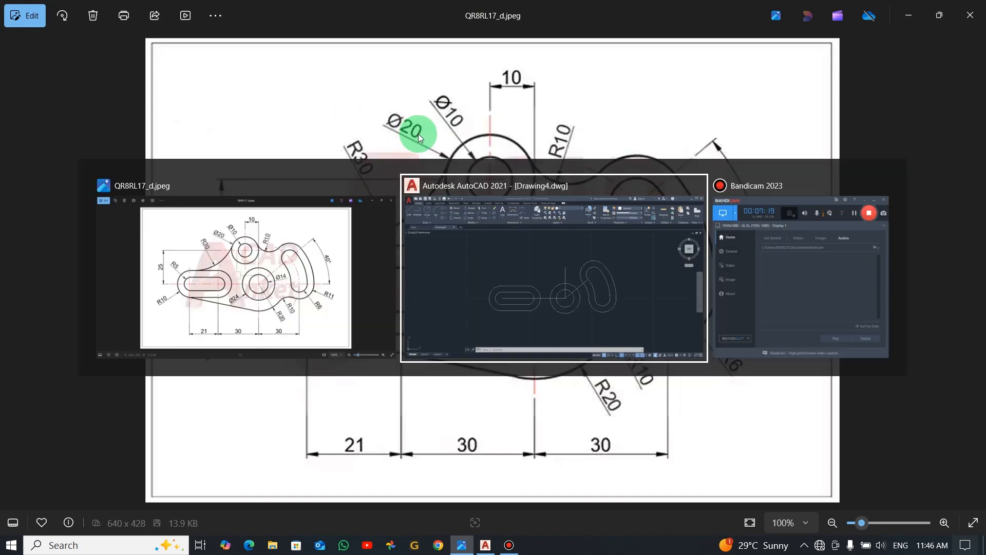
pyautogui.click(72, 72)
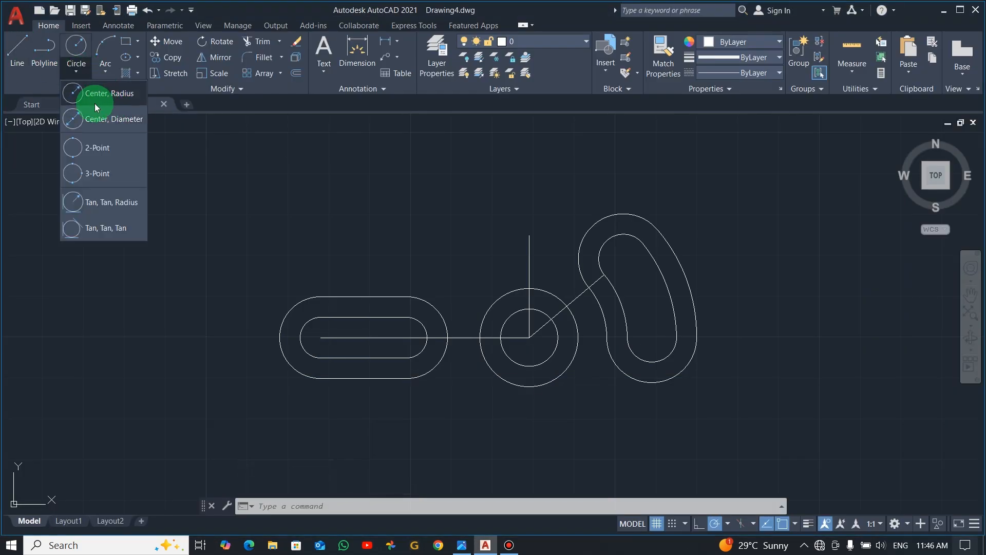
pyautogui.click(100, 120)
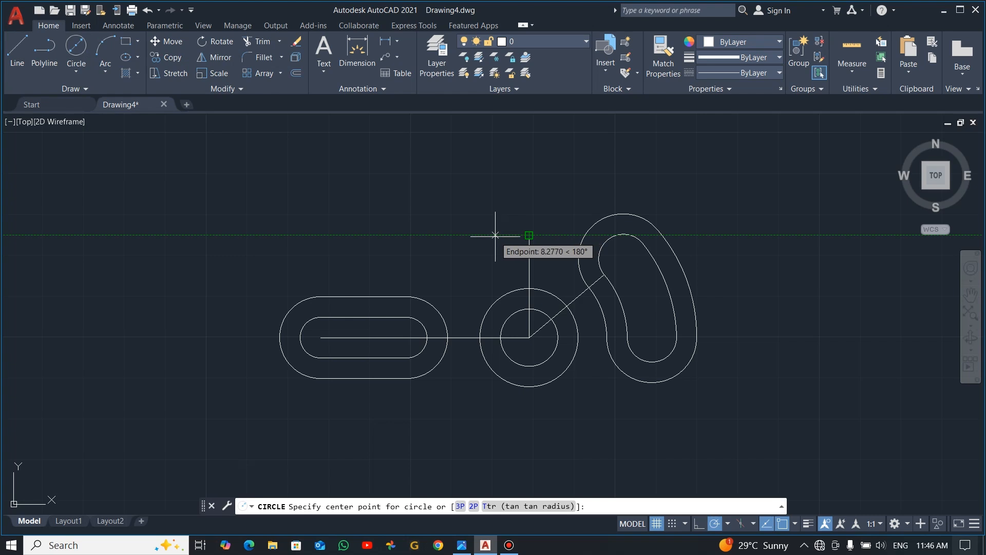
pyautogui.write('10')
pyautogui.press('Return')
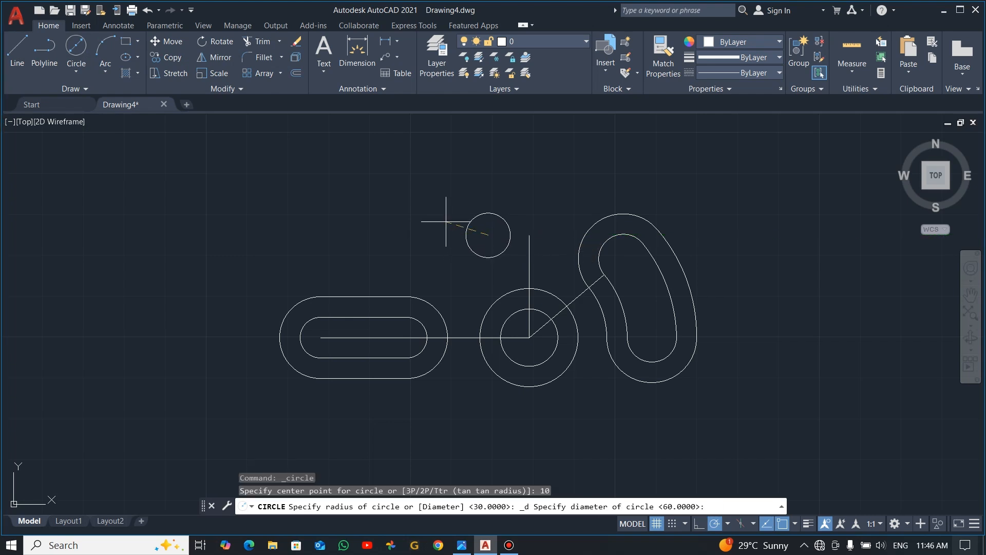
pyautogui.write('1')
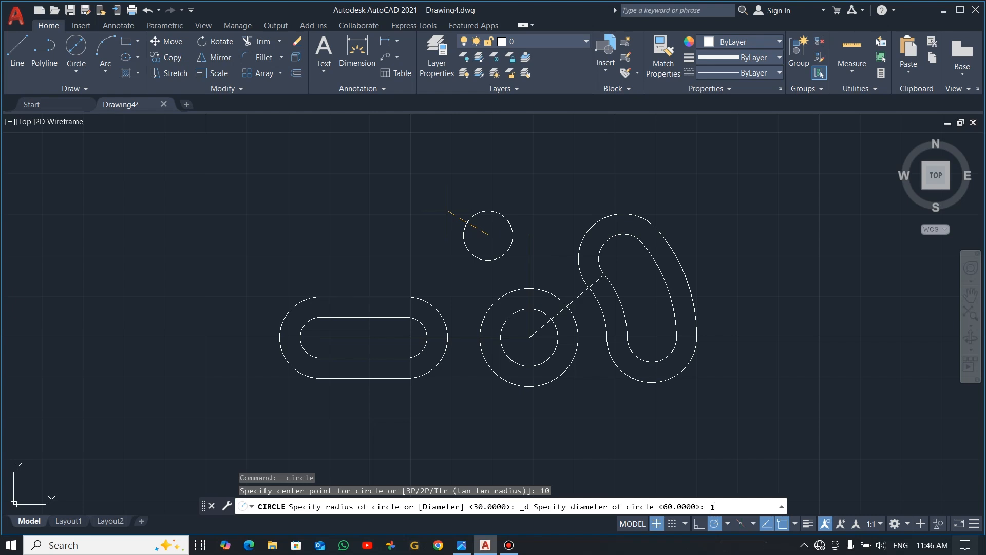
pyautogui.write('0')
pyautogui.press('Return')
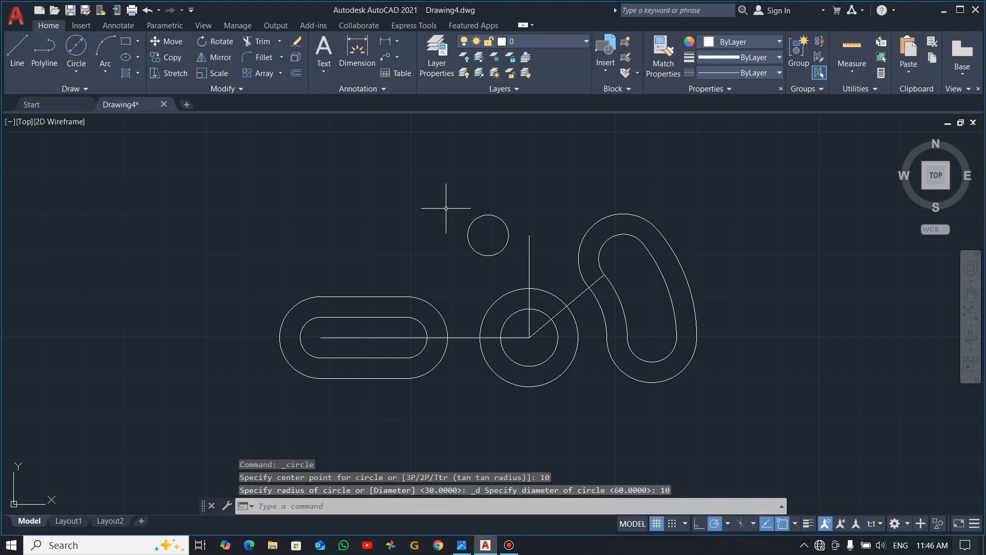
# Draw a diameter 20 circle concentric with the diameter 10 circle
pyautogui.click(74, 46)
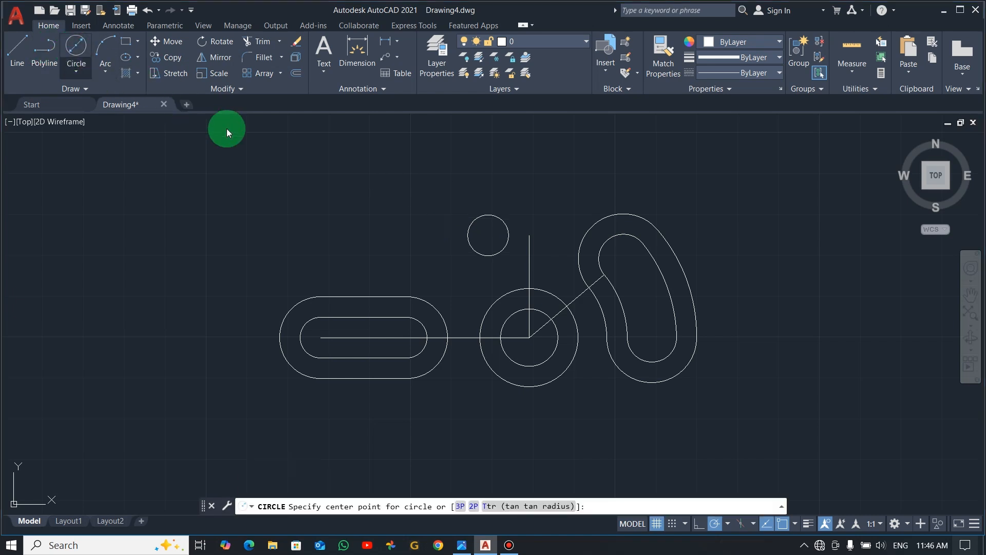
pyautogui.hotkey('alt', 'Tab')
pyautogui.hotkey('alt', 'Tab')
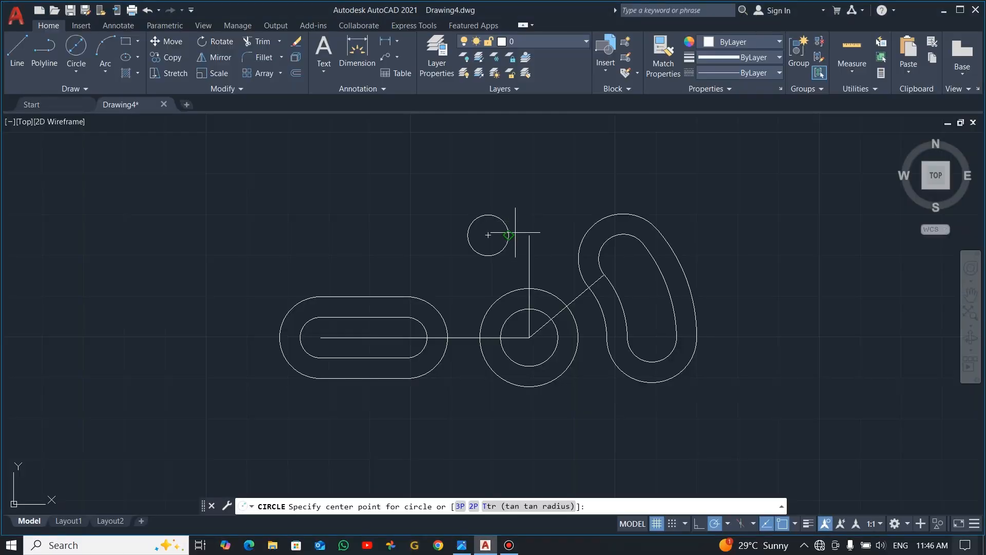
pyautogui.click(488, 235)
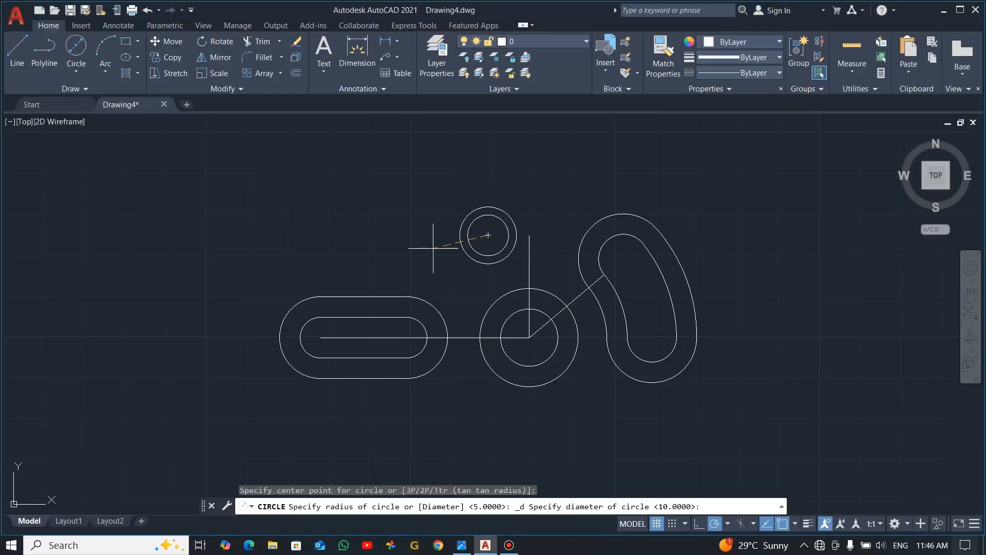
pyautogui.write('20')
pyautogui.press('Return')
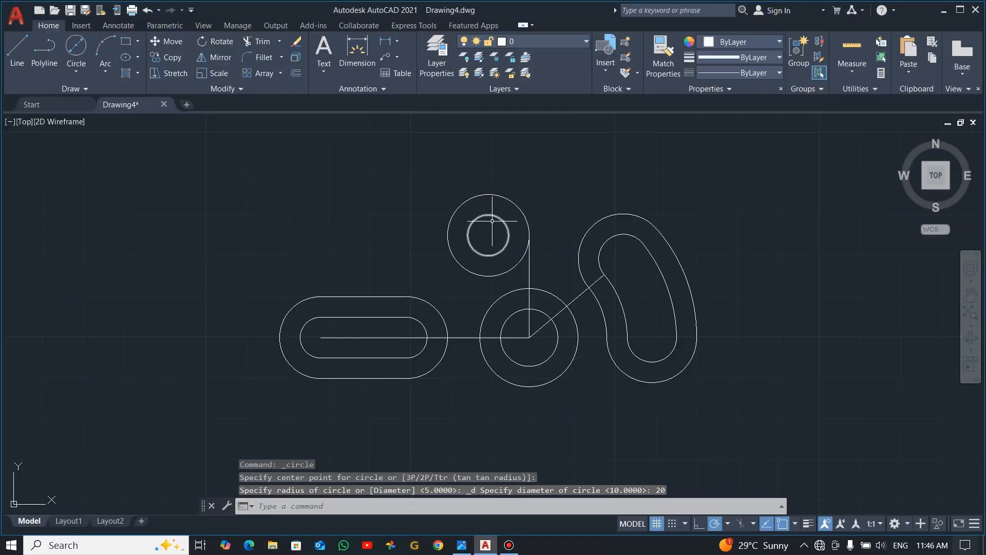
# Delete the vertical construction line between the central circles and the upper circles
pyautogui.press('Escape')
pyautogui.click(528, 263)
pyautogui.press('Delete')
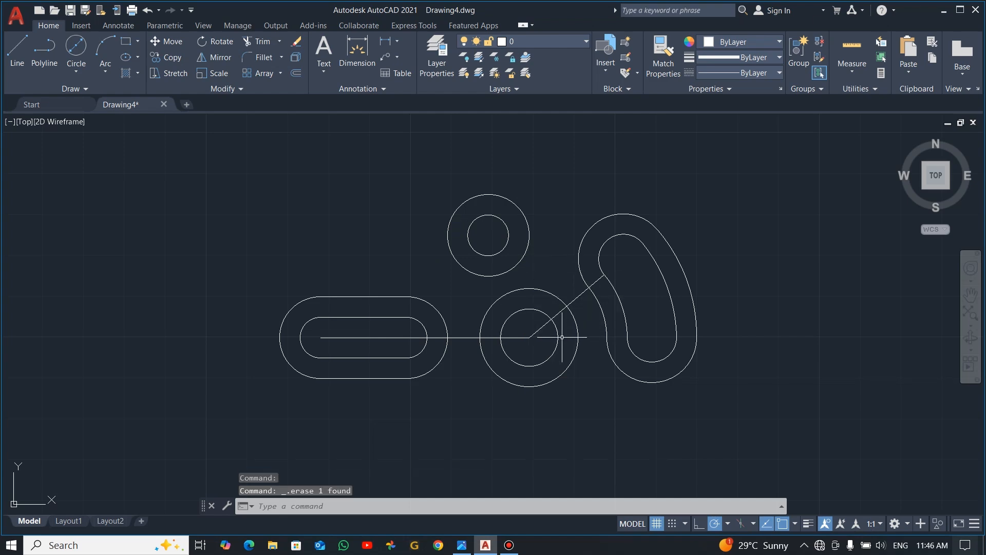
# Check the reference image and draw a radius 20 circle concentric with the diameter 14 and 24 circles
pyautogui.hotkey('alt', 'Tab')
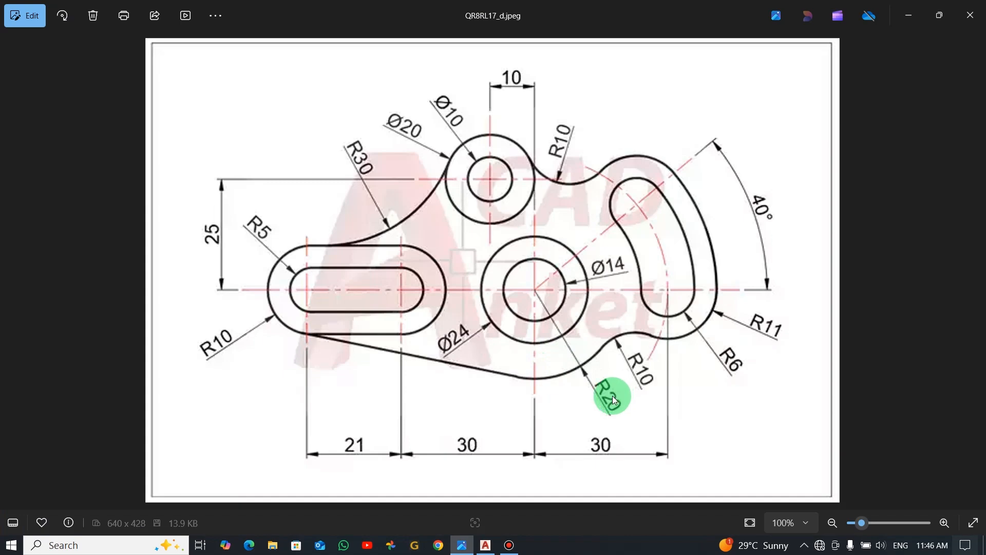
pyautogui.hotkey('alt', 'Tab')
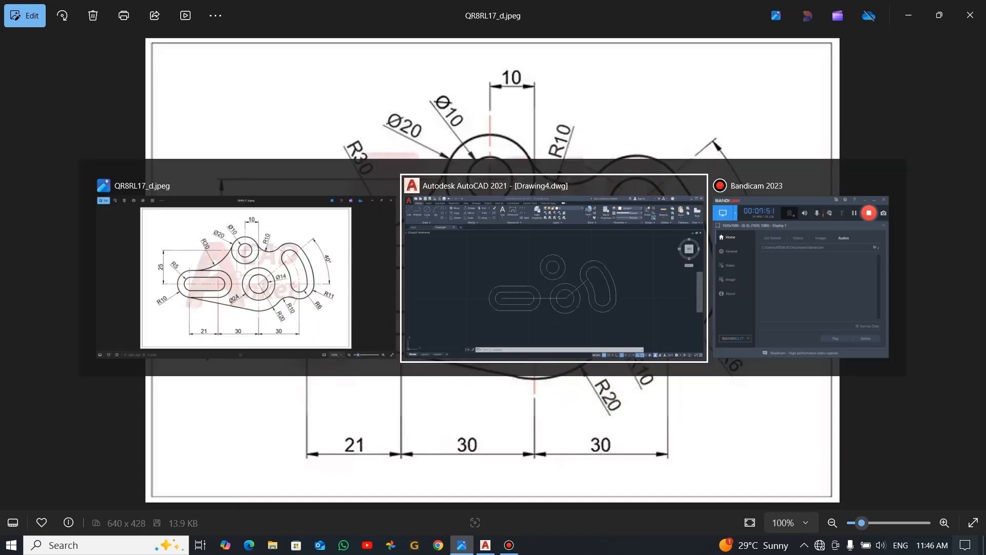
pyautogui.click(79, 72)
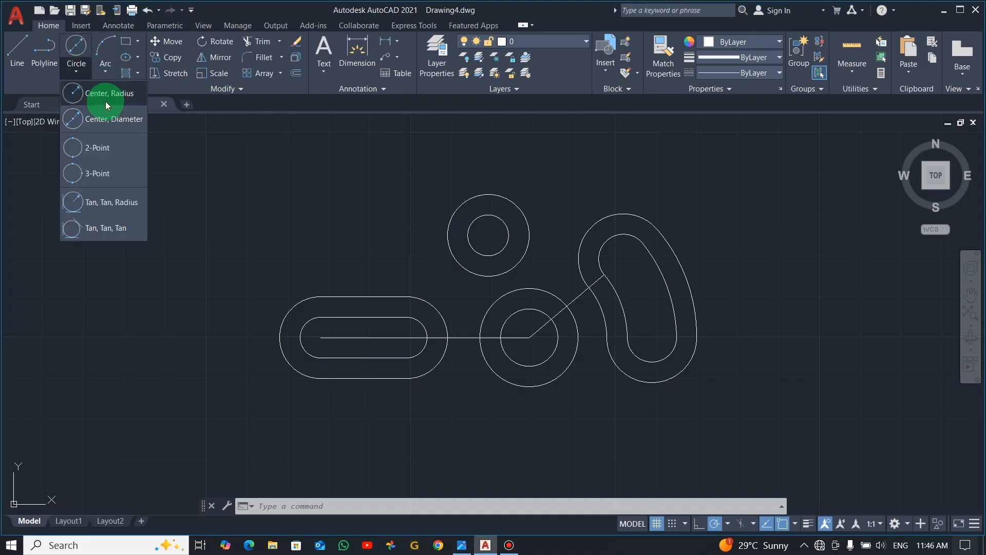
pyautogui.click(119, 95)
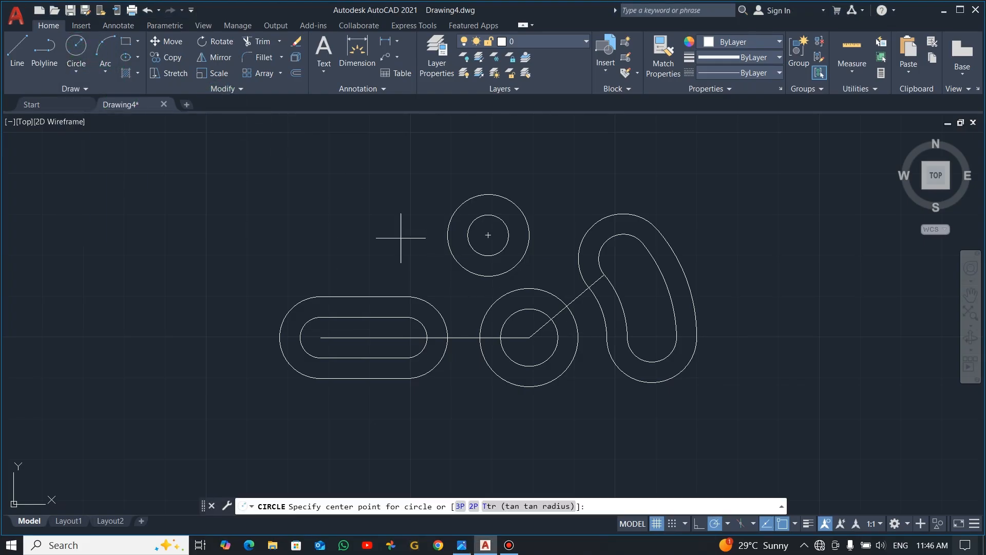
pyautogui.click(529, 337)
pyautogui.write('2')
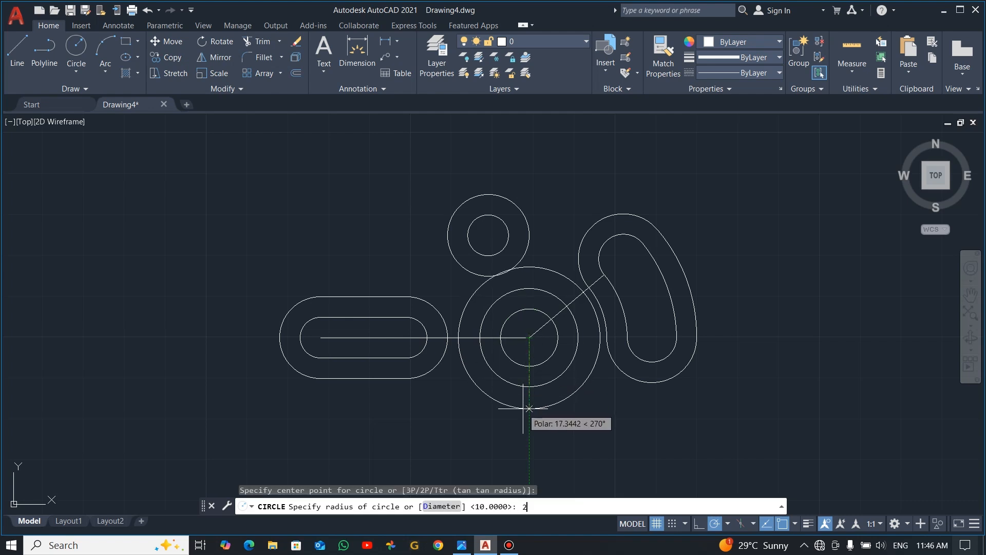
pyautogui.write('0')
pyautogui.press('Return')
pyautogui.press('Escape')
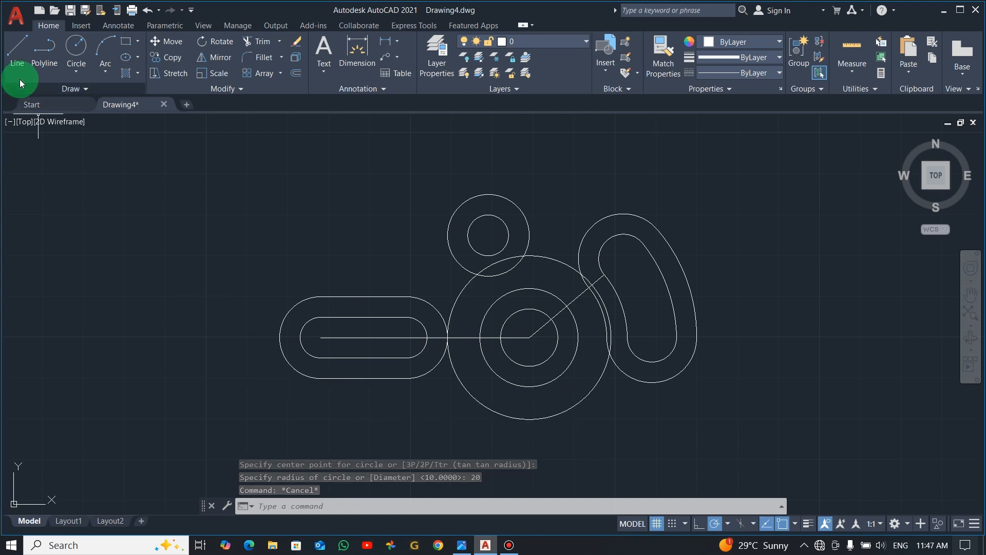
# Draw a line tangent to the underside of the radius 20 circle and the straight slot's outer left end arc
pyautogui.click(17, 59)
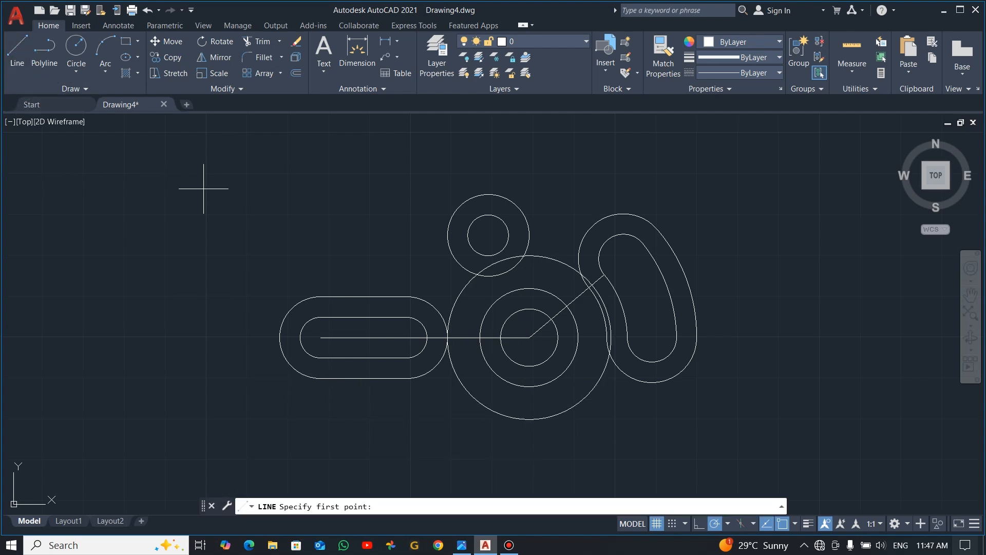
pyautogui.keyDown('shift'); pyautogui.rightClick(440, 414); pyautogui.keyUp('shift')
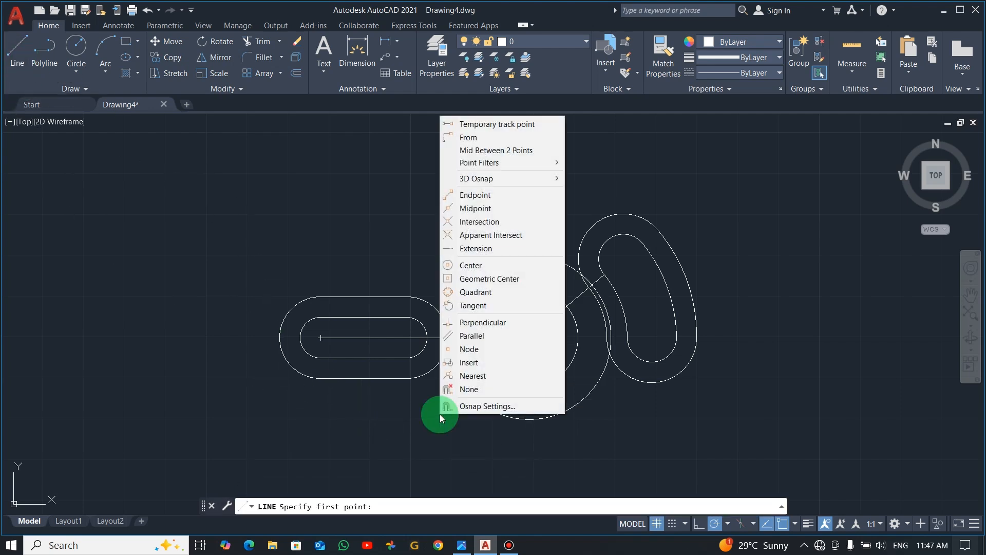
pyautogui.click(497, 180)
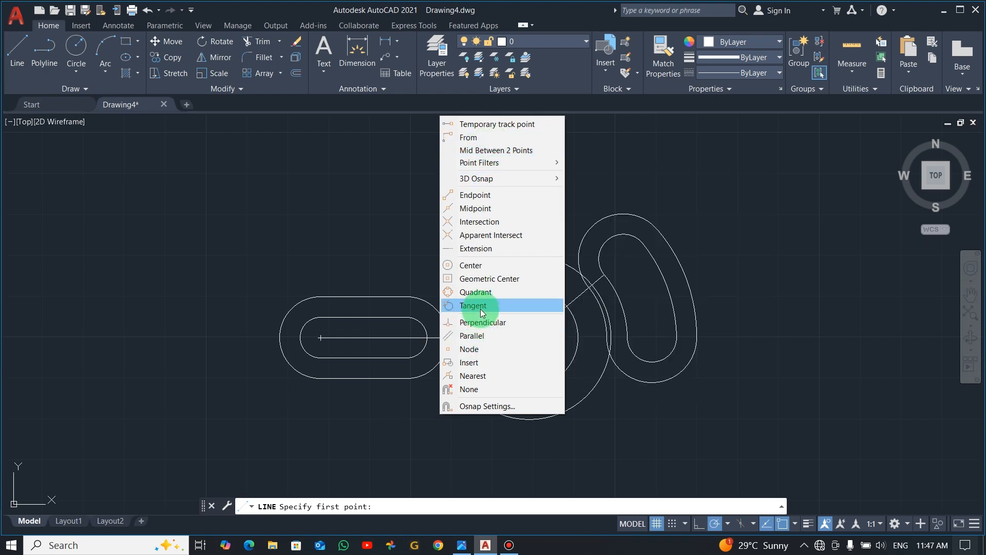
pyautogui.click(473, 306)
pyautogui.click(514, 417)
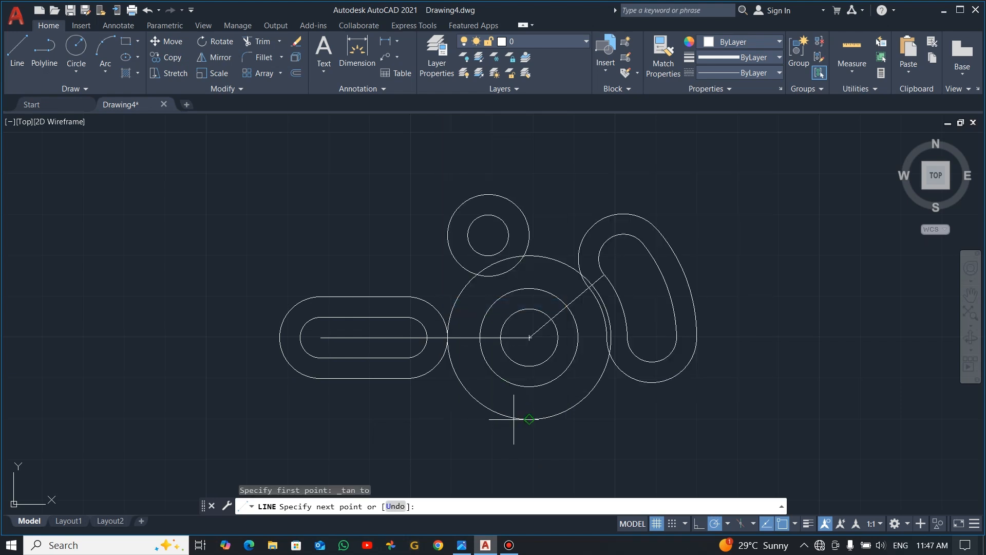
pyautogui.keyDown('shift'); pyautogui.rightClick(312, 401); pyautogui.keyUp('shift')
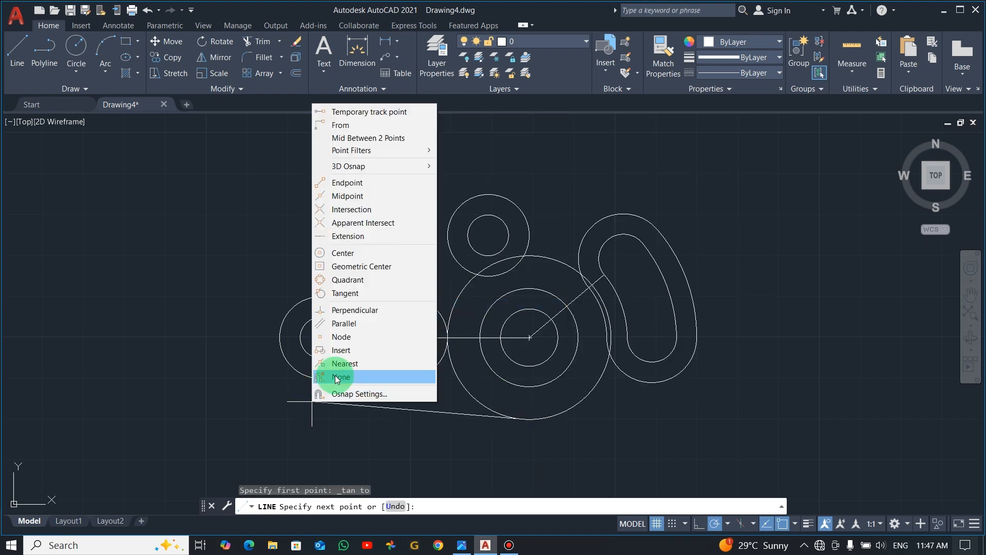
pyautogui.click(364, 294)
pyautogui.click(288, 374)
pyautogui.press('Escape')
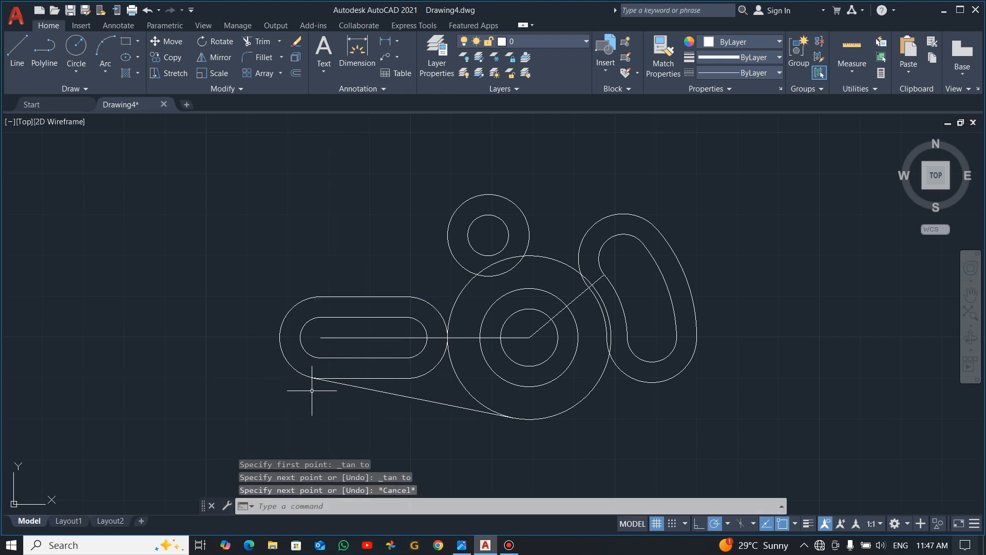
# Trim the radius 20 circle beside both slots and delete its leftover upper arc, keeping only the lower arc
pyautogui.write('tr')
pyautogui.press('Return')
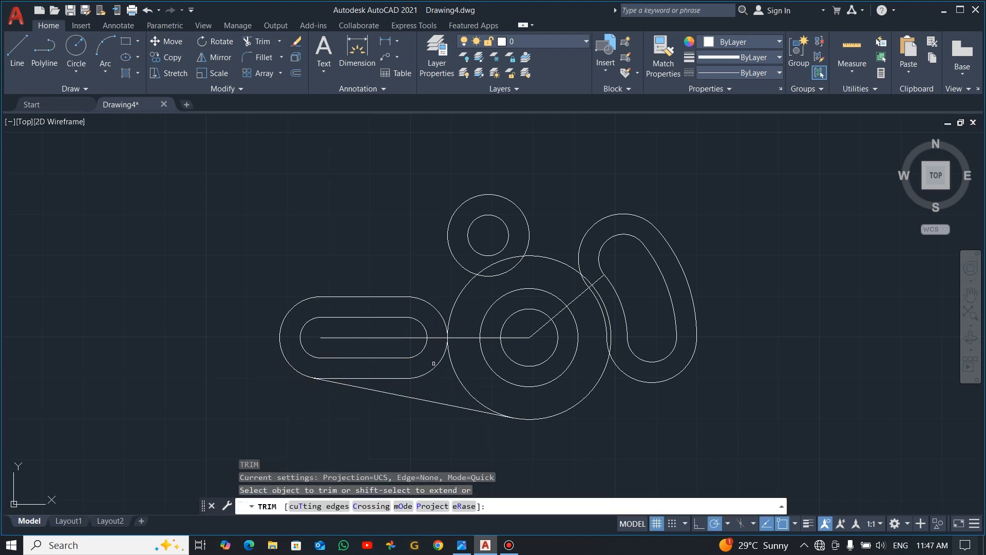
pyautogui.moveTo(463, 380)
pyautogui.mouseDown()
pyautogui.moveTo(467, 392)
pyautogui.moveTo(445, 385)
pyautogui.mouseUp()
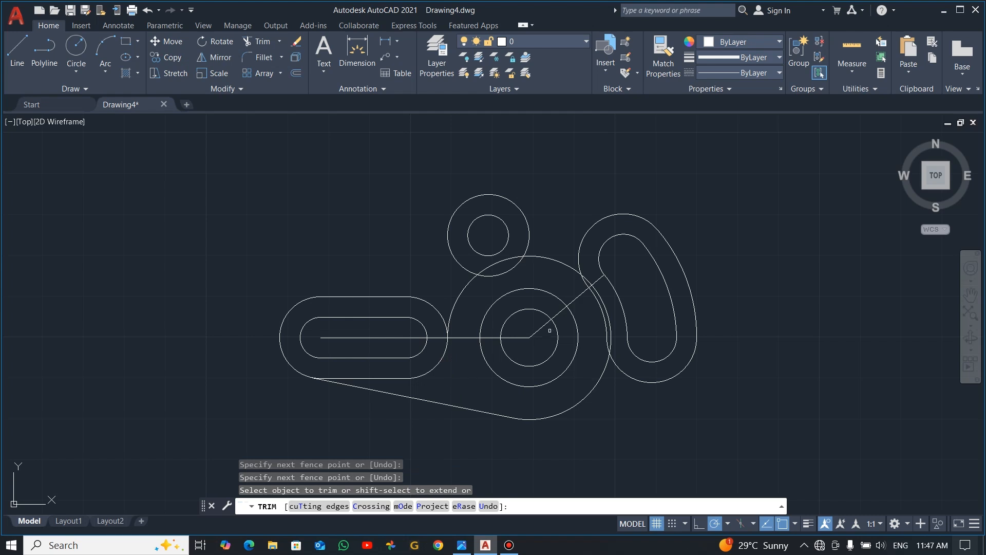
pyautogui.press('Return')
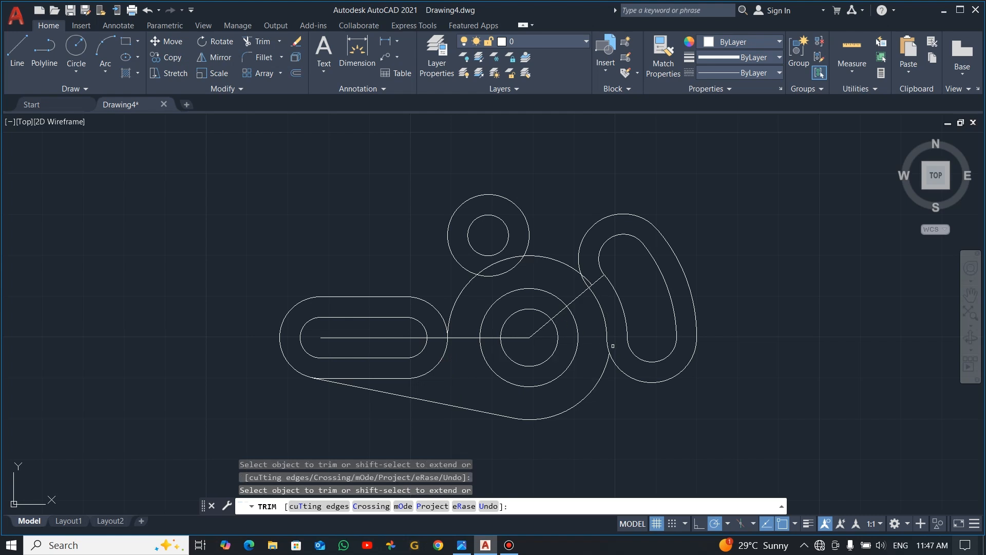
pyautogui.press('Escape')
pyautogui.click(560, 260)
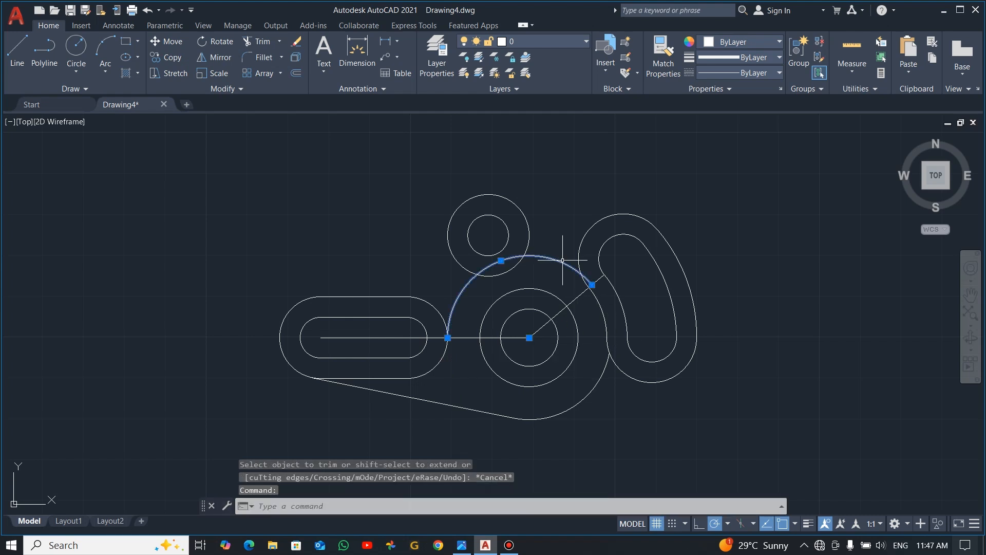
pyautogui.press('Delete')
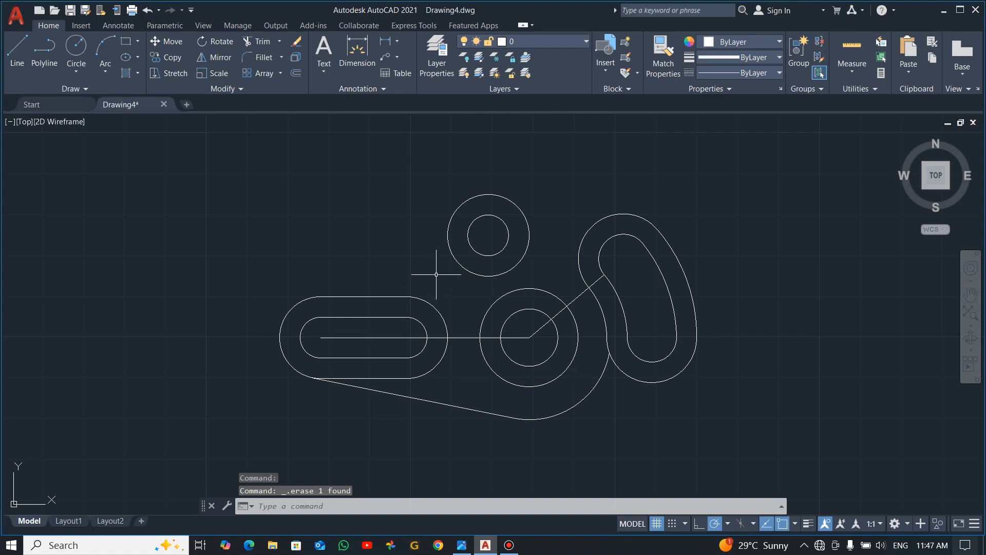
# Check the reference image for the radius of the arc joining the straight slot and the upper diameter 20 circle
pyautogui.hotkey('alt', 'Tab')
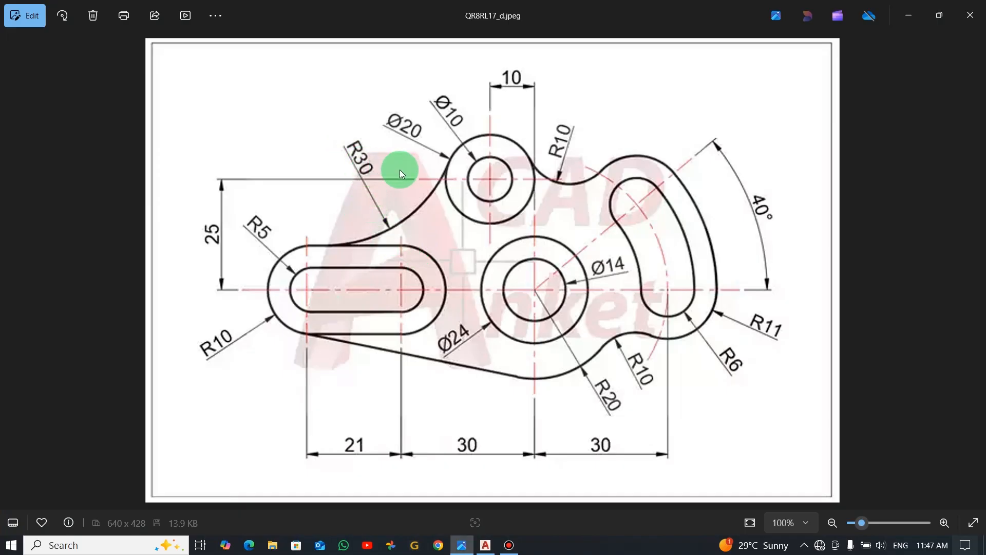
pyautogui.hotkey('alt', 'Tab')
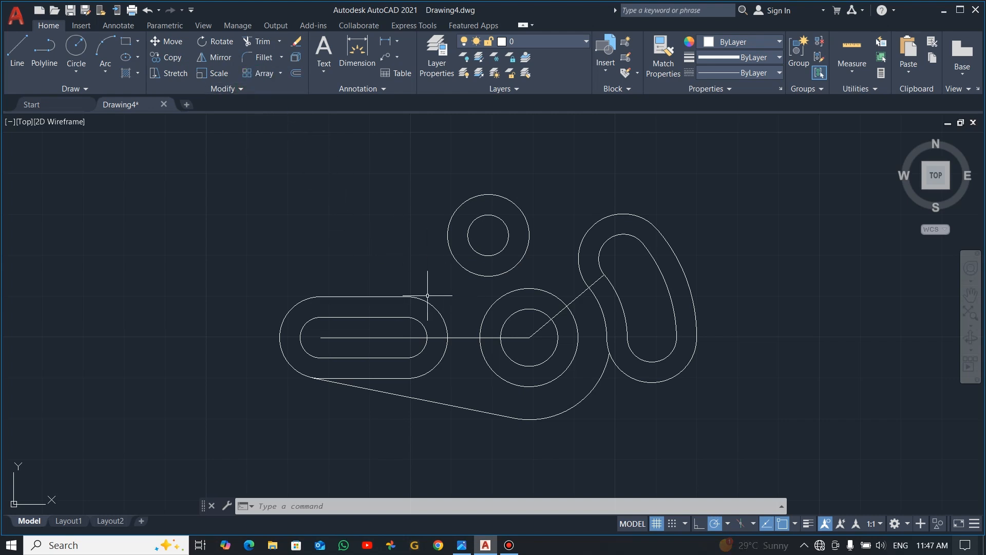
pyautogui.click(263, 57)
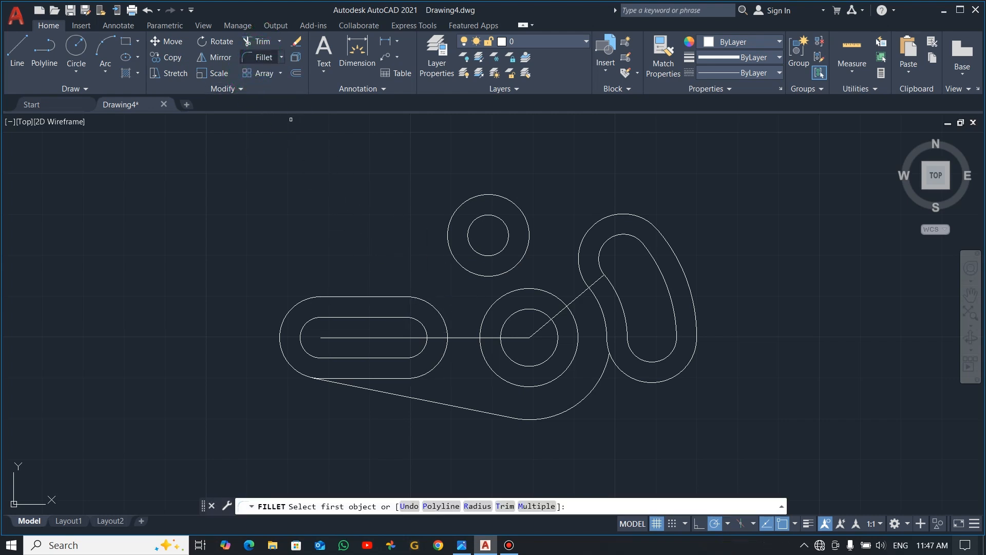
pyautogui.click(392, 297)
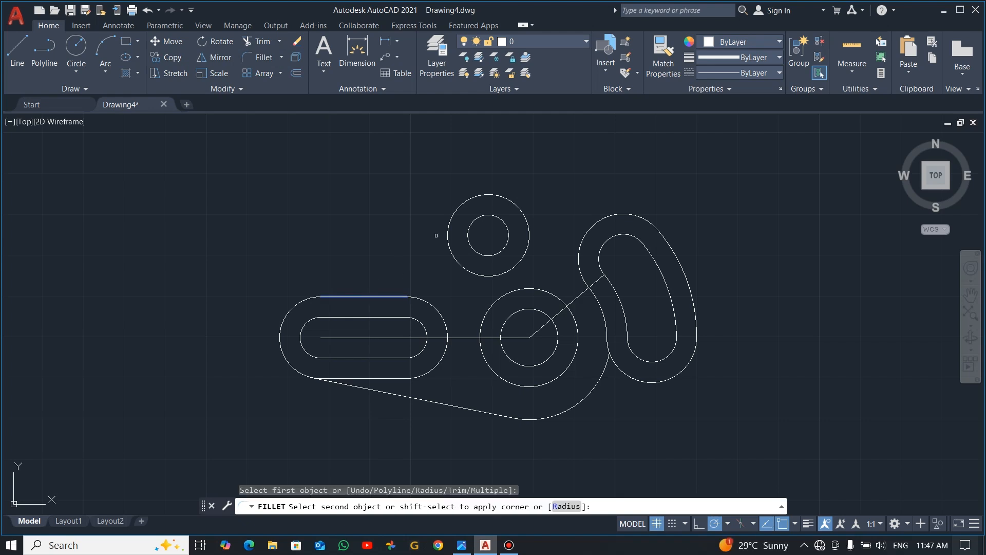
pyautogui.press('Escape')
pyautogui.click(259, 56)
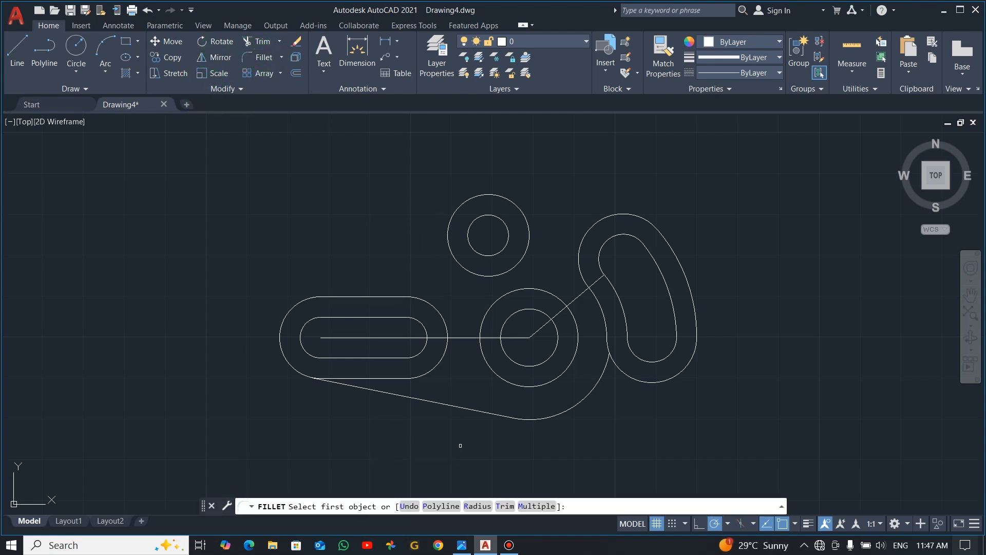
pyautogui.click(477, 506)
pyautogui.write('30')
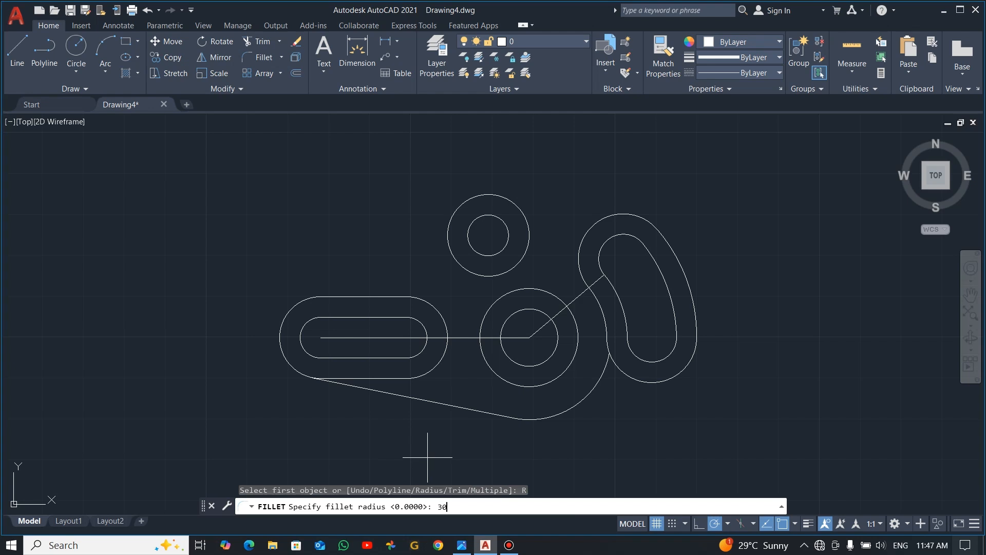
pyautogui.press('Return')
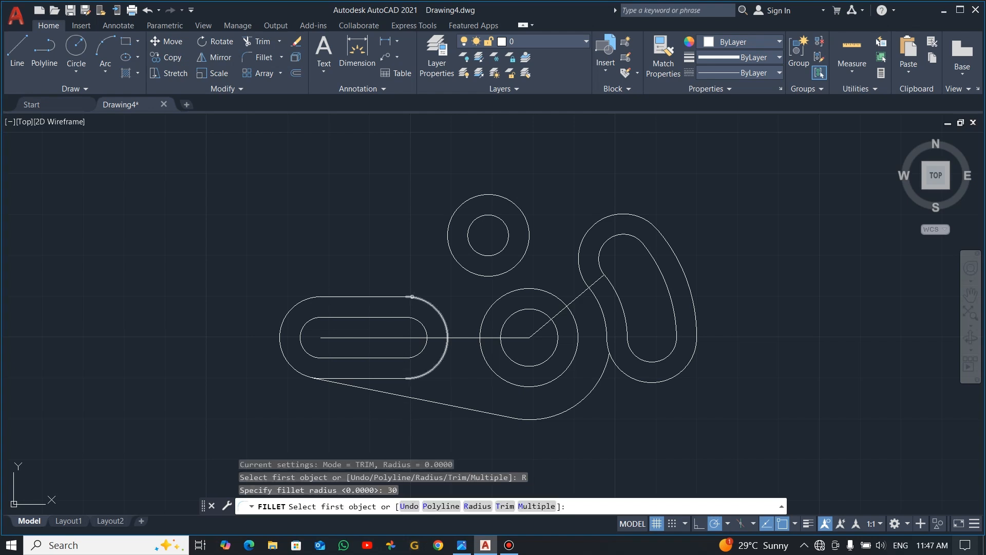
pyautogui.click(412, 296)
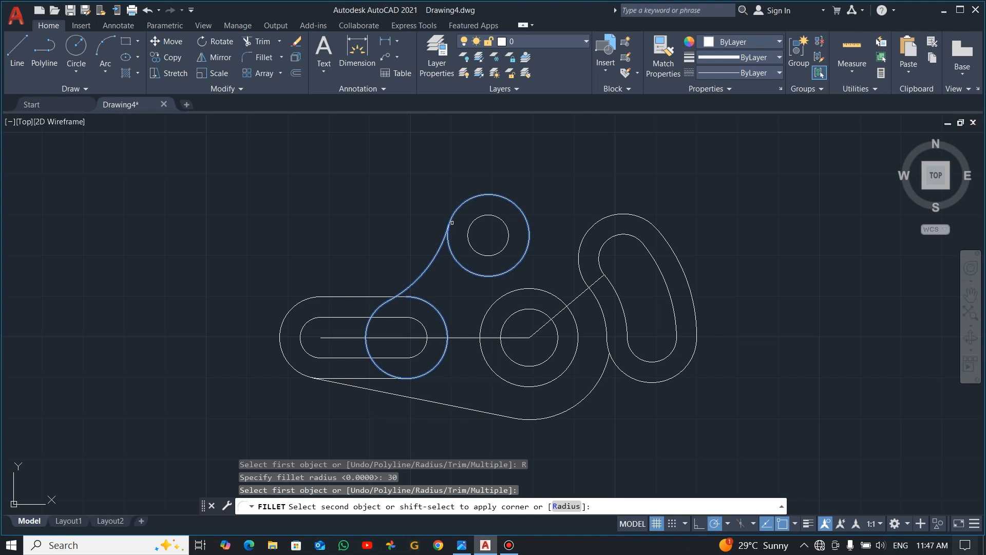
pyautogui.press('Escape')
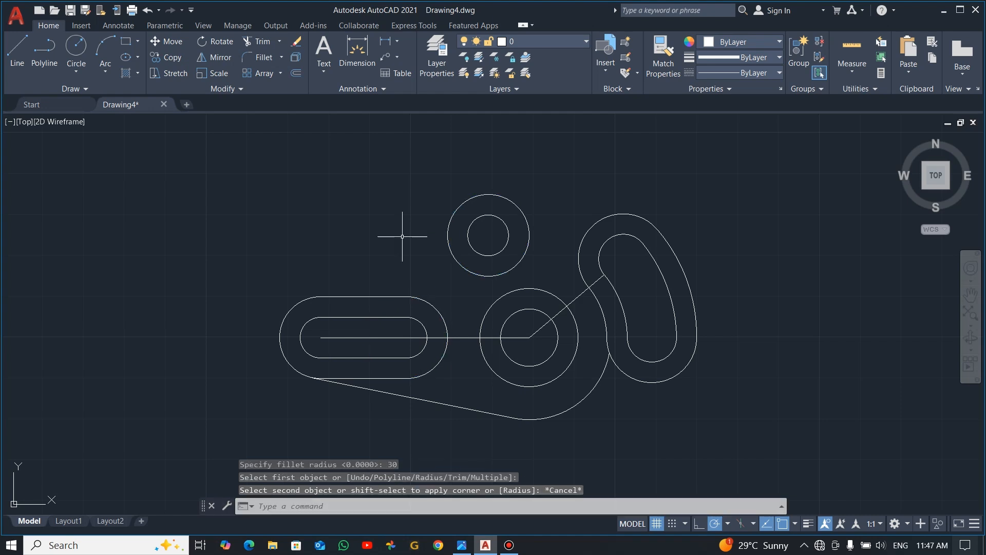
pyautogui.click(249, 64)
pyautogui.click(483, 506)
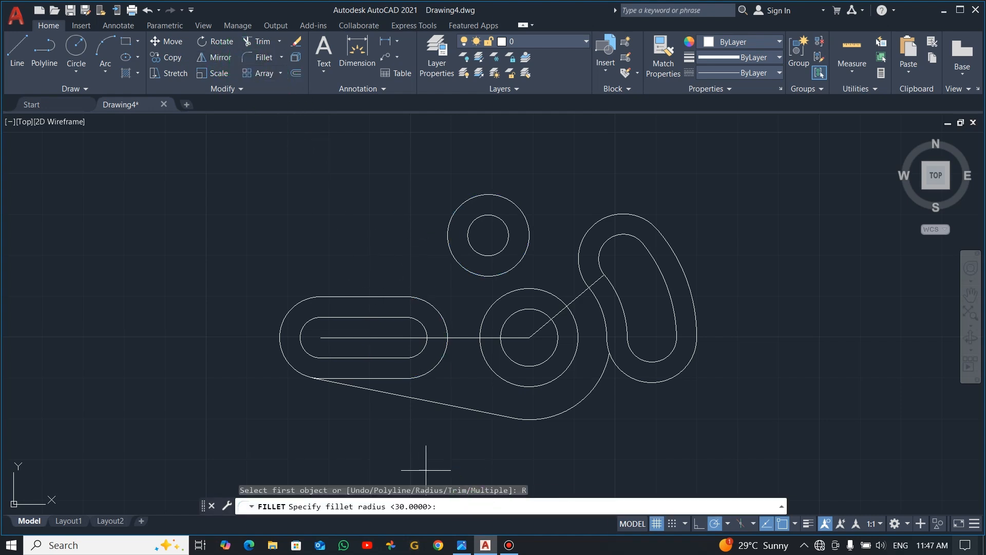
pyautogui.press('Return')
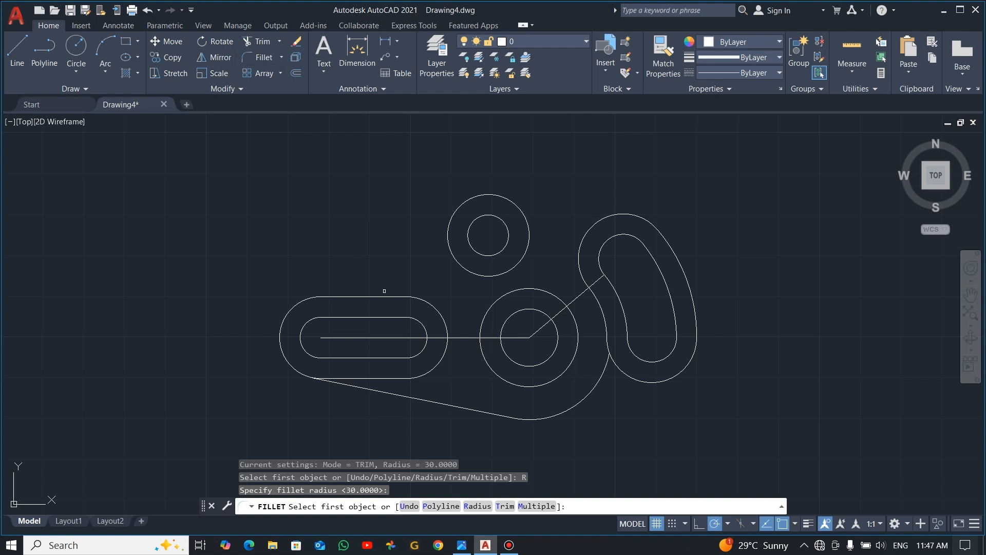
pyautogui.click(385, 297)
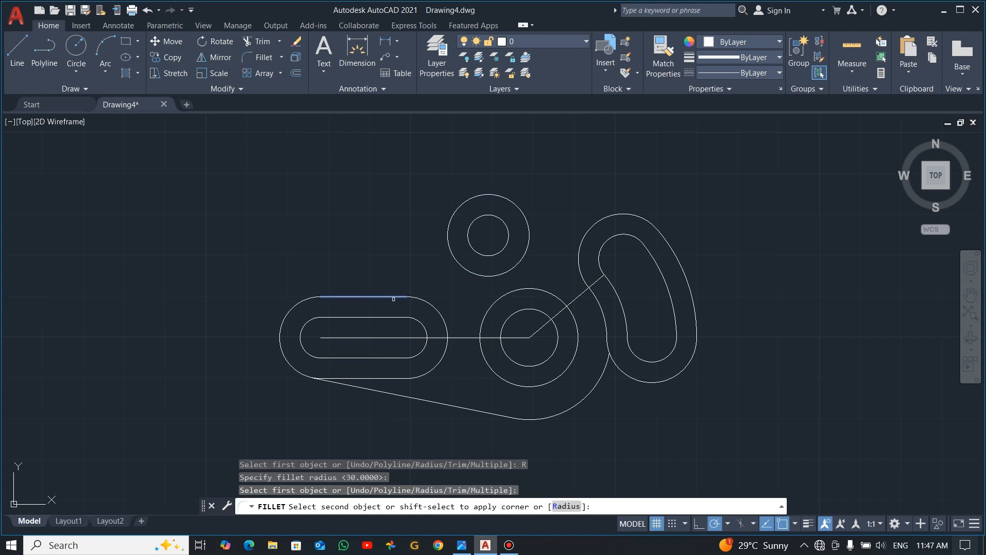
pyautogui.press('Escape')
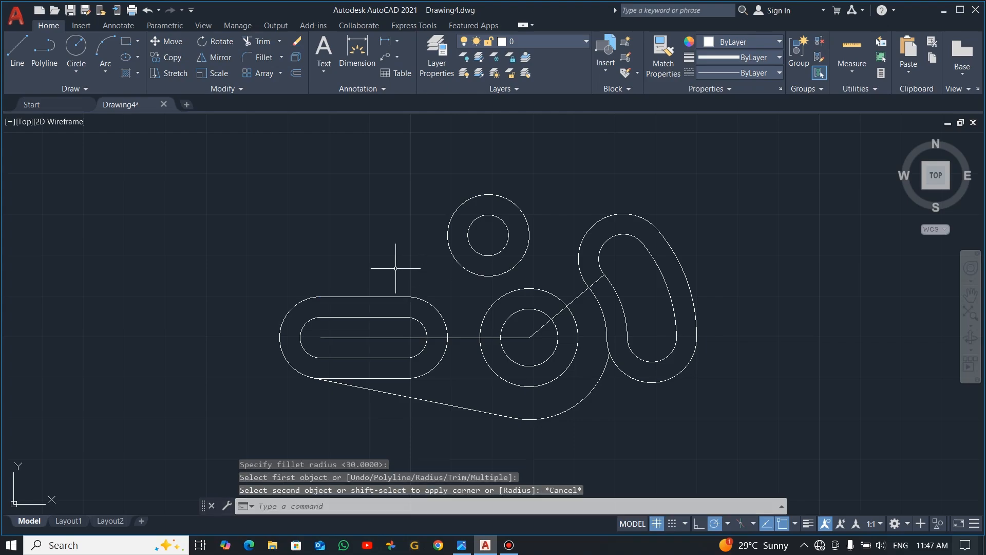
# Draw a radius 30 circle tangent to the straight slot's outer upper edge and the diameter 20 circle
pyautogui.click(75, 73)
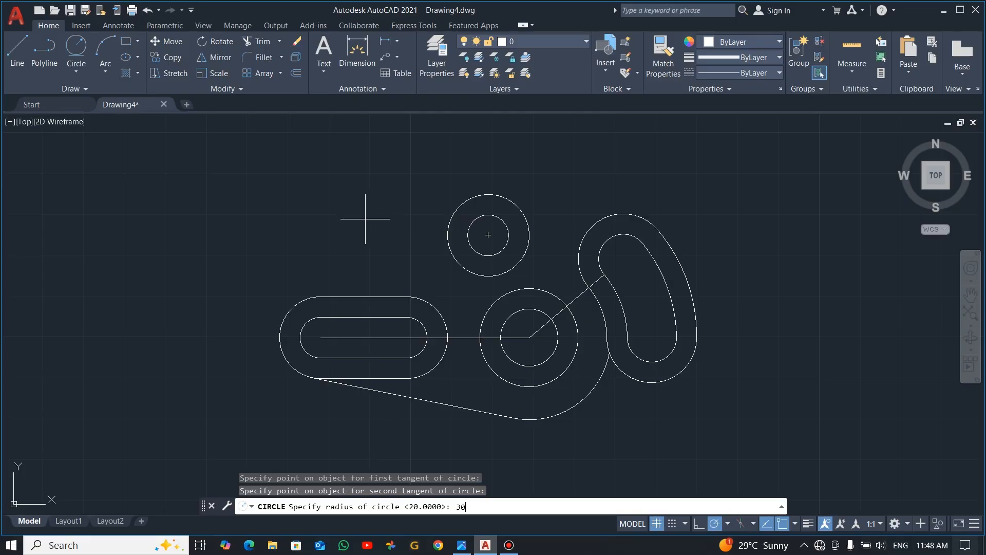
pyautogui.press('Return')
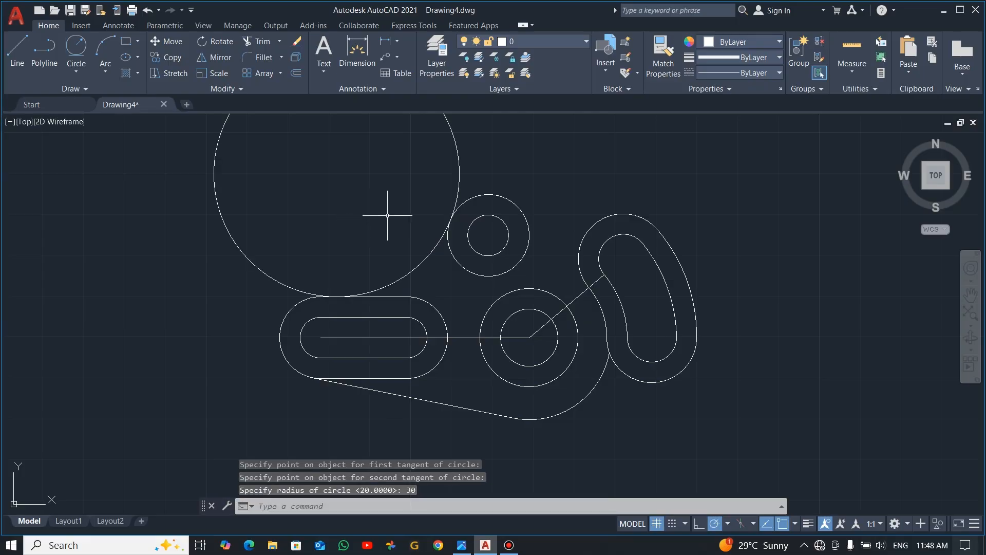
pyautogui.press('Escape')
# Trim the radius 30 circle to the arc connecting the straight slot with the diameter 20 circle
pyautogui.write('tr')
pyautogui.press('Return')
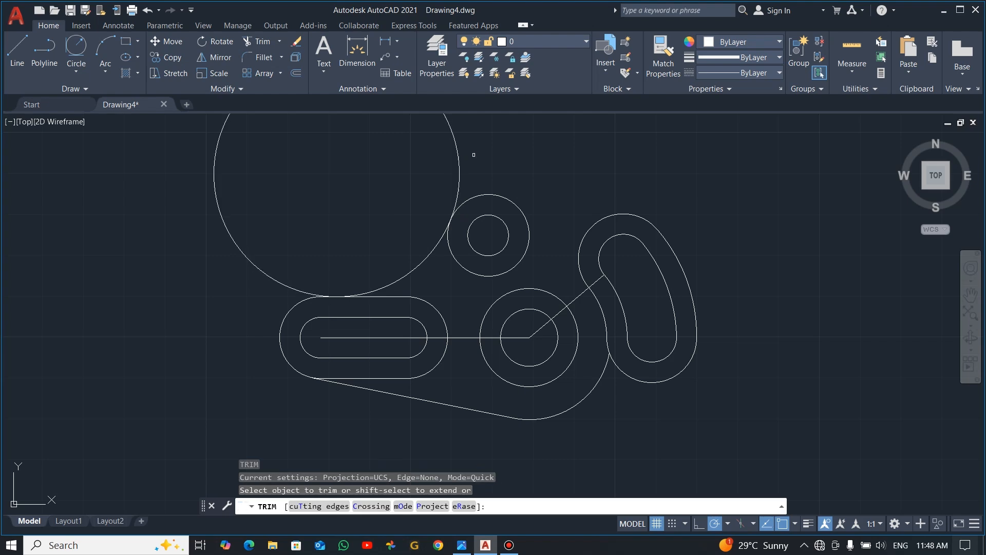
pyautogui.moveTo(473, 154); pyautogui.dragTo(429, 174)
pyautogui.press('Escape')
# Check the reference image and draw a radius 10 circle tangent to the diameter 20 circle and the curved slot's outer upper end arc
pyautogui.hotkey('alt', 'Tab')
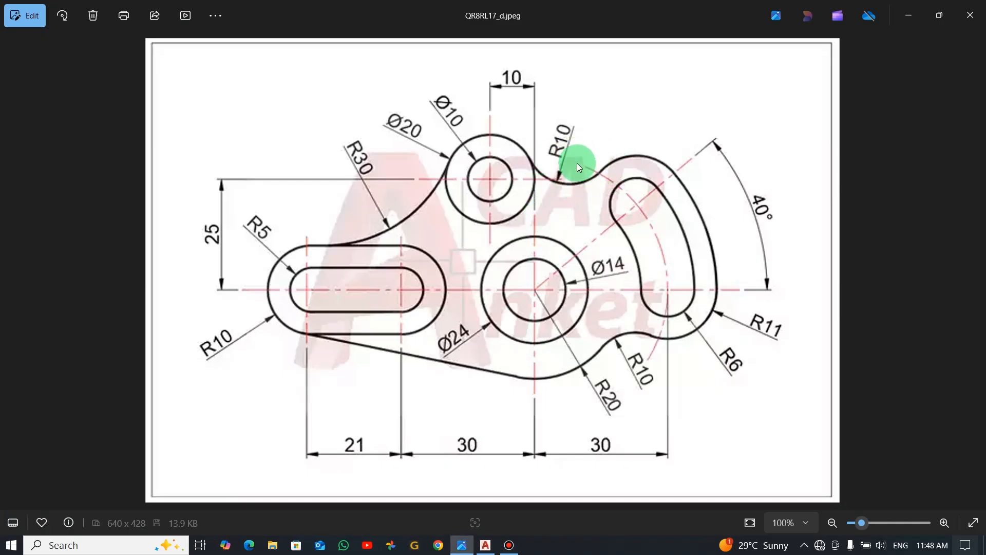
pyautogui.hotkey('alt', 'Tab')
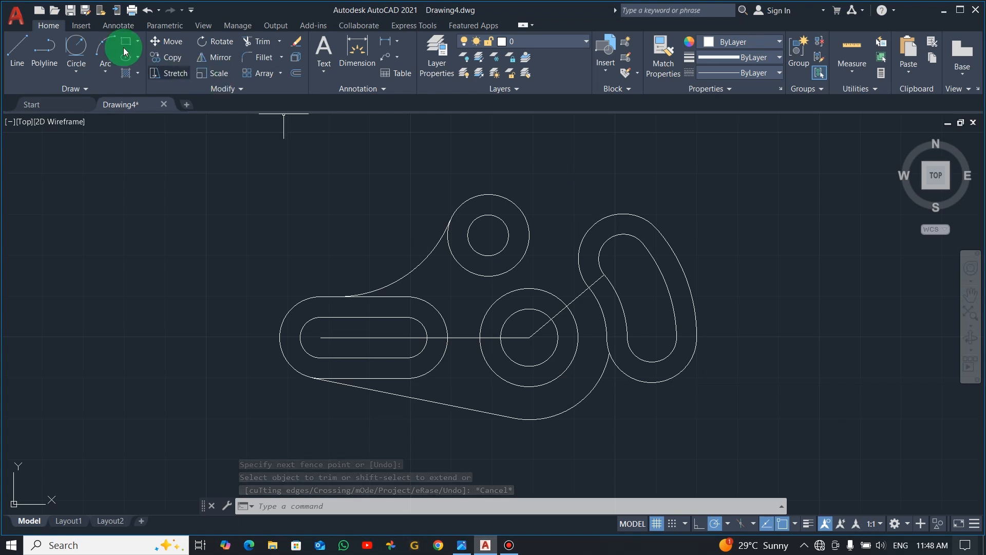
pyautogui.click(77, 49)
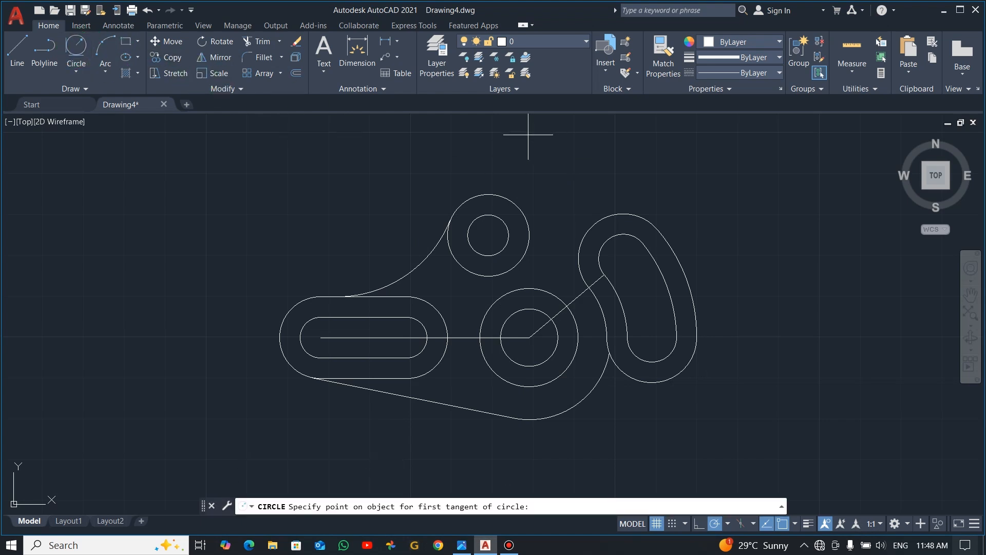
pyautogui.click(520, 204)
pyautogui.click(594, 224)
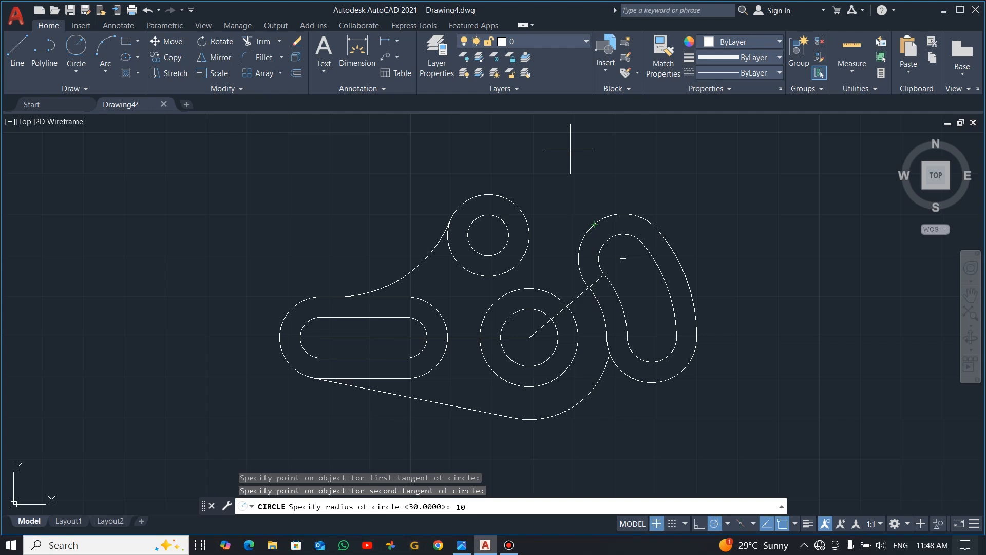
pyautogui.write('10')
pyautogui.press('Return')
pyautogui.press('Escape')
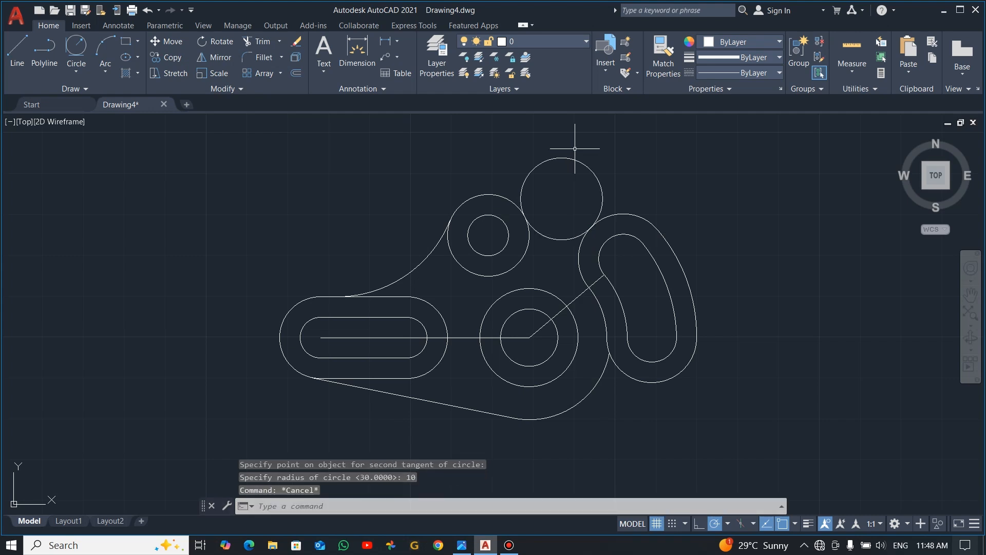
# Trim the upper radius 10 circle to the concave arc between the diameter 20 circle and the curved slot
pyautogui.write('TR')
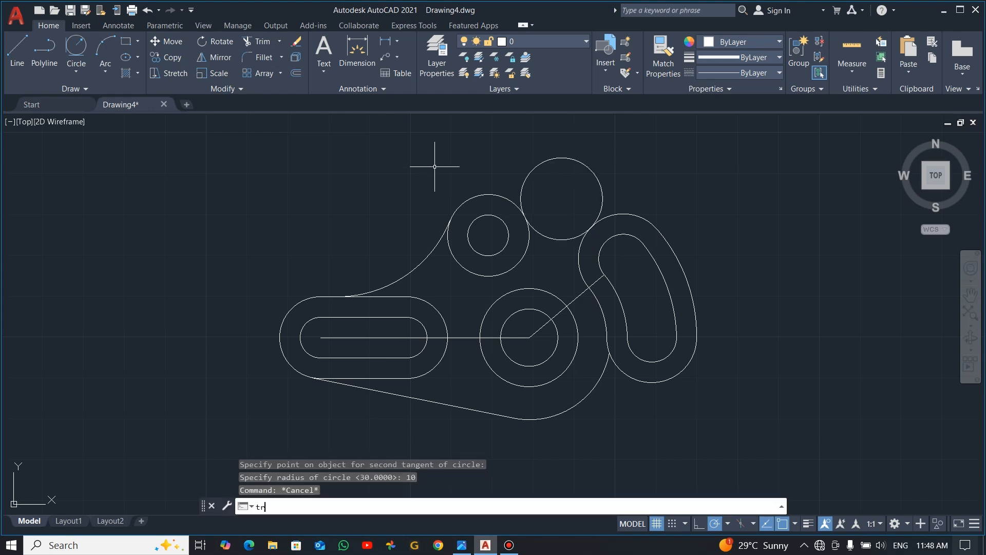
pyautogui.press('Return')
pyautogui.moveTo(535, 161)
pyautogui.mouseDown()
pyautogui.moveTo(587, 154)
pyautogui.moveTo(577, 170)
pyautogui.mouseUp()
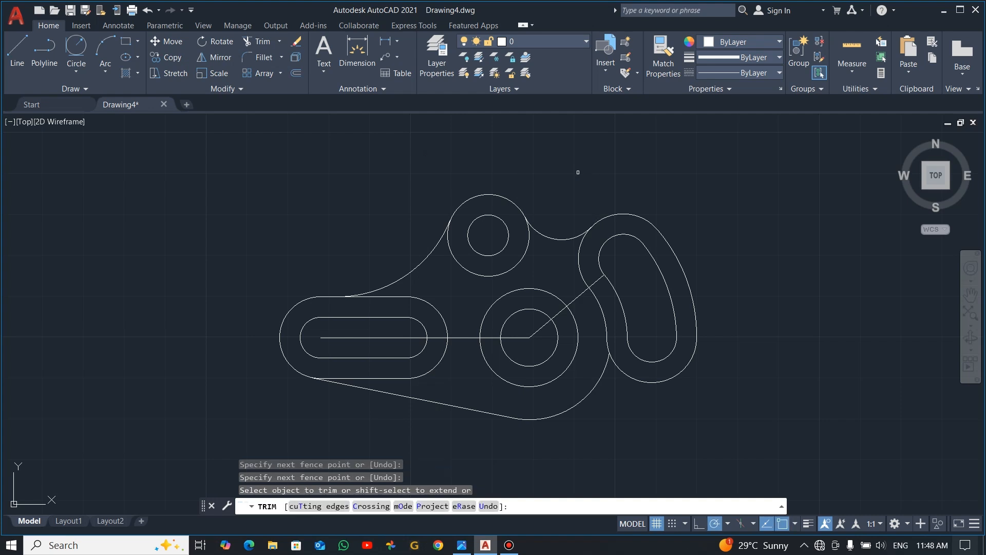
pyautogui.press('Escape')
pyautogui.click(245, 56)
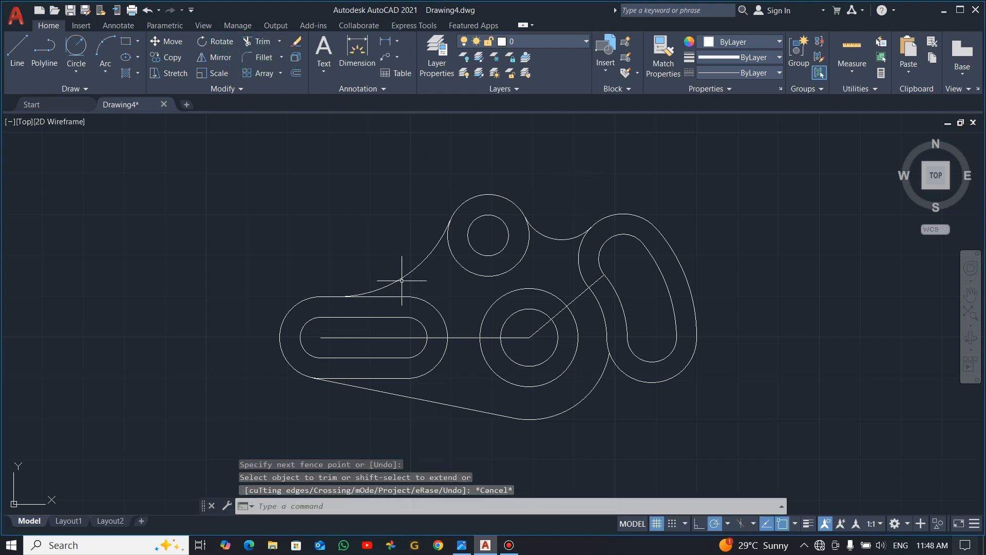
# Check the reference image and draw a radius 10 circle tangent to the radius 20 arc and the curved slot's outer lower end arc
pyautogui.hotkey('alt', 'Tab')
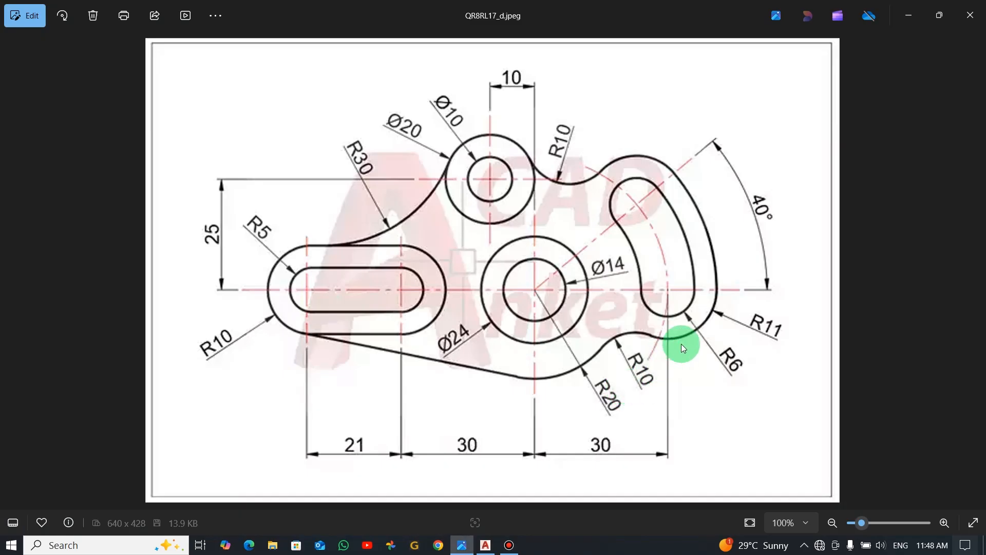
pyautogui.hotkey('alt', 'Tab')
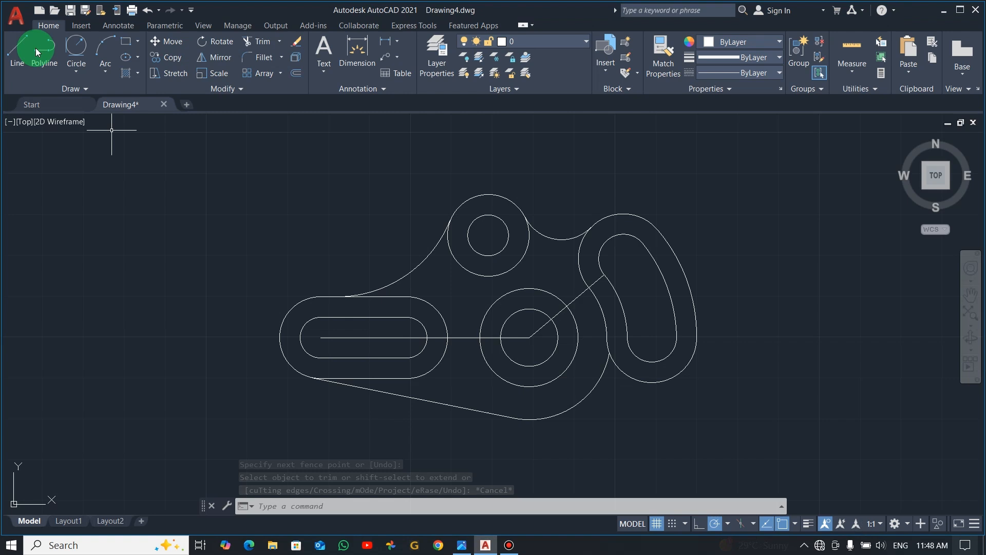
pyautogui.click(75, 46)
pyautogui.click(595, 388)
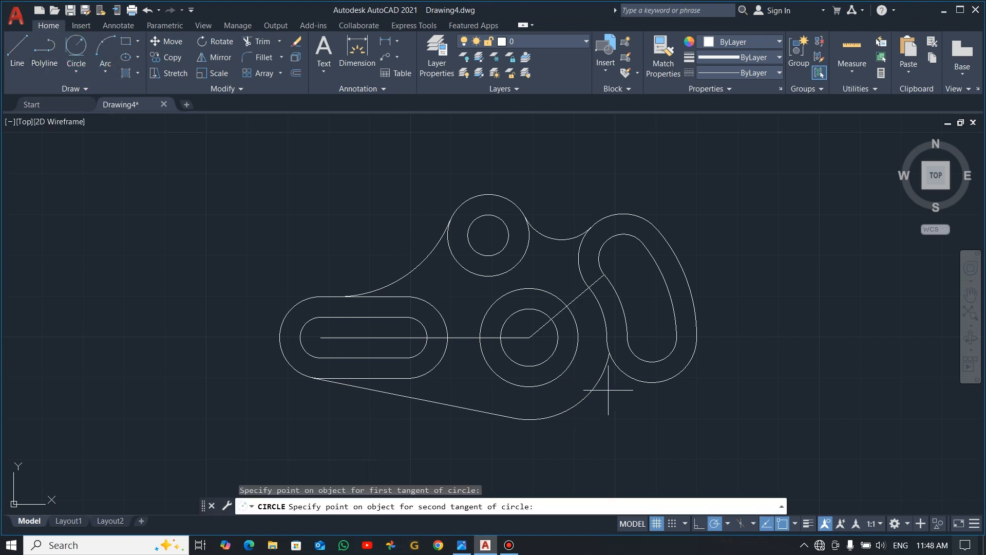
pyautogui.click(662, 386)
pyautogui.press('Return')
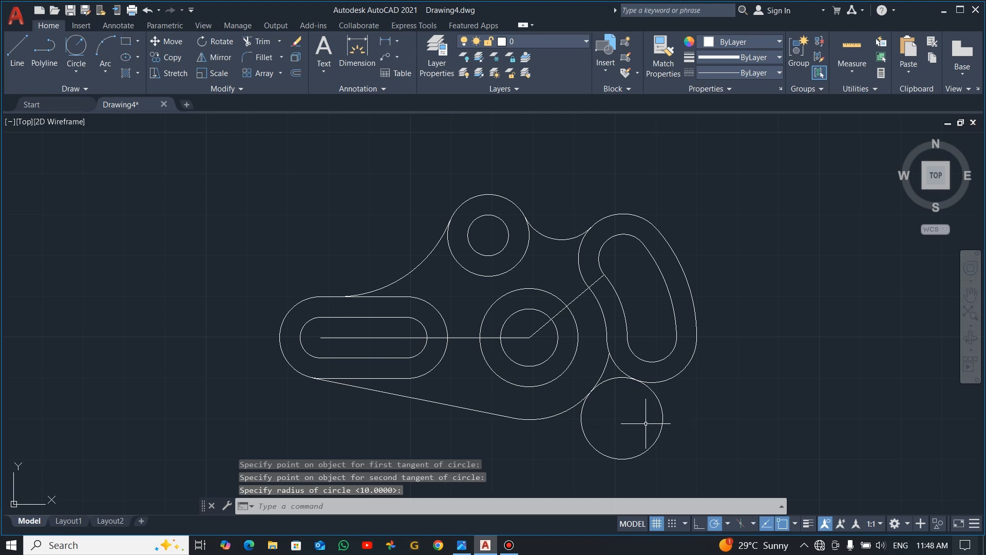
# Trim the lower radius 10 circle to its connecting arc and remove the radius 20 arc's excess near the curved slot
pyautogui.write('tr')
pyautogui.press('Return')
pyautogui.moveTo(654, 412)
pyautogui.mouseDown()
pyautogui.moveTo(686, 403)
pyautogui.moveTo(633, 421)
pyautogui.mouseUp()
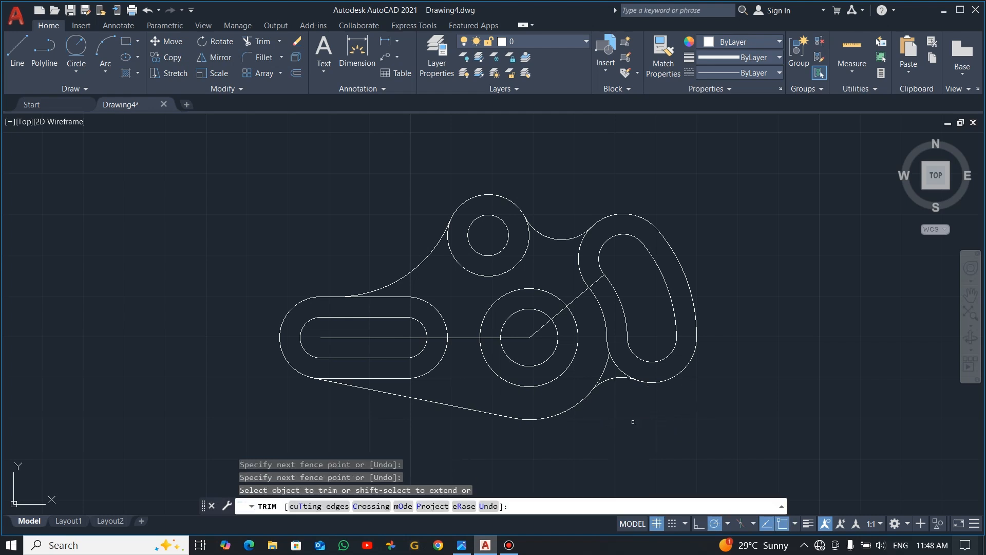
pyautogui.click(605, 371)
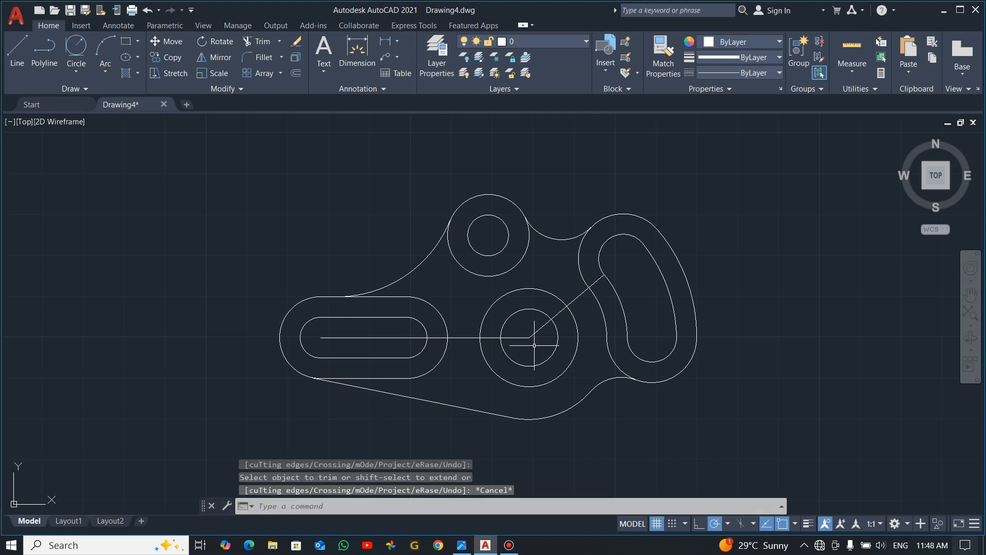
# Stretch the angled construction line's outer end past the upper end of the curved slot
pyautogui.press('Escape')
pyautogui.scroll(2, 549, 333)
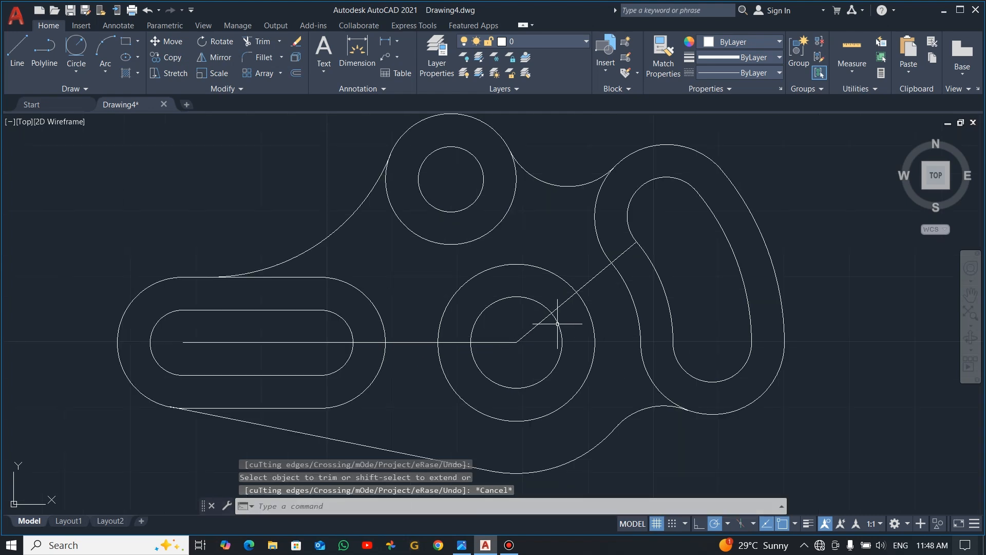
pyautogui.click(583, 287)
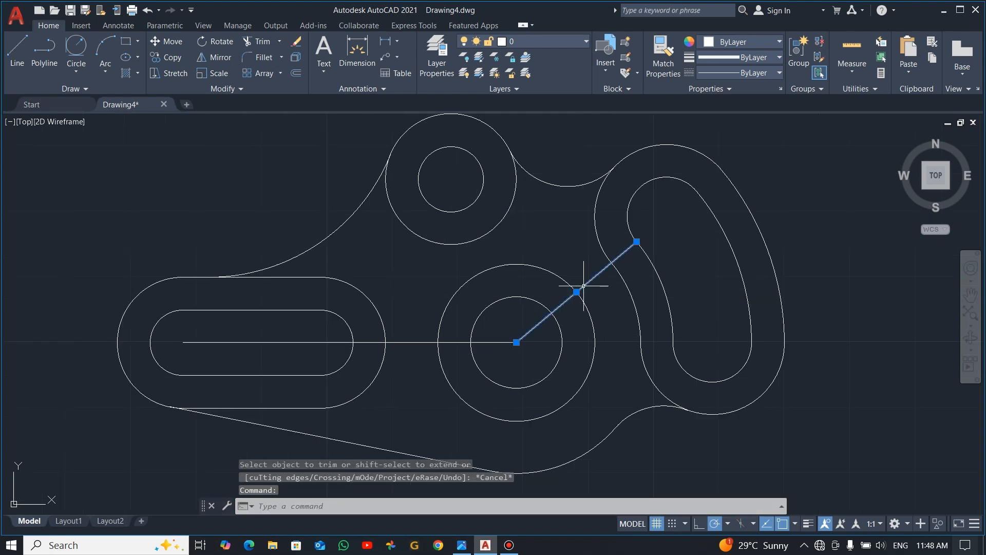
pyautogui.click(637, 241)
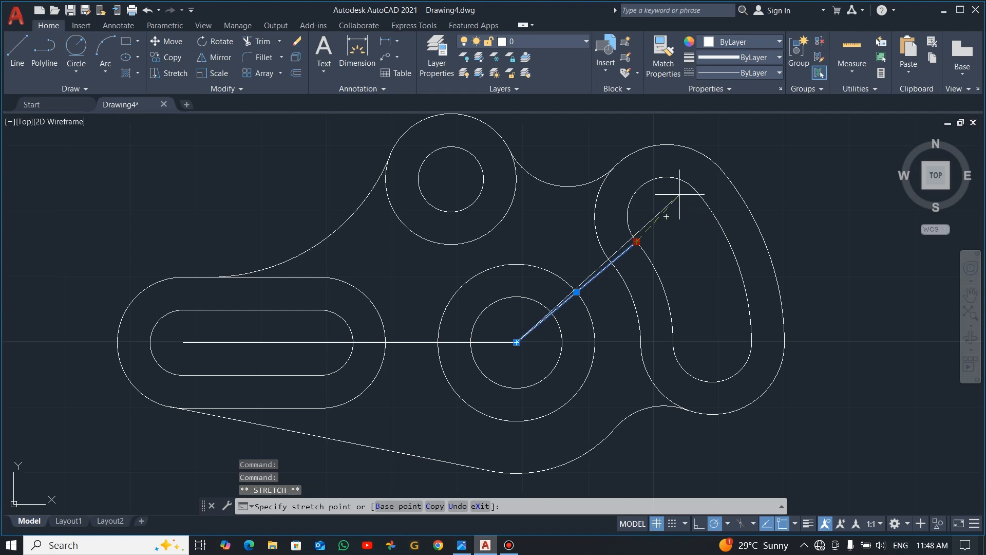
pyautogui.click(704, 183)
pyautogui.press('Escape')
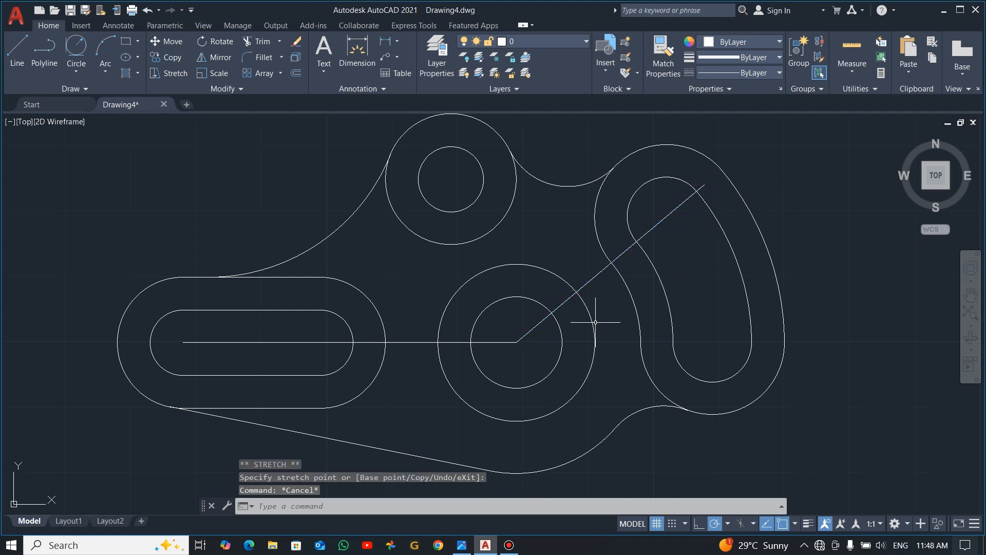
# Erase the angled construction line and the horizontal construction line running from the straight slot to the central circles
pyautogui.click(663, 220)
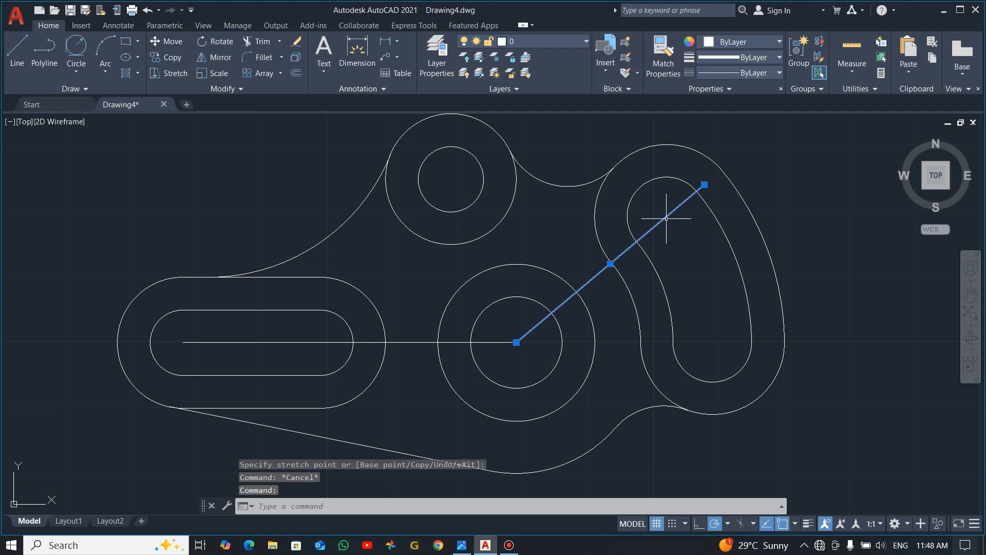
pyautogui.press('Delete')
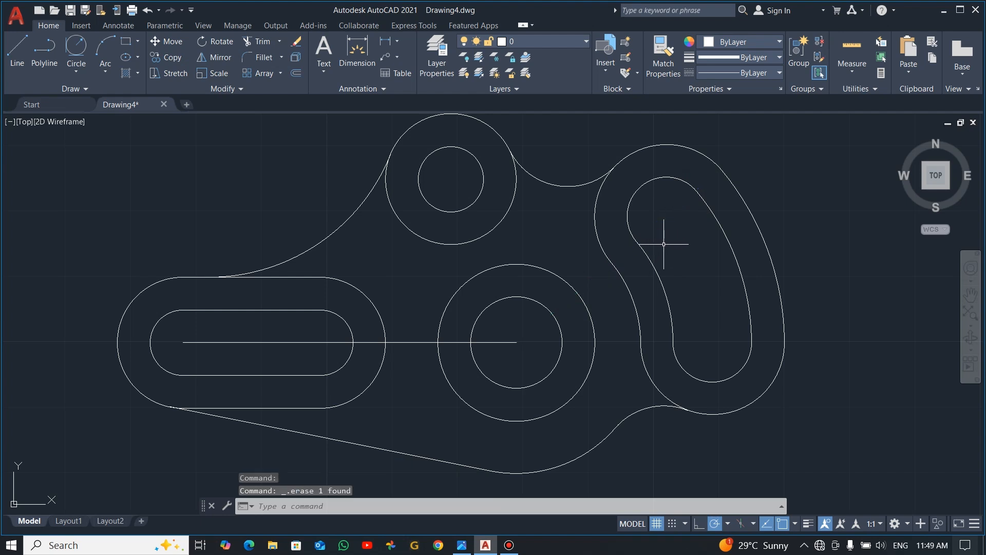
pyautogui.click(429, 342)
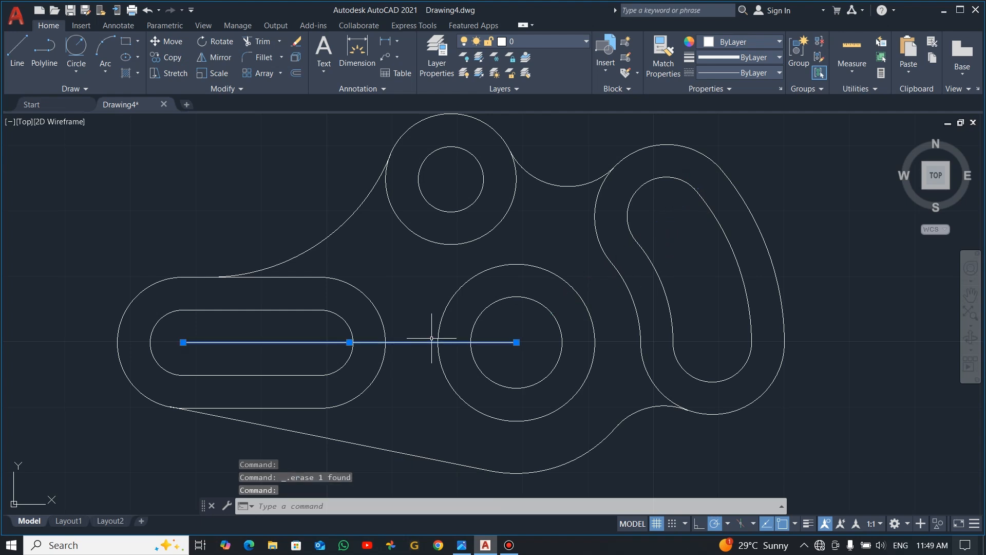
pyautogui.press('Delete')
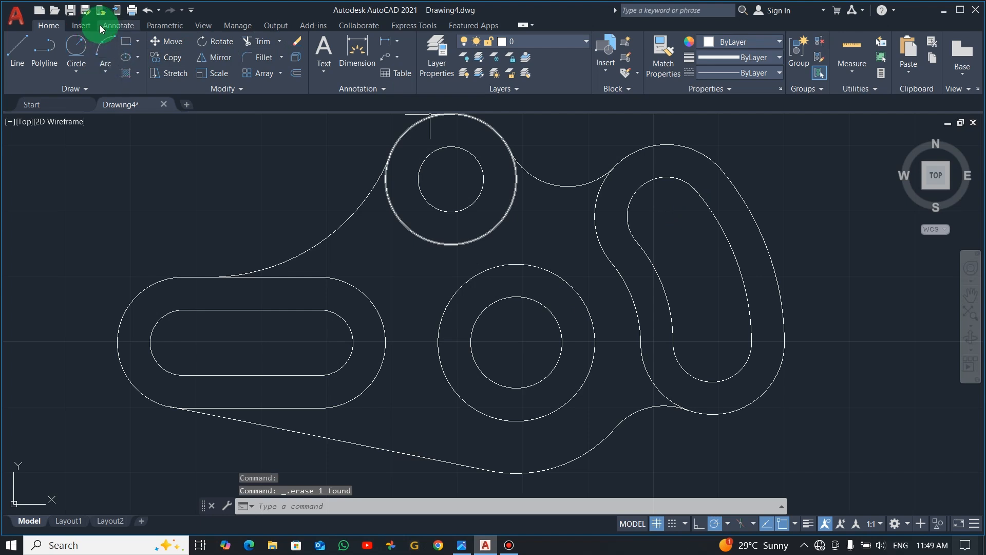
# Add a centerline between the two straight edges of the inner straight slot
pyautogui.click(116, 25)
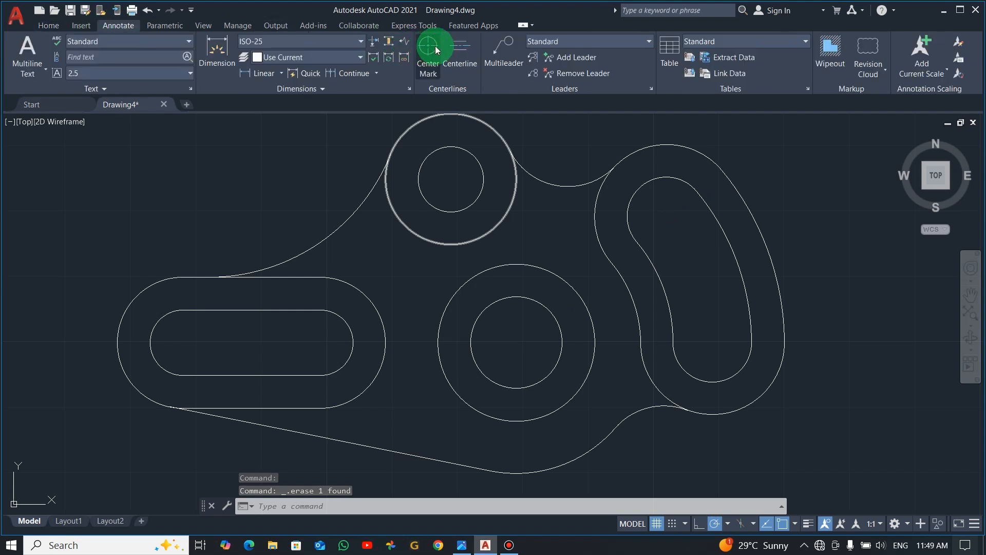
pyautogui.click(469, 45)
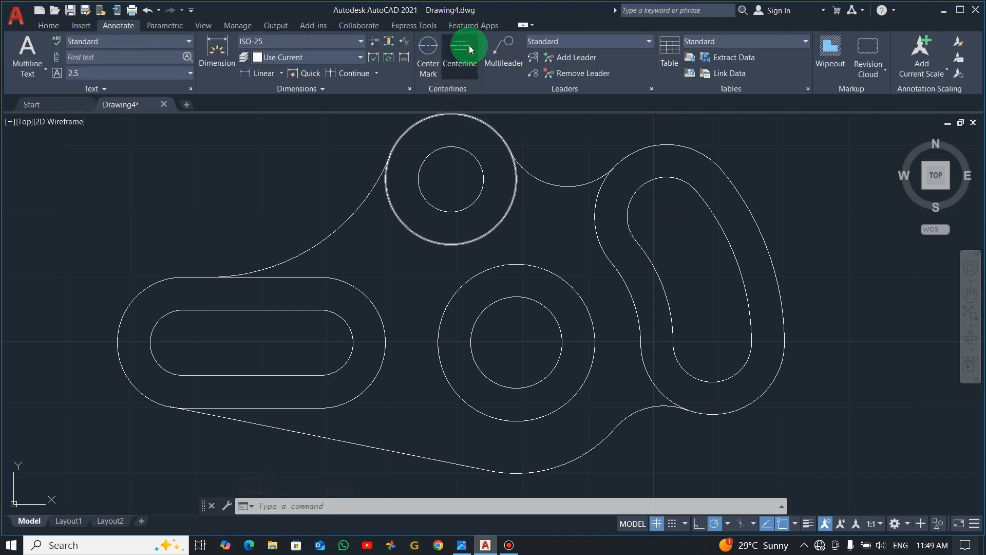
pyautogui.click(205, 310)
pyautogui.click(215, 375)
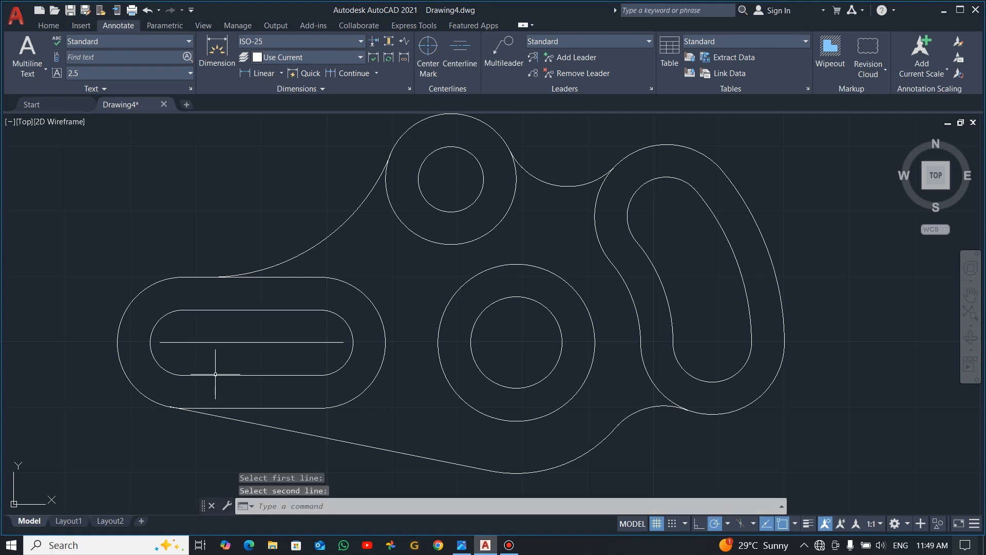
# Extend the straight slot's centerline horizontally at both ends beyond the plate's outline
pyautogui.click(320, 342)
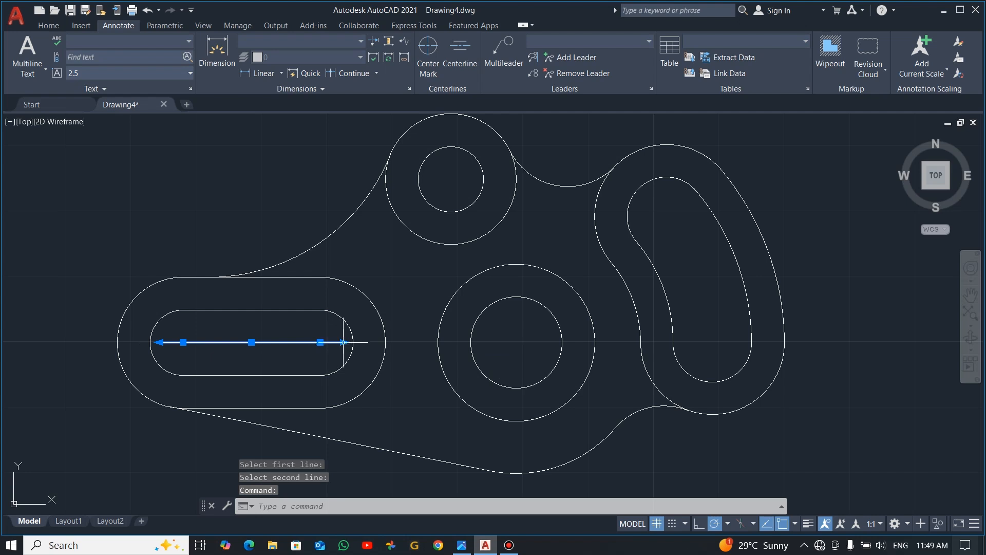
pyautogui.click(345, 342)
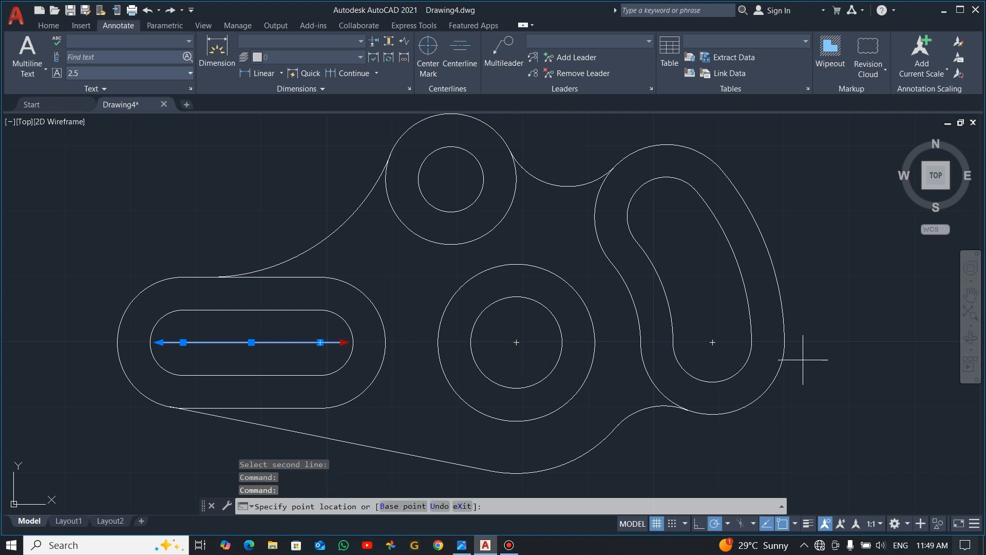
pyautogui.click(834, 342)
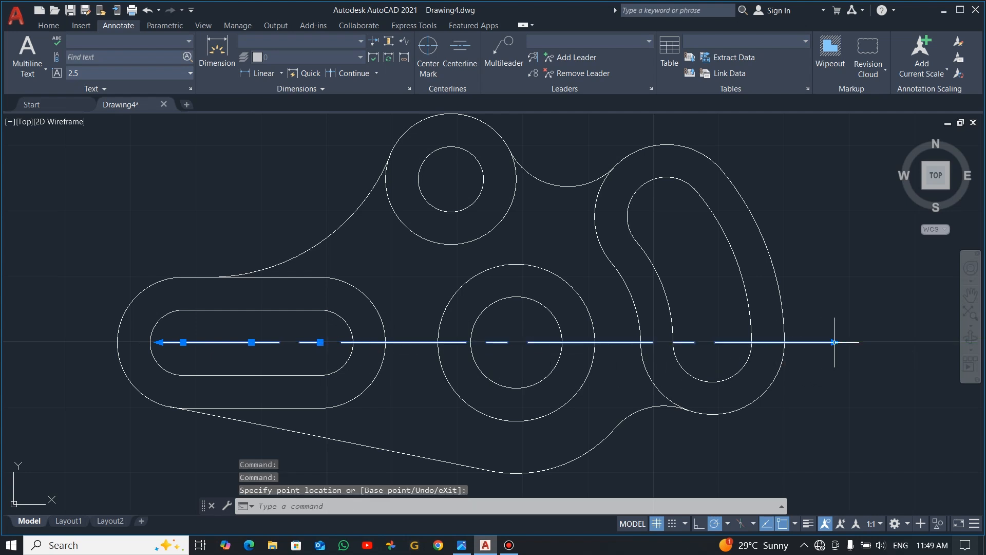
pyautogui.press('Escape')
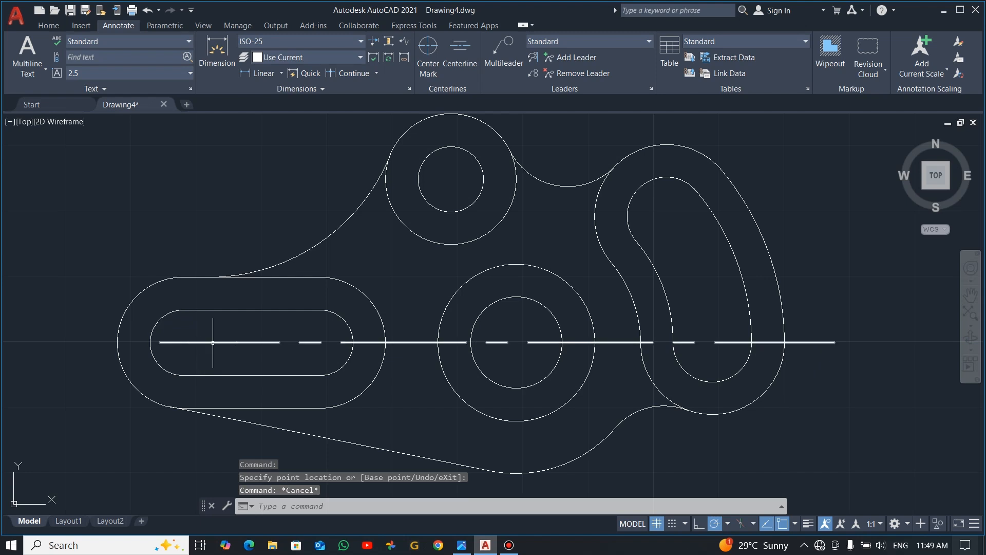
pyautogui.click(158, 342)
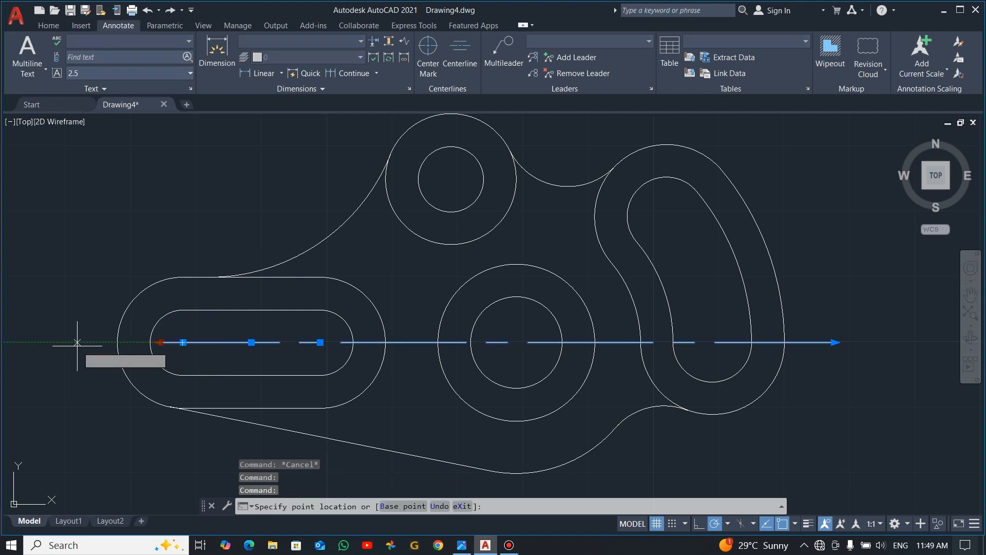
pyautogui.press('Escape')
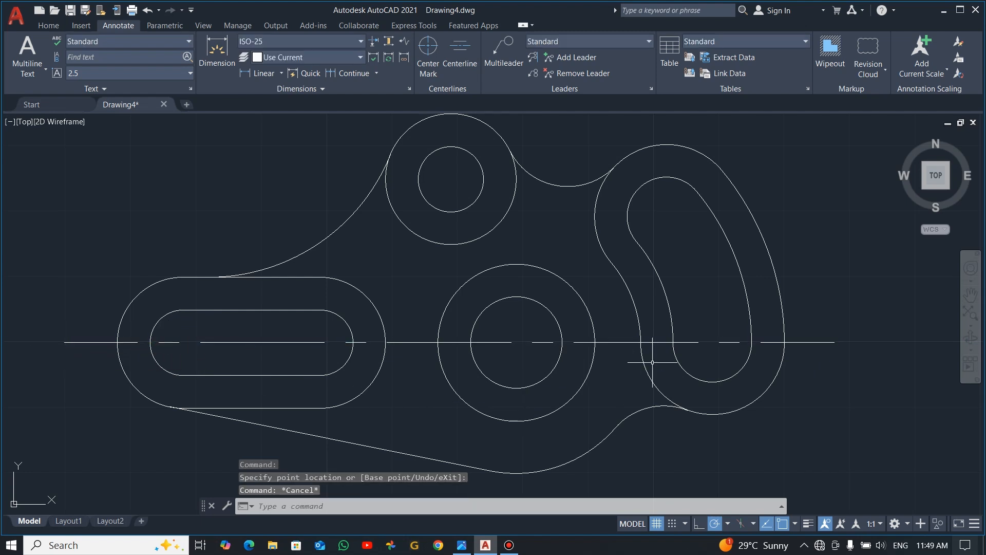
# Add center marks to the inner straight slot's left arc, the upper small circle, the central outer circle and the inner curved slot's lower arc
pyautogui.click(429, 51)
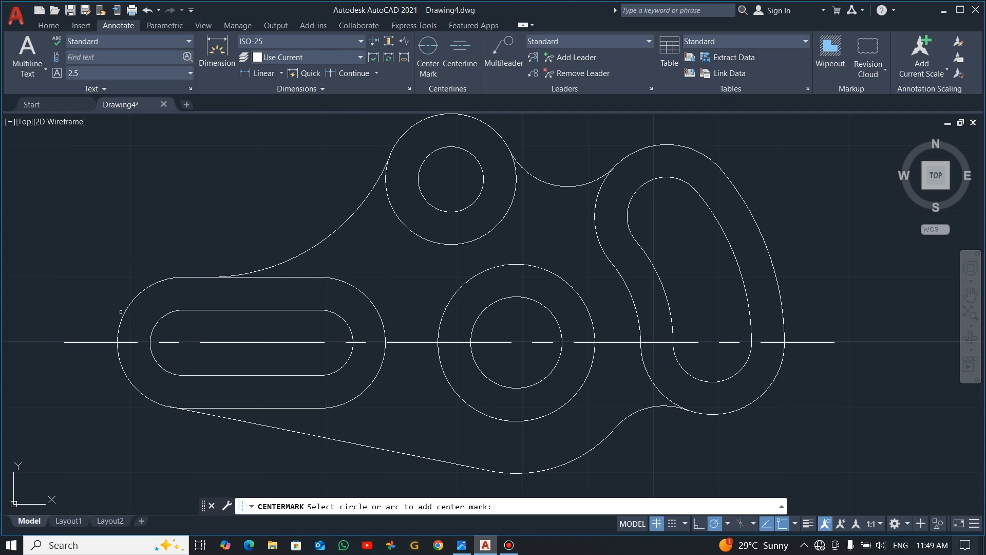
pyautogui.click(172, 310)
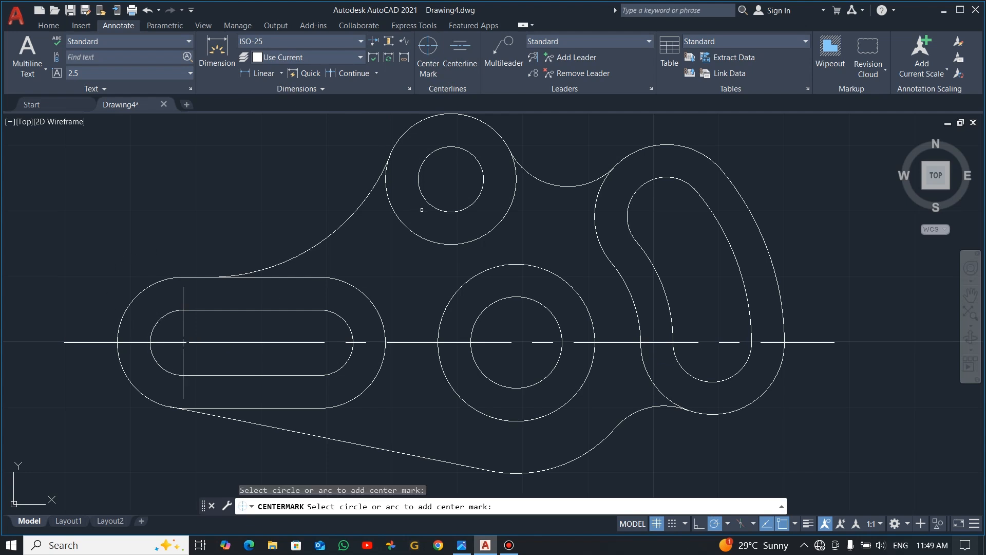
pyautogui.click(473, 203)
pyautogui.click(471, 401)
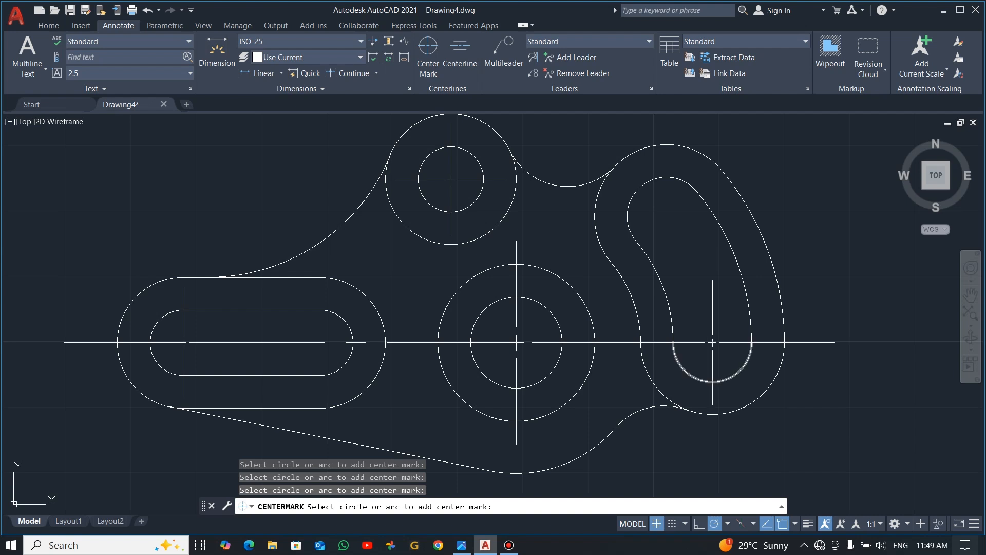
pyautogui.press('Escape')
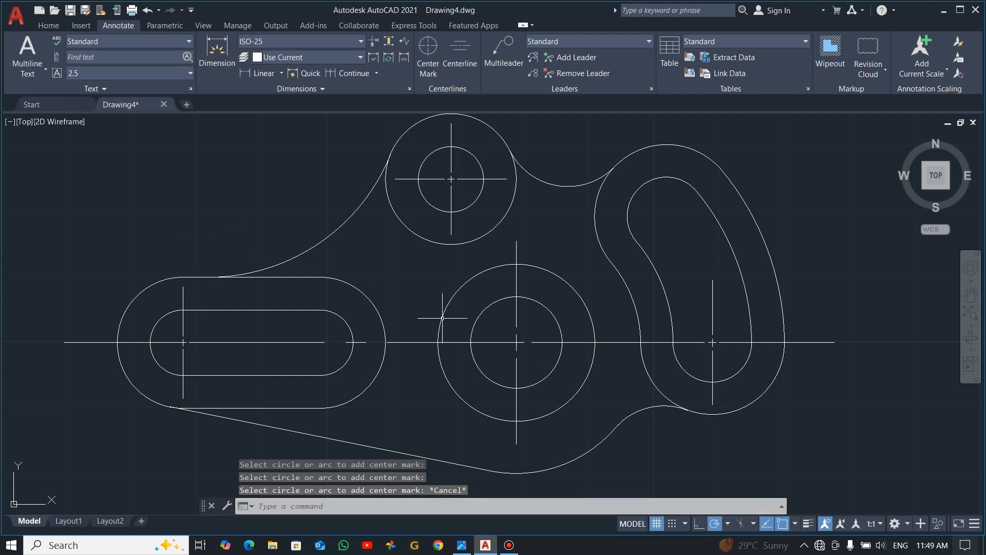
# Turn on the lineweight display for the drawing
pyautogui.click(184, 296)
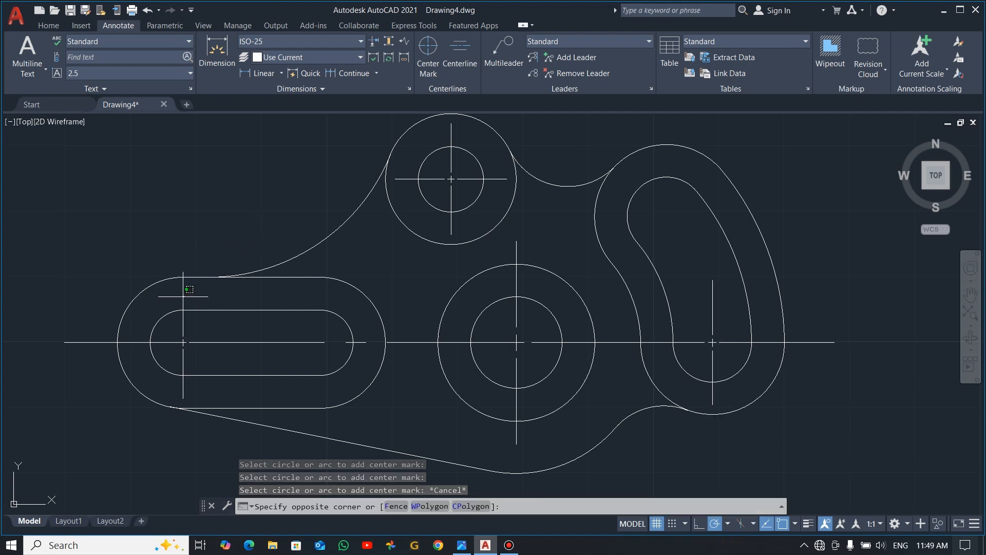
pyautogui.press('Escape')
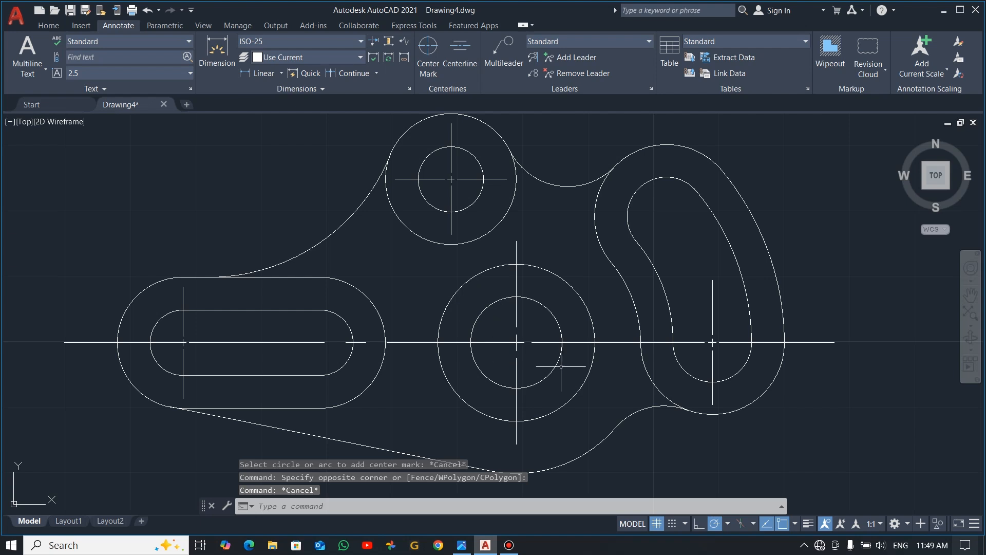
pyautogui.click(808, 523)
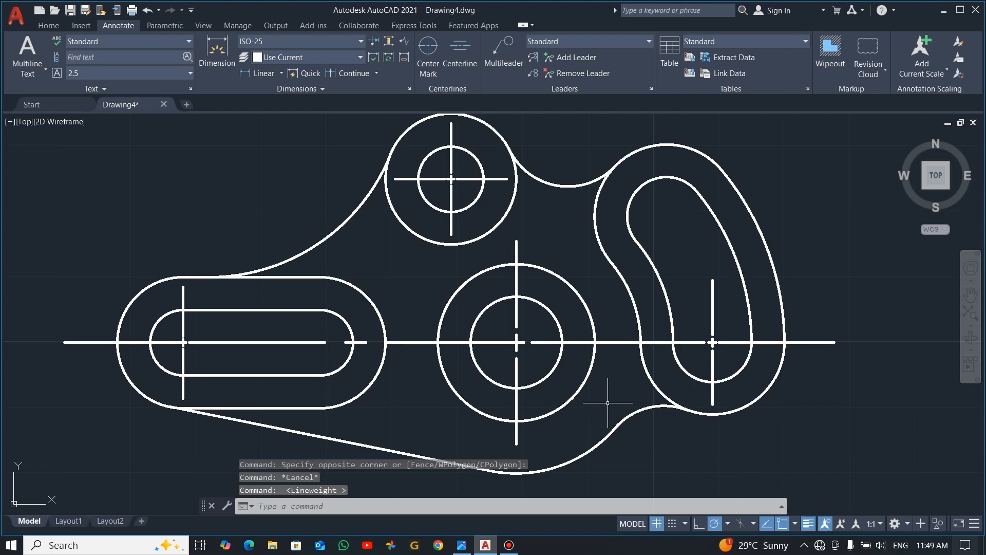
pyautogui.press('Escape')
# Set the lineweight of the four center marks and the long horizontal centerline to 0.25 mm
pyautogui.click(183, 306)
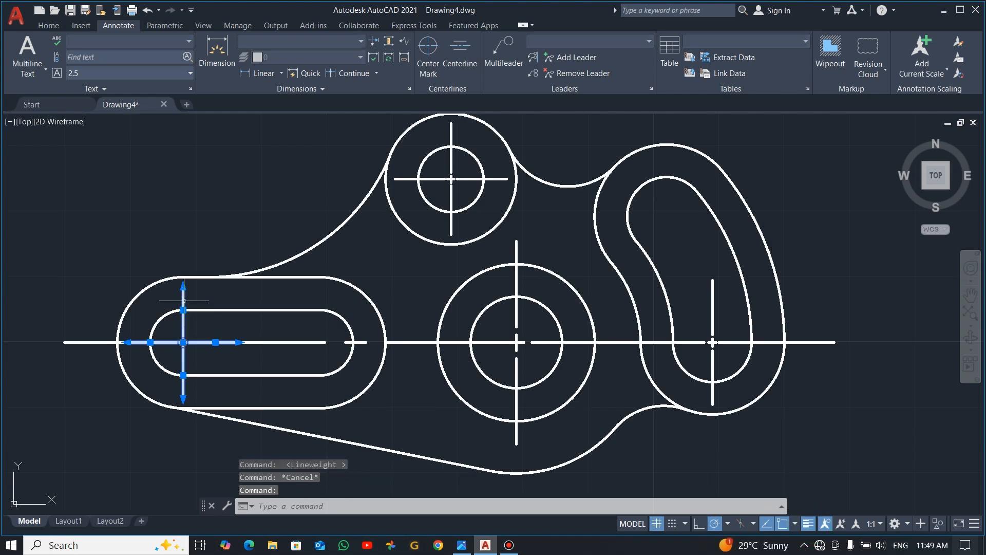
pyautogui.click(522, 247)
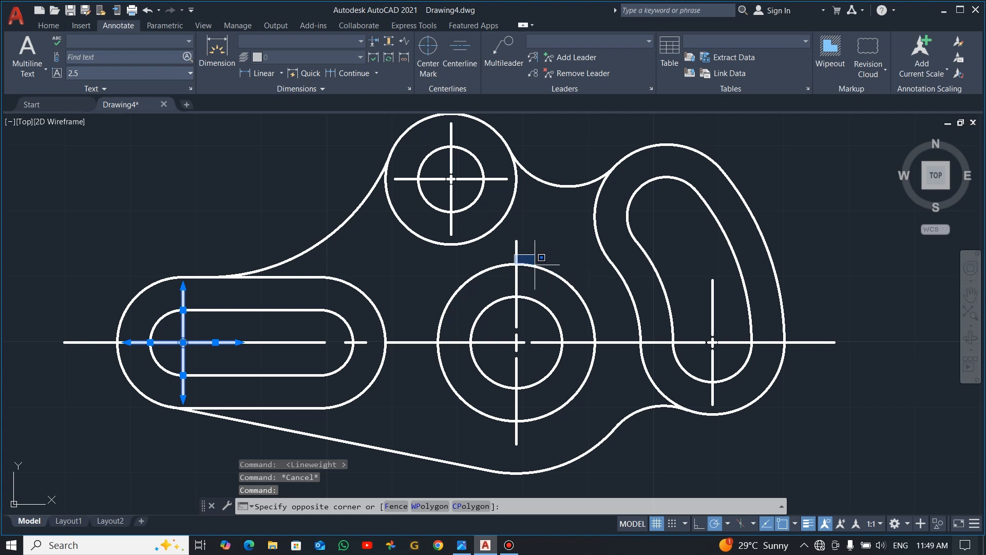
pyautogui.click(516, 248)
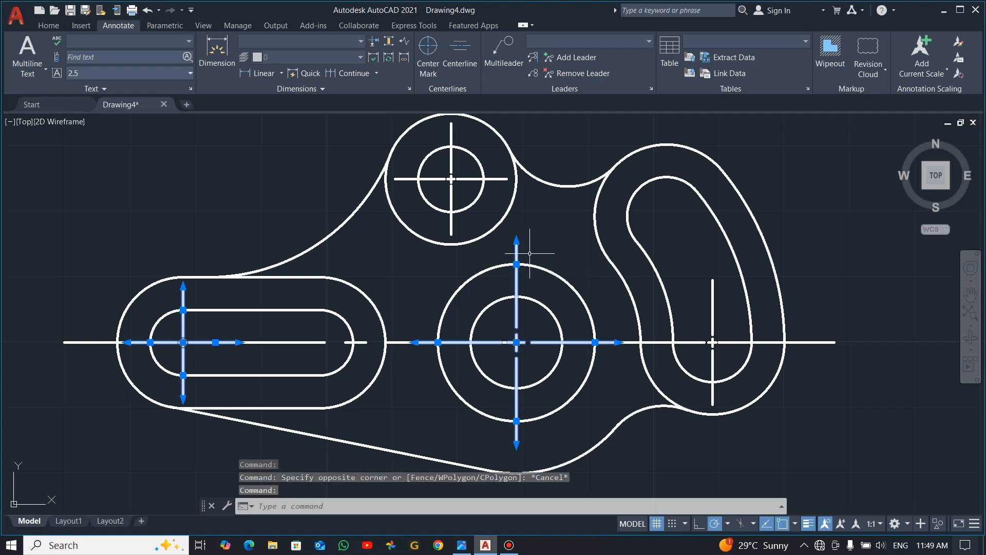
pyautogui.click(688, 343)
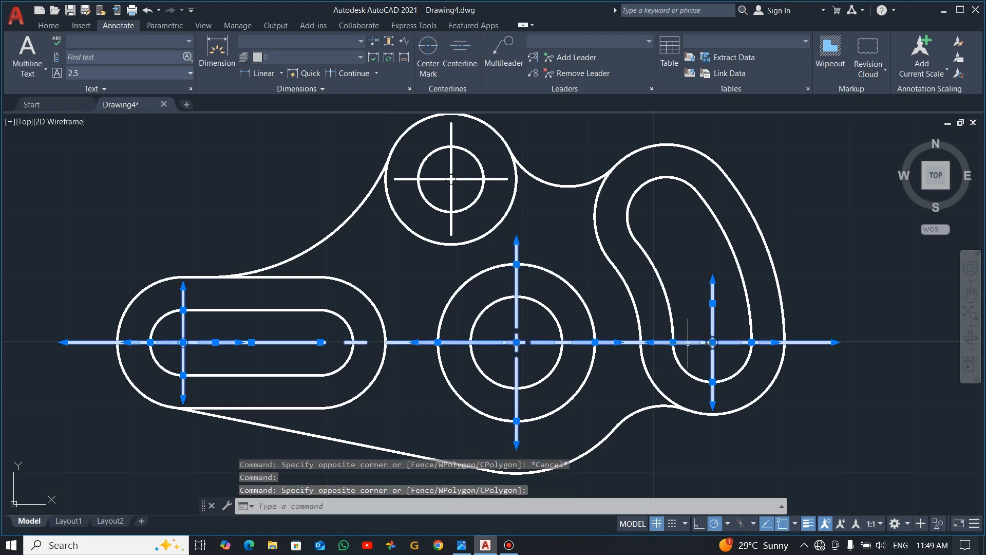
pyautogui.click(451, 194)
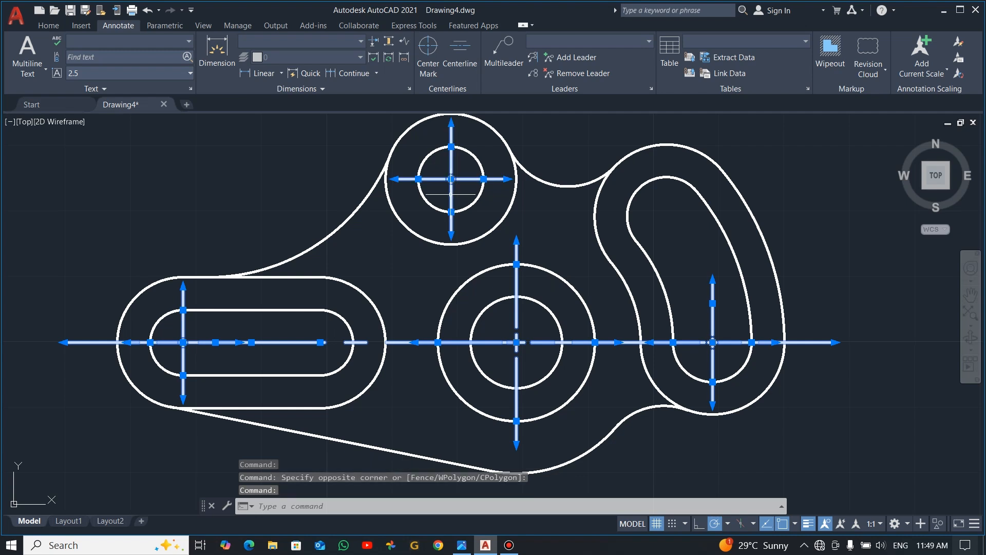
pyautogui.rightClick(450, 194)
pyautogui.click(488, 442)
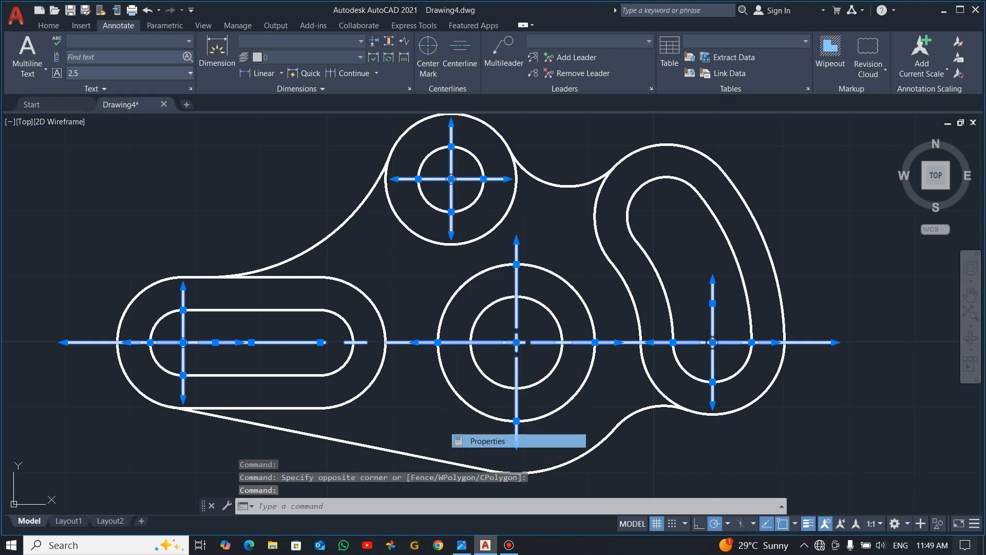
pyautogui.click(172, 149)
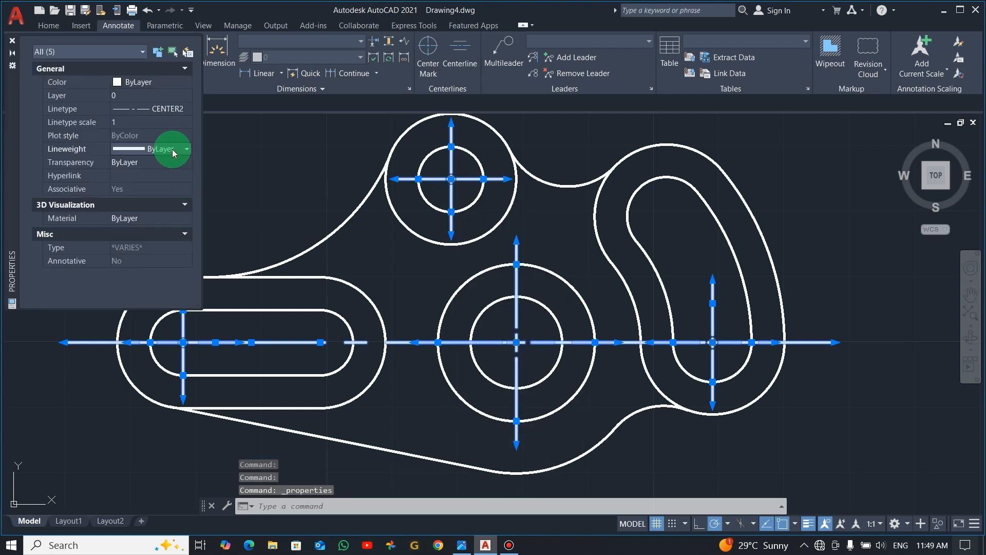
pyautogui.click(187, 149)
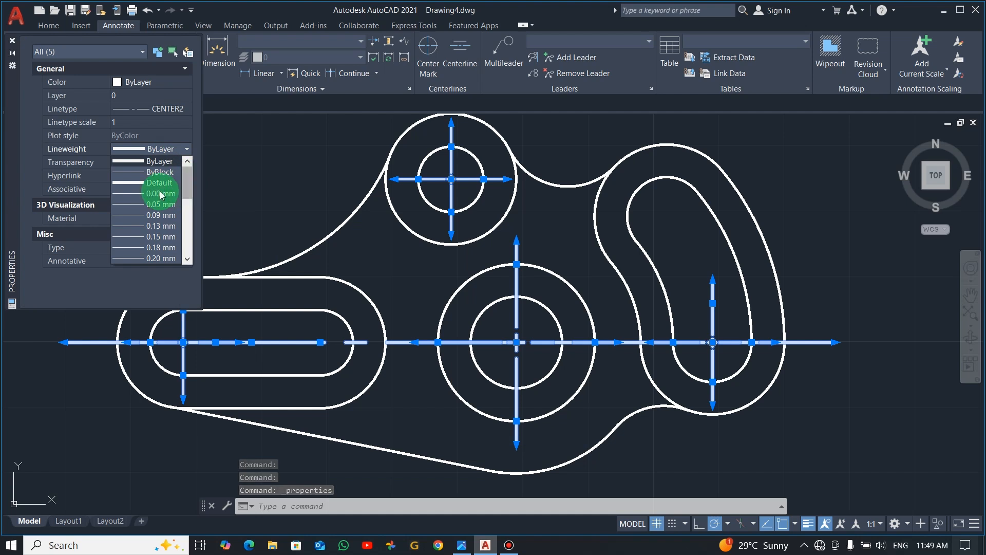
pyautogui.scroll(6, 167, 206)
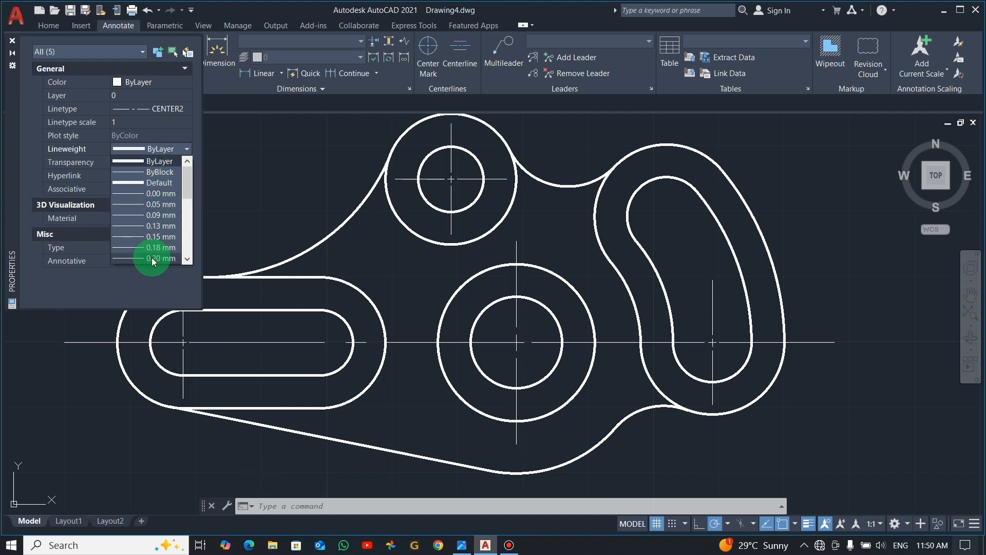
pyautogui.scroll(-3, 160, 205)
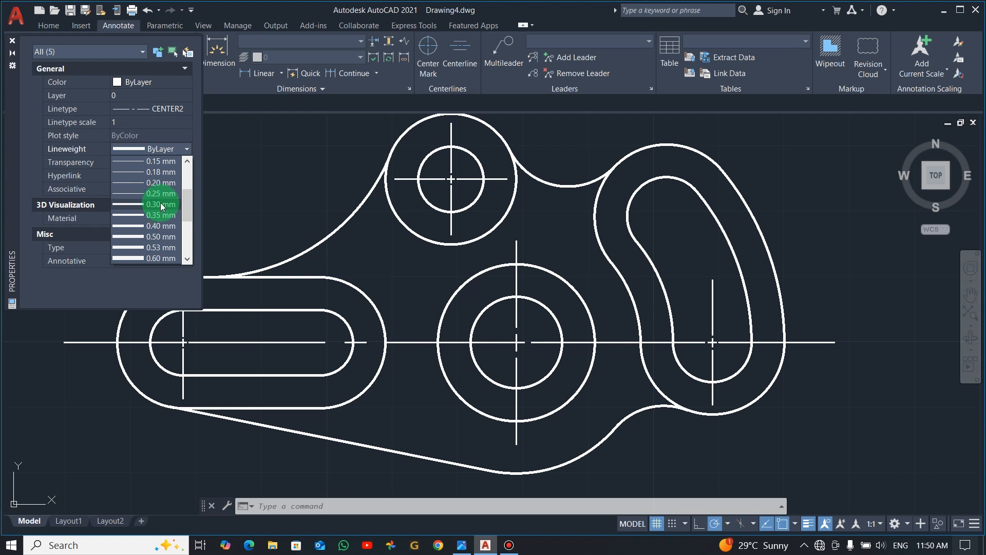
pyautogui.click(159, 193)
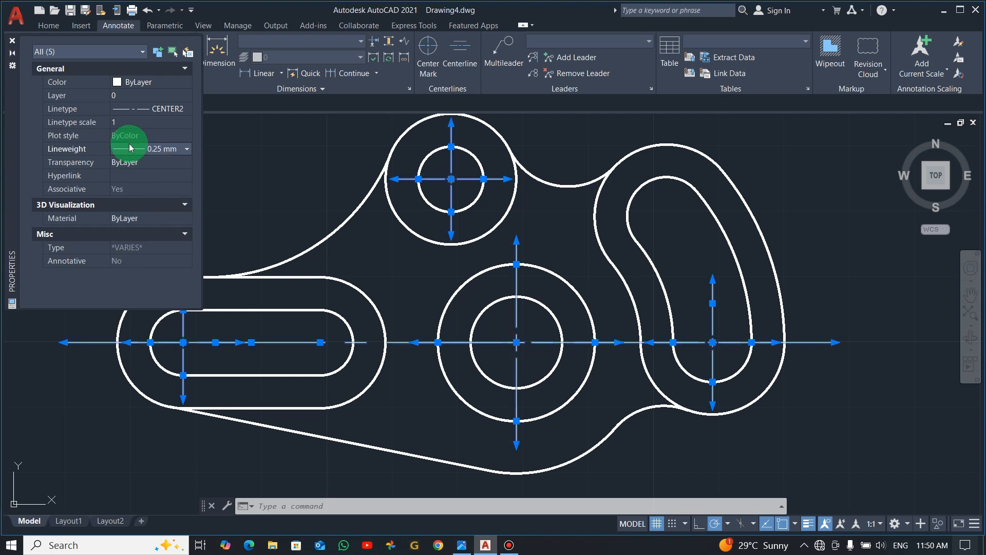
# Set the color of the four center marks and the long horizontal centerline to Yellow
pyautogui.click(123, 84)
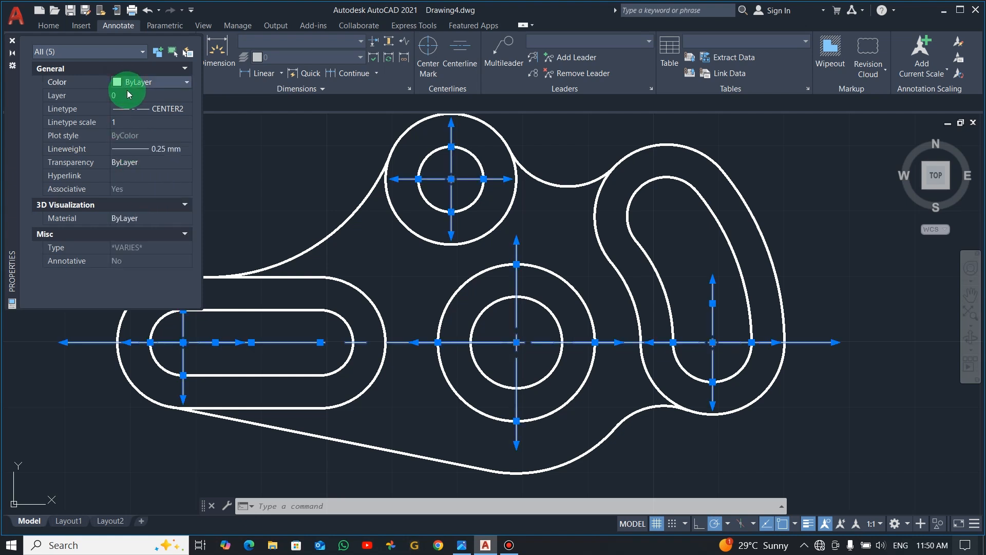
pyautogui.click(129, 85)
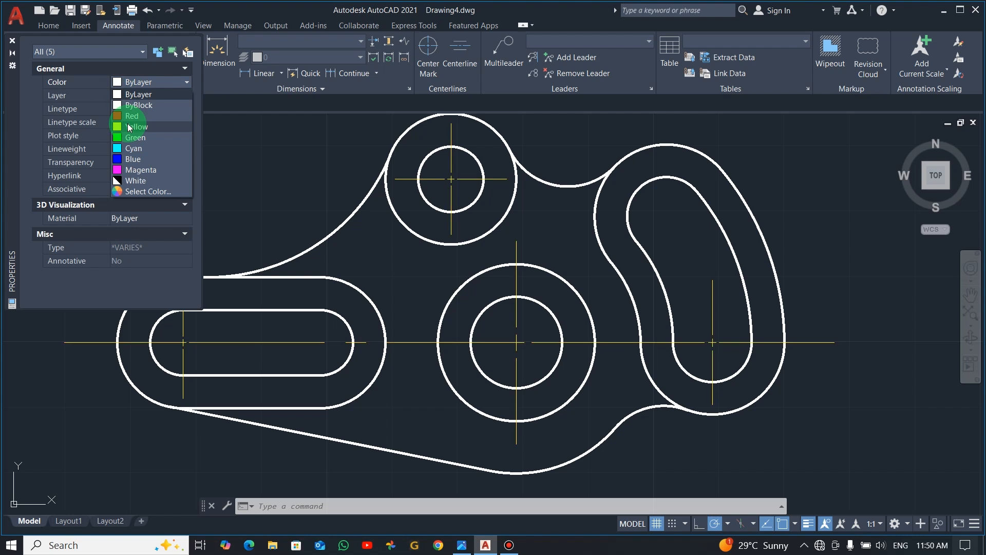
pyautogui.click(129, 128)
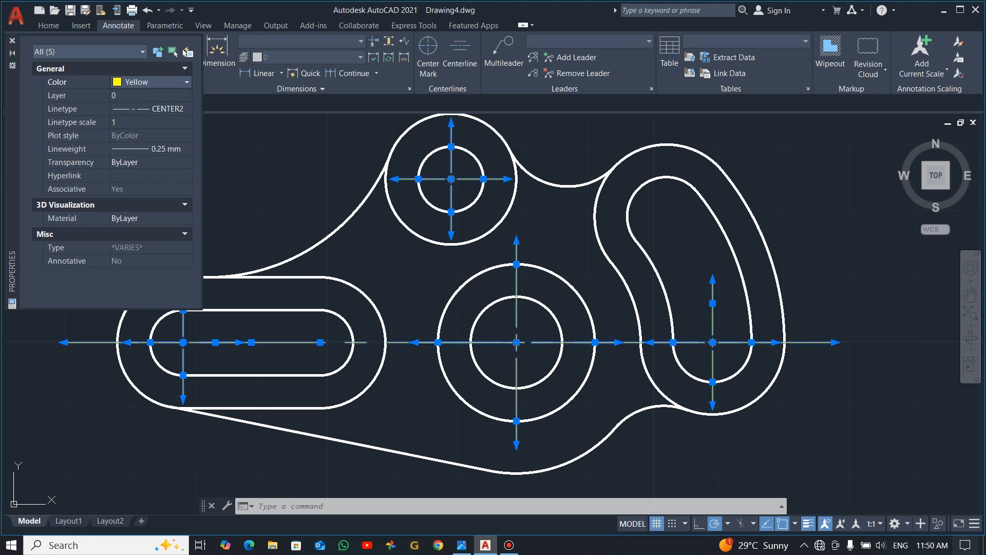
pyautogui.click(13, 41)
pyautogui.press('Escape')
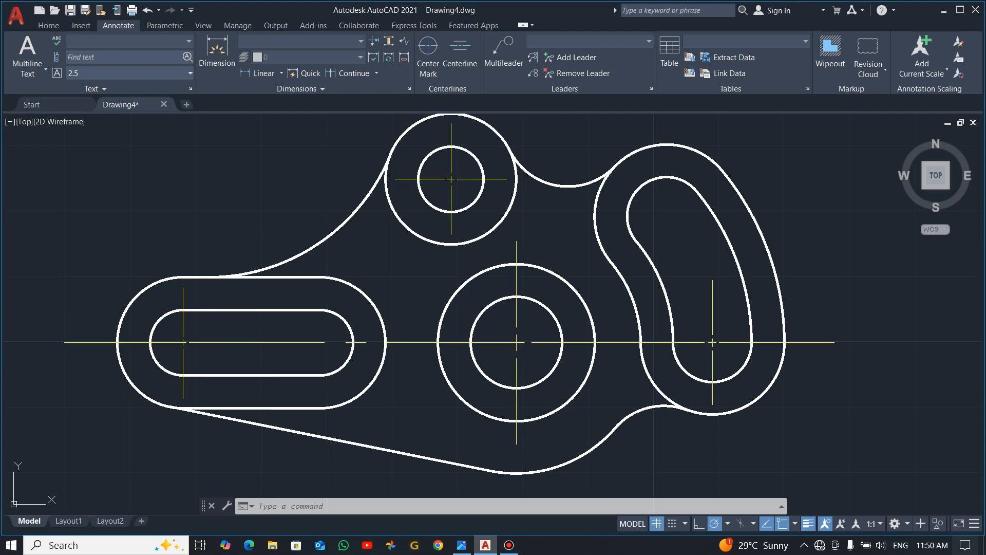
# Create a new layer named DIM
pyautogui.scroll(-4, 464, 263)
pyautogui.scroll(2, 437, 249)
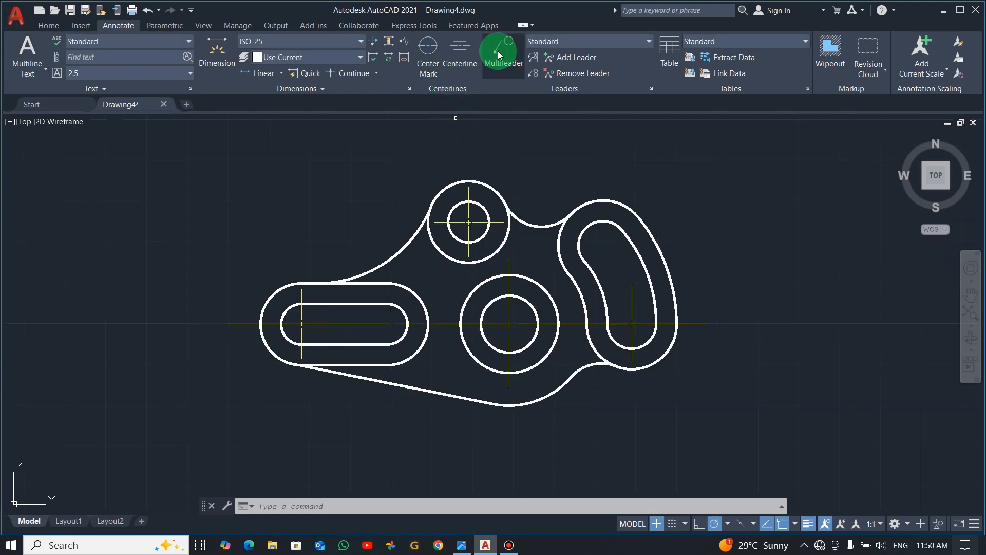
pyautogui.click(48, 25)
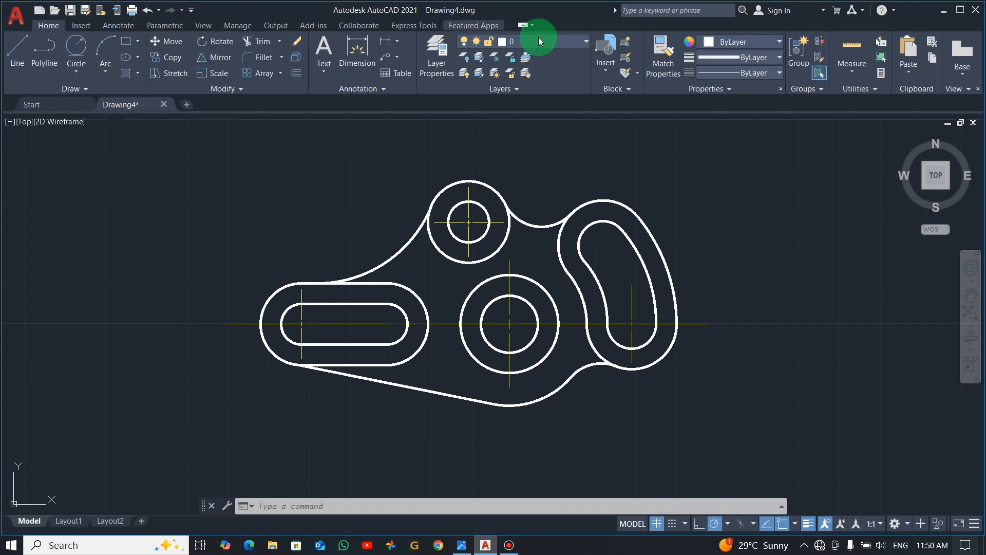
pyautogui.click(440, 54)
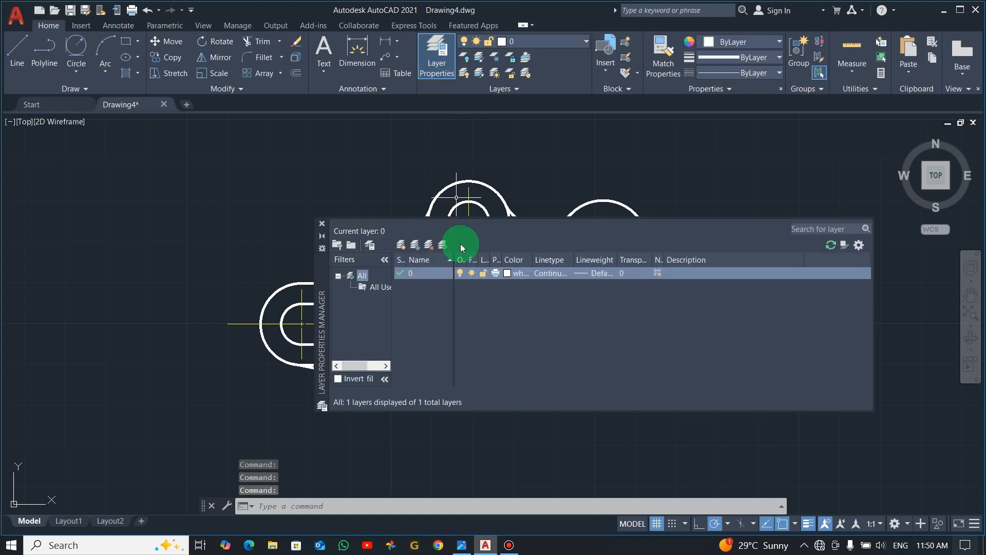
pyautogui.click(401, 246)
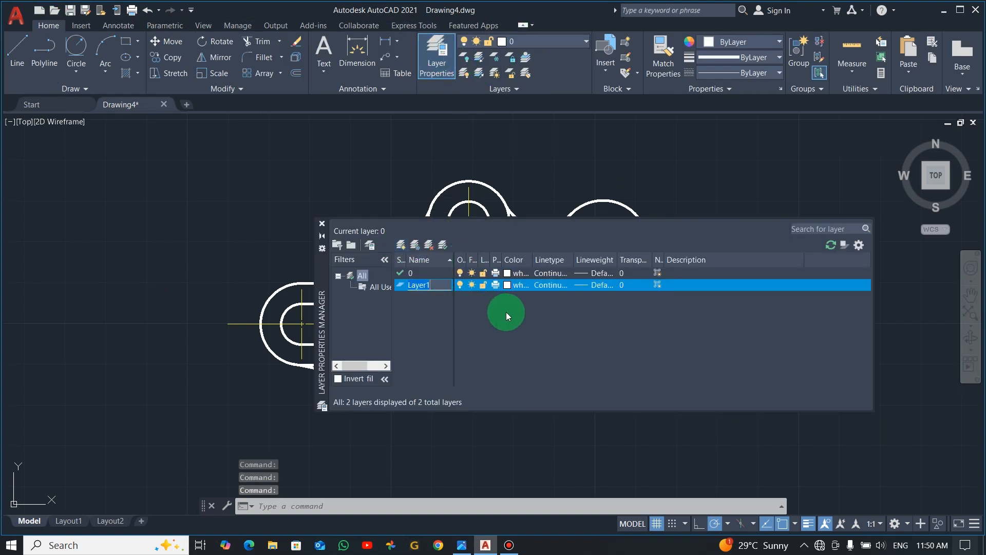
pyautogui.write('DIM')
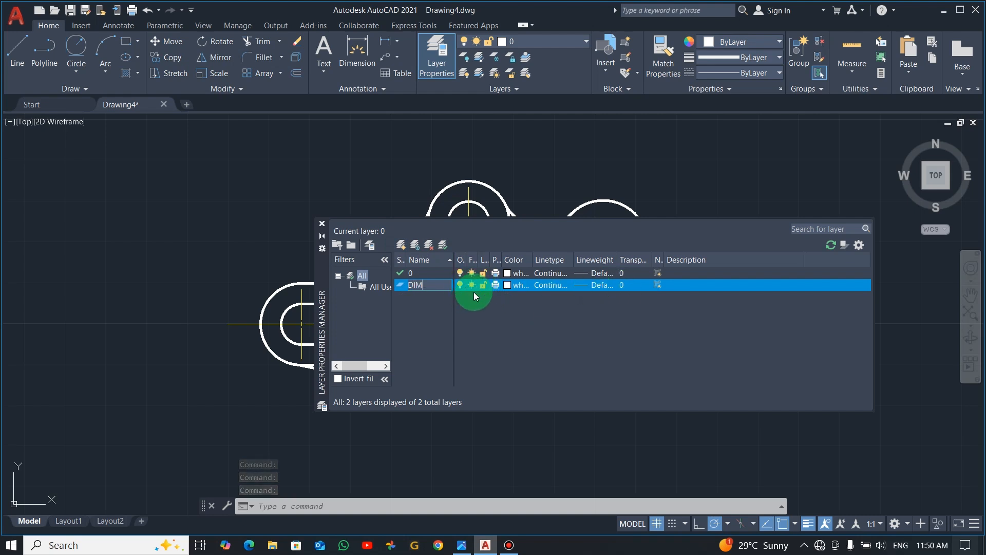
# Set the DIM layer's color to index 20 and make DIM the current layer
pyautogui.click(508, 285)
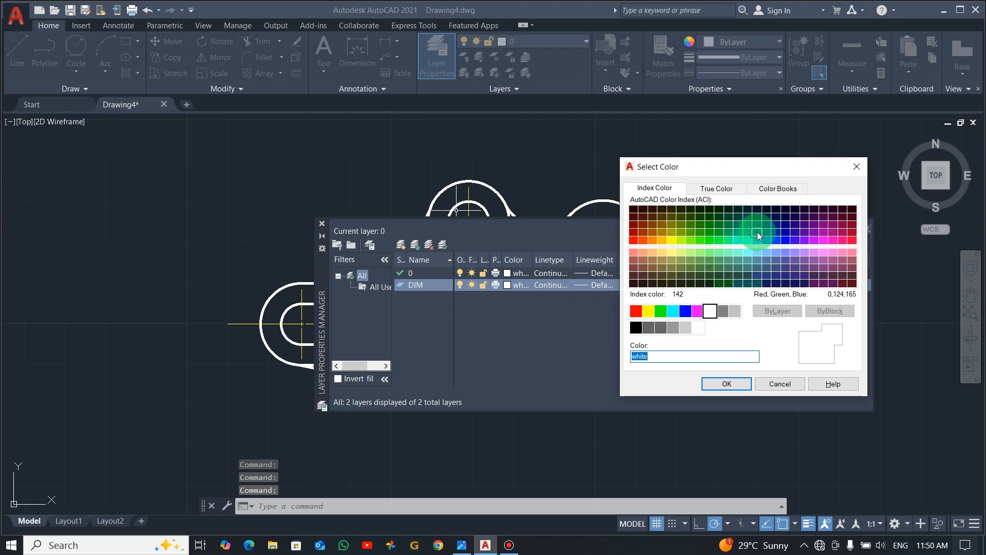
pyautogui.click(833, 241)
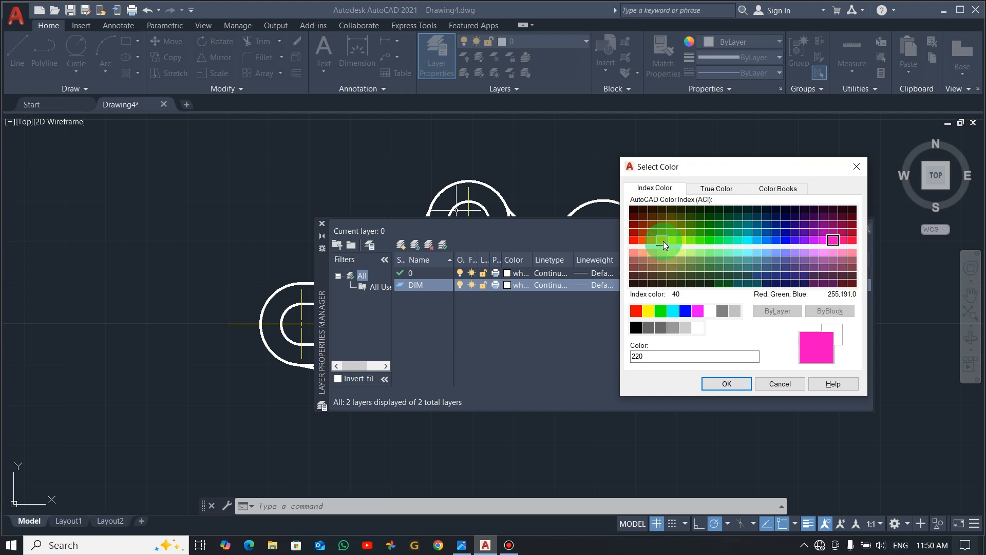
pyautogui.click(646, 240)
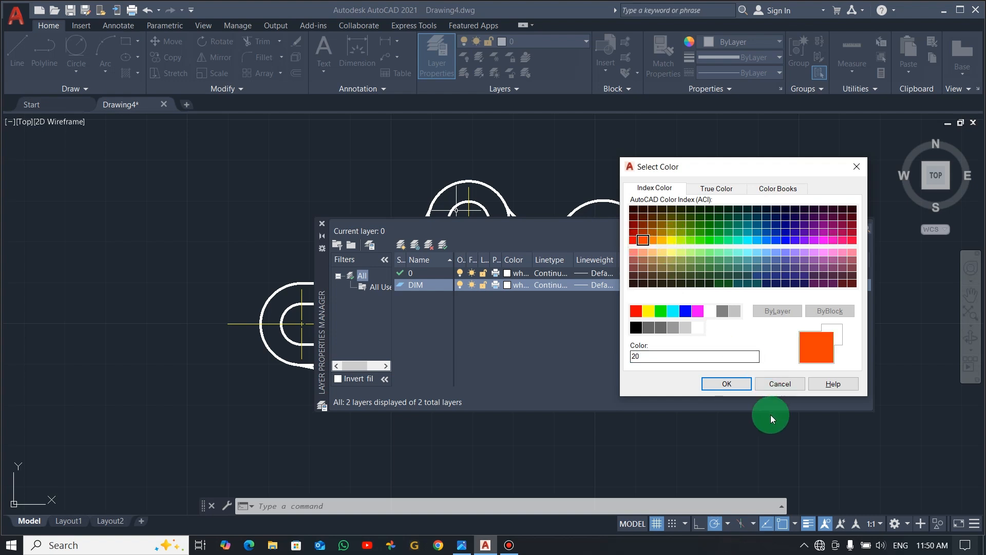
pyautogui.click(744, 385)
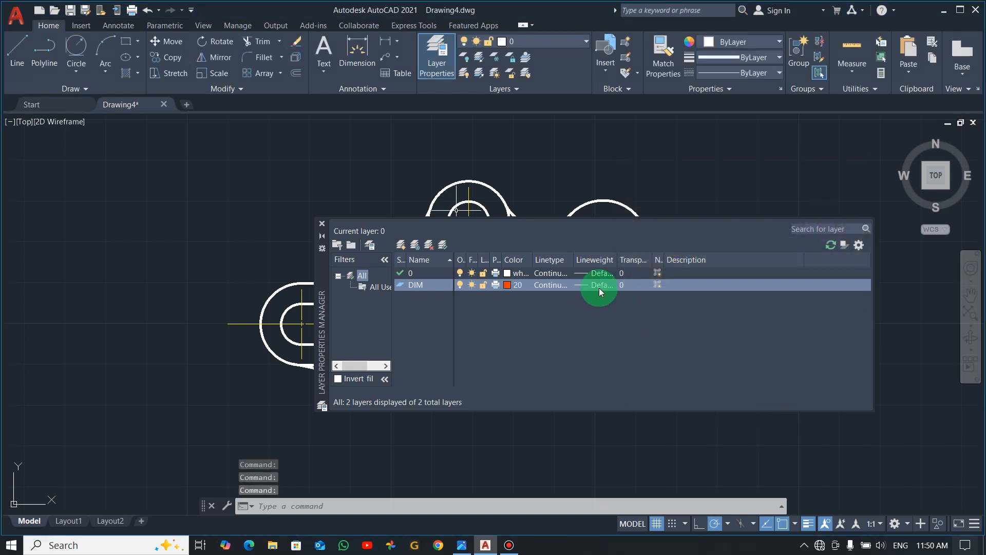
pyautogui.click(322, 226)
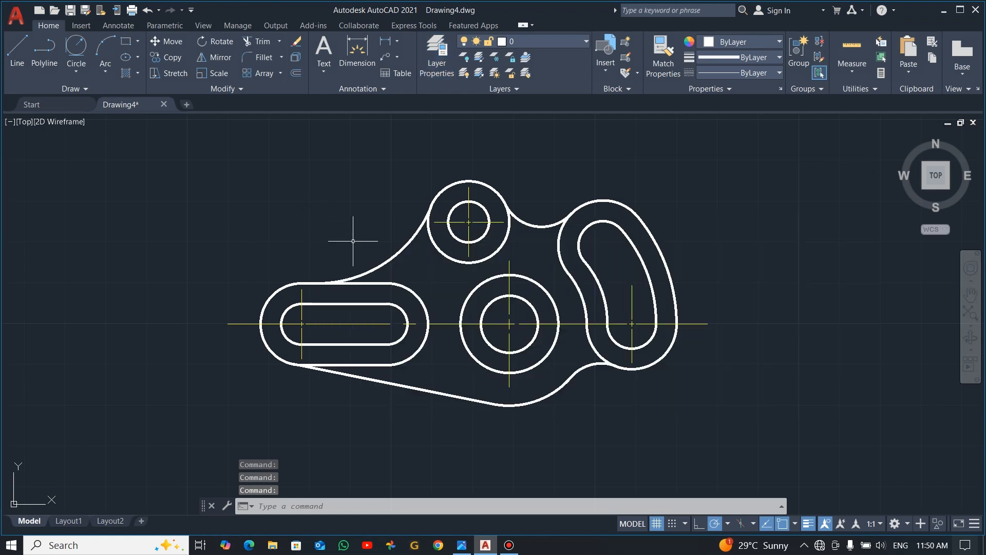
pyautogui.click(559, 44)
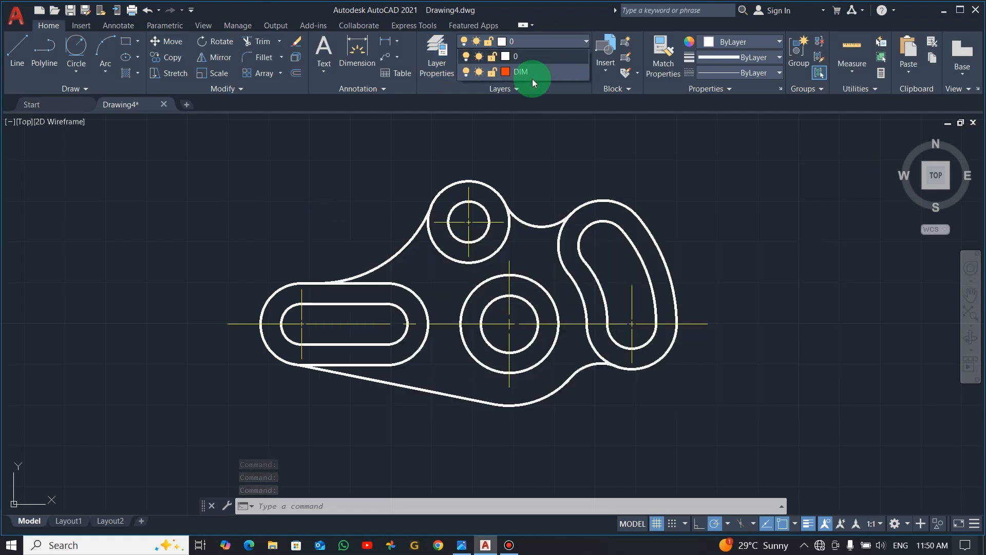
pyautogui.click(534, 72)
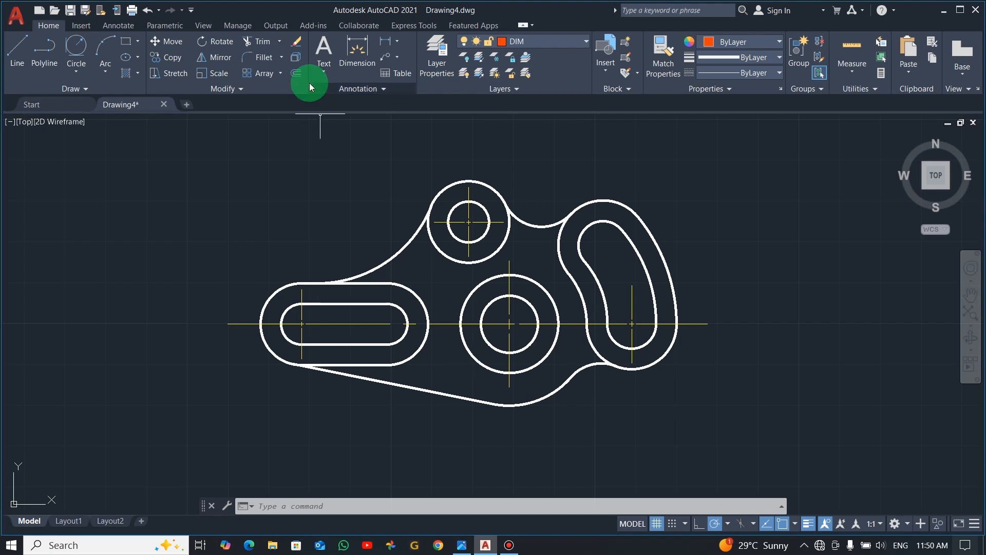
# Add a horizontal linear dimension between the straight slot's two arc centers, placed below the plate
pyautogui.click(384, 41)
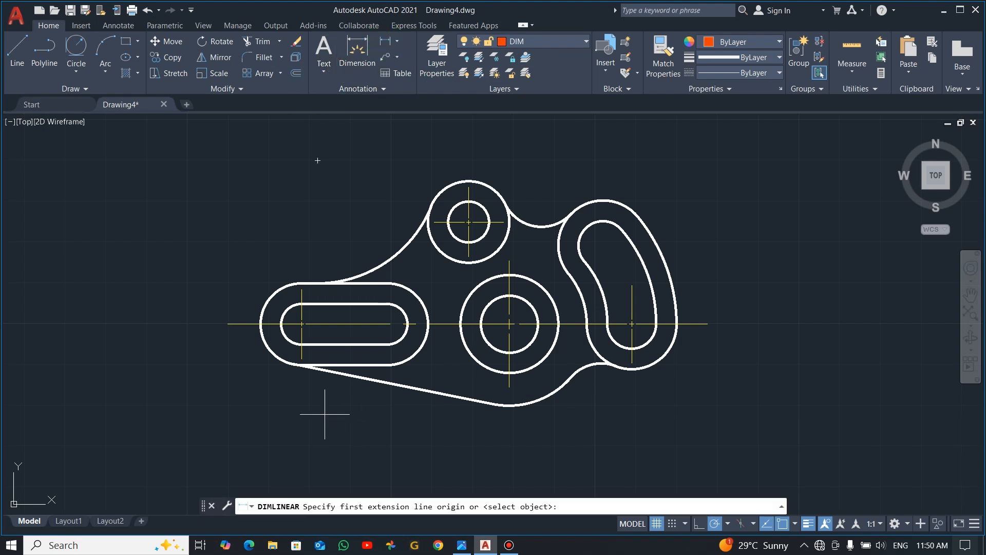
pyautogui.click(302, 324)
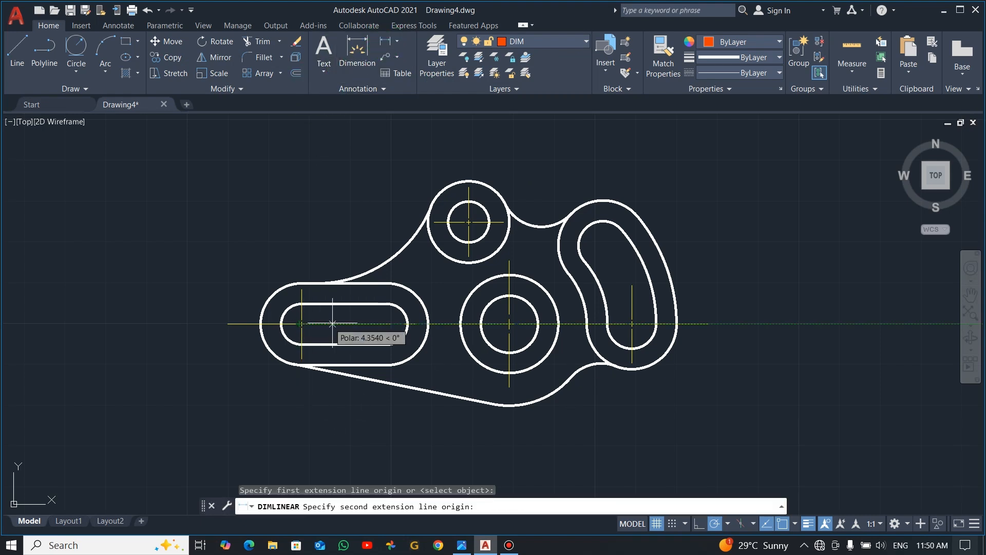
pyautogui.click(386, 323)
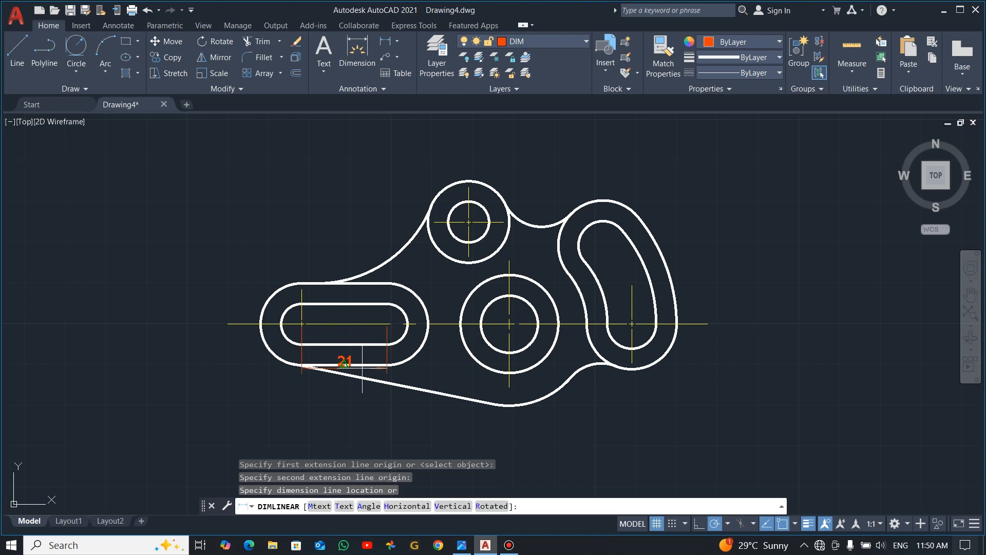
pyautogui.click(346, 432)
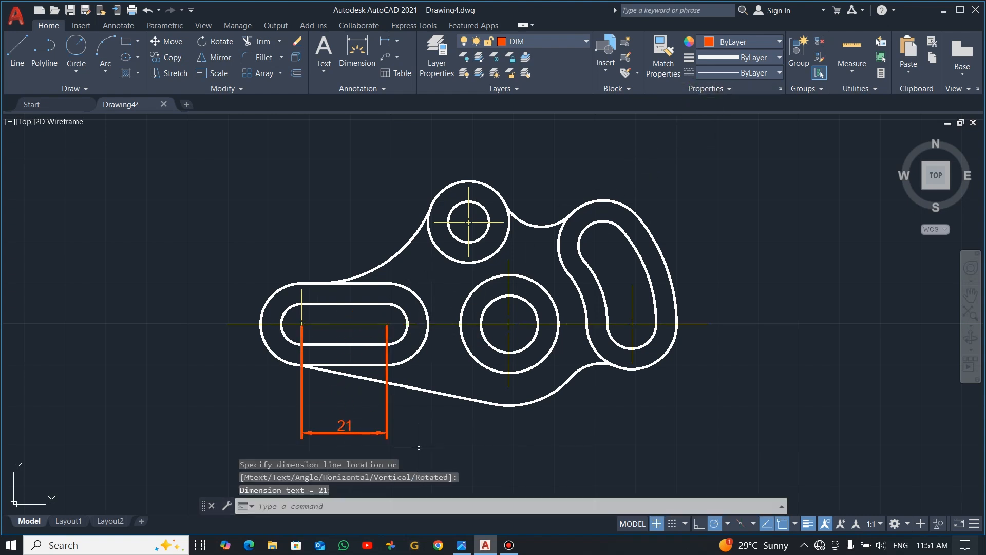
pyautogui.click(772, 57)
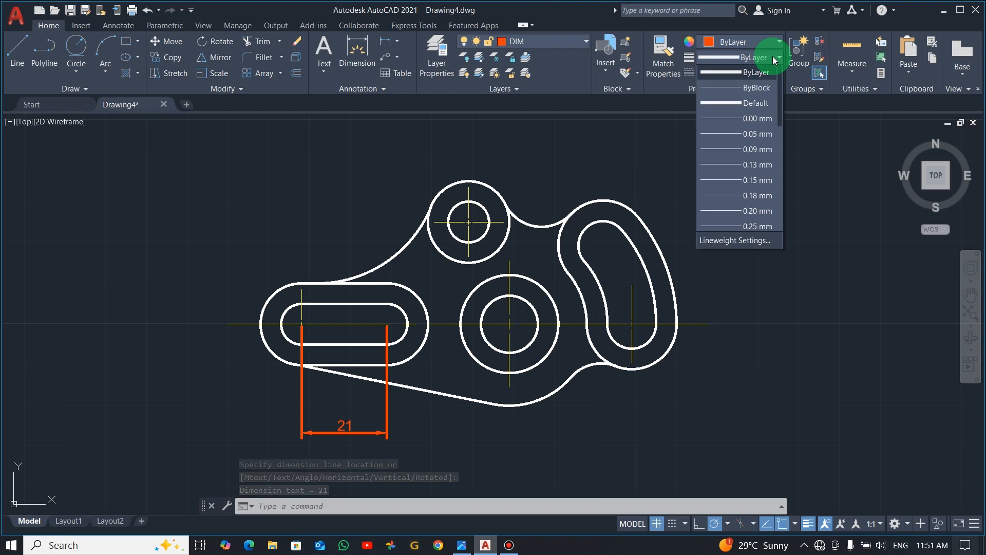
pyautogui.scroll(-3, 755, 216)
pyautogui.click(754, 221)
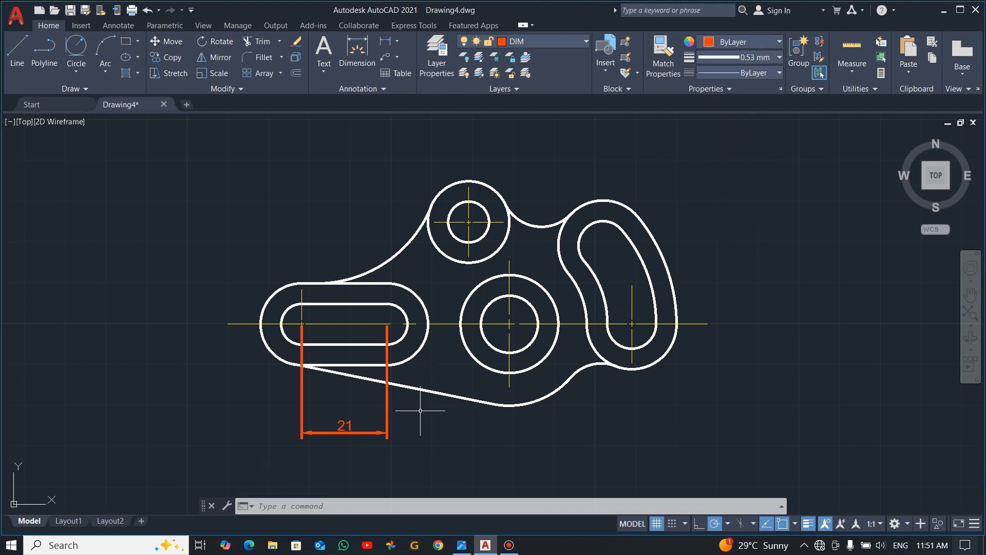
# Set the current lineweight for new objects to 0.25 mm
pyautogui.click(743, 57)
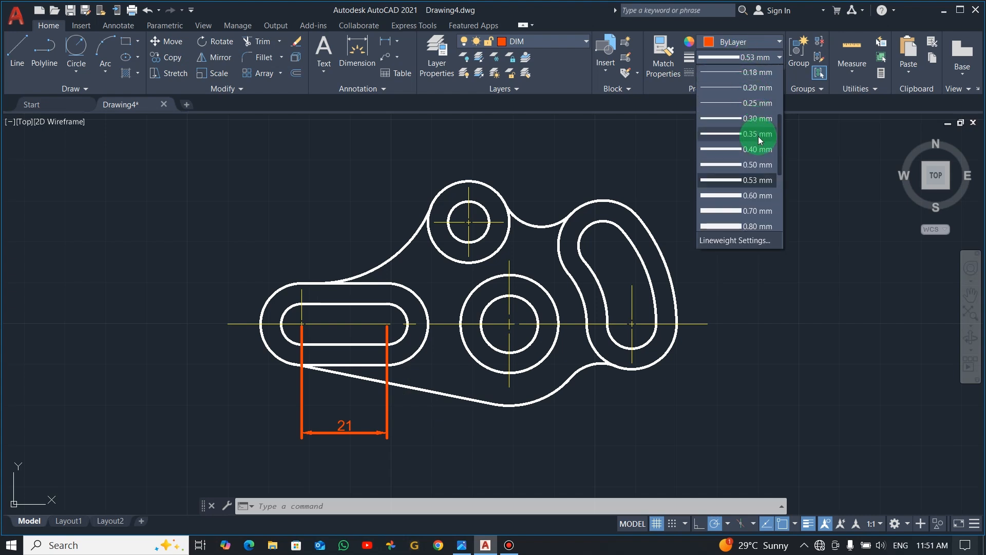
pyautogui.click(759, 103)
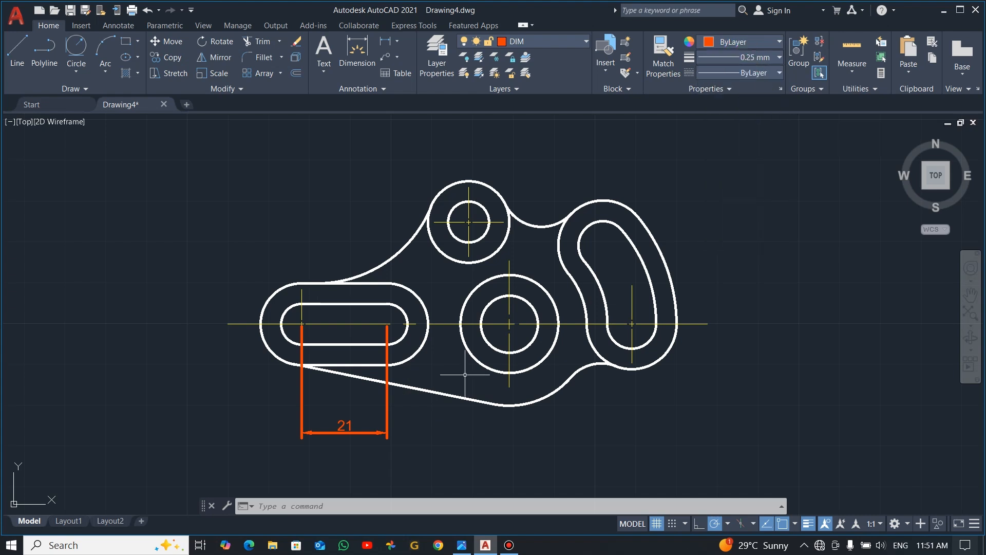
pyautogui.press('Escape')
# Set the lineweight of the straight slot's linear dimension to 0.25 mm
pyautogui.click(409, 442)
pyautogui.click(340, 418)
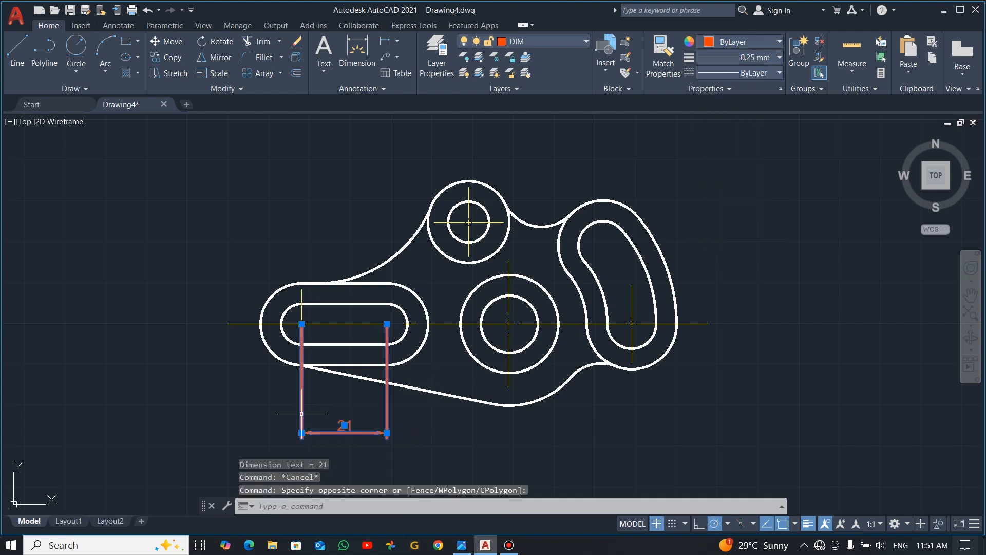
pyautogui.click(766, 58)
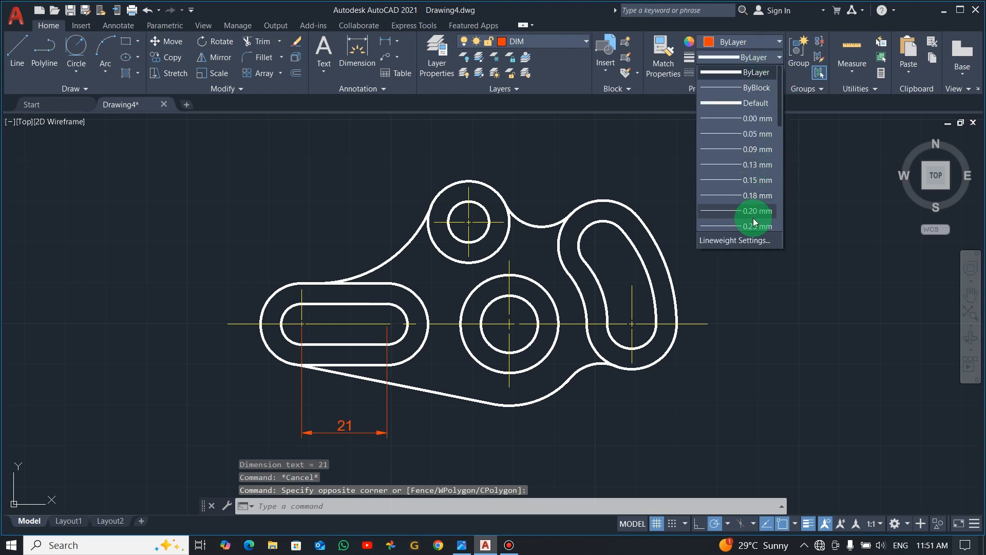
pyautogui.click(765, 213)
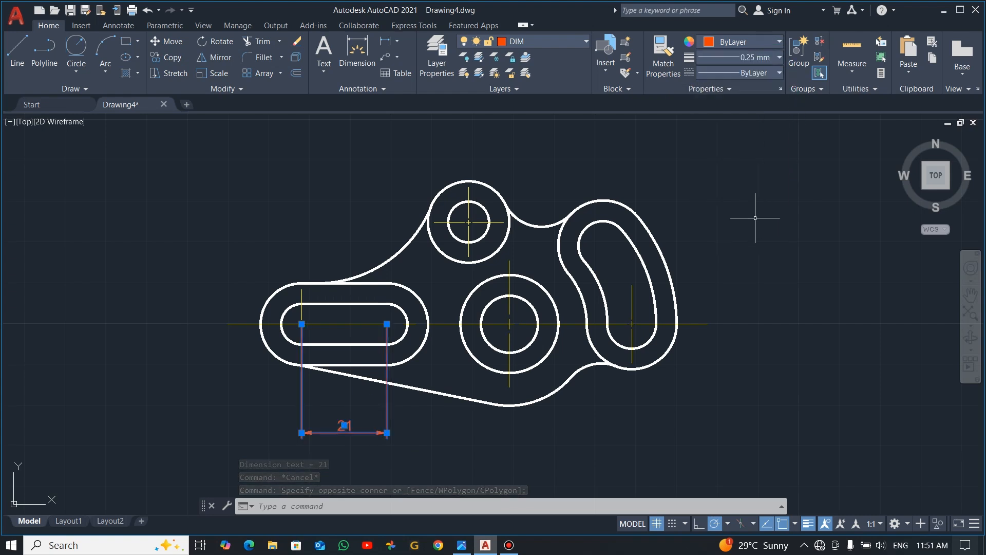
pyautogui.press('Escape')
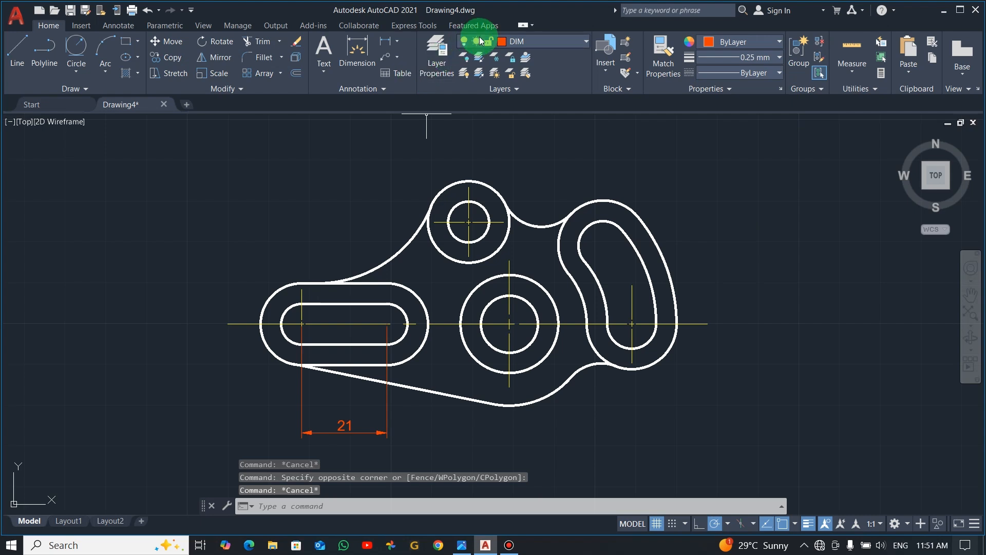
# Add a horizontal linear dimension from the straight slot's right arc center to the central circles' center, in line with the slot dimension
pyautogui.click(389, 42)
pyautogui.click(387, 324)
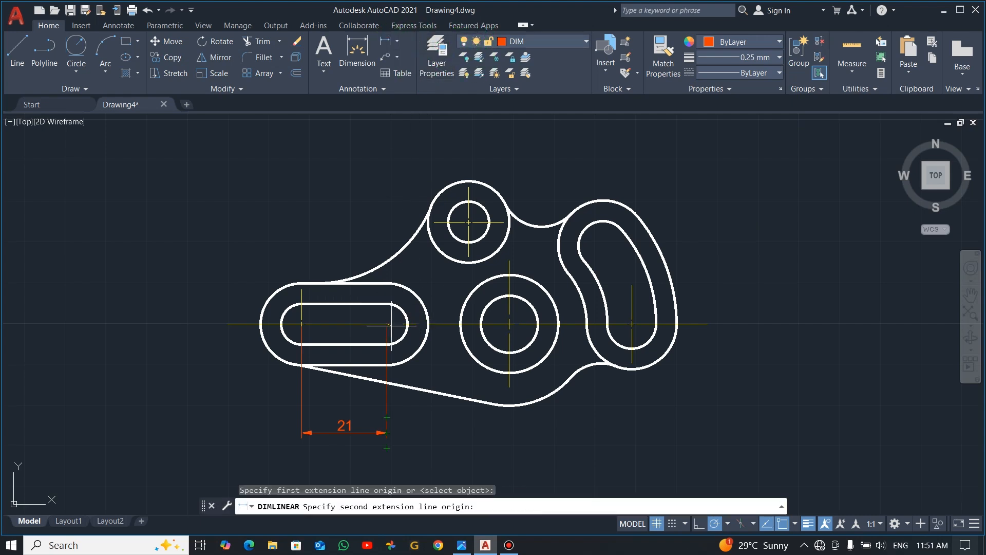
pyautogui.click(508, 323)
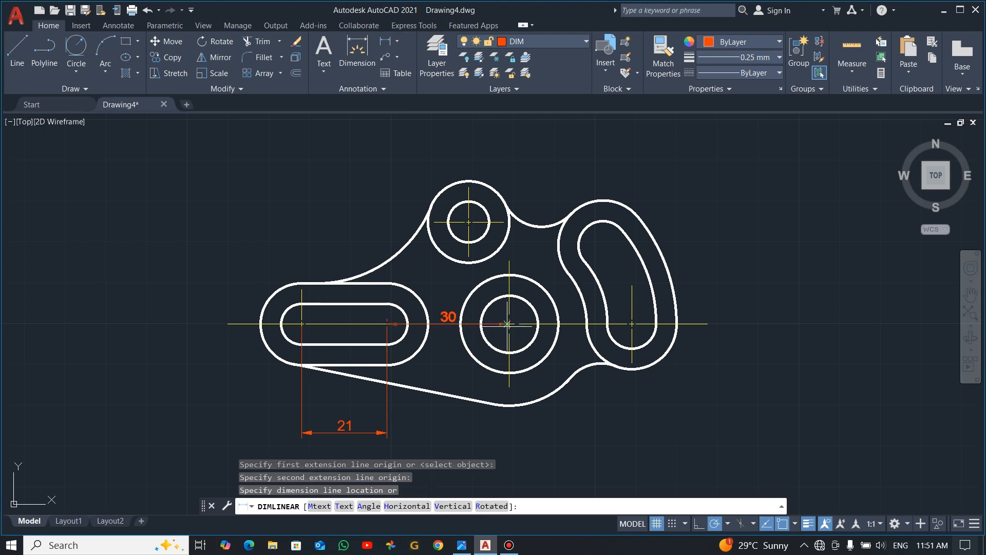
pyautogui.click(510, 433)
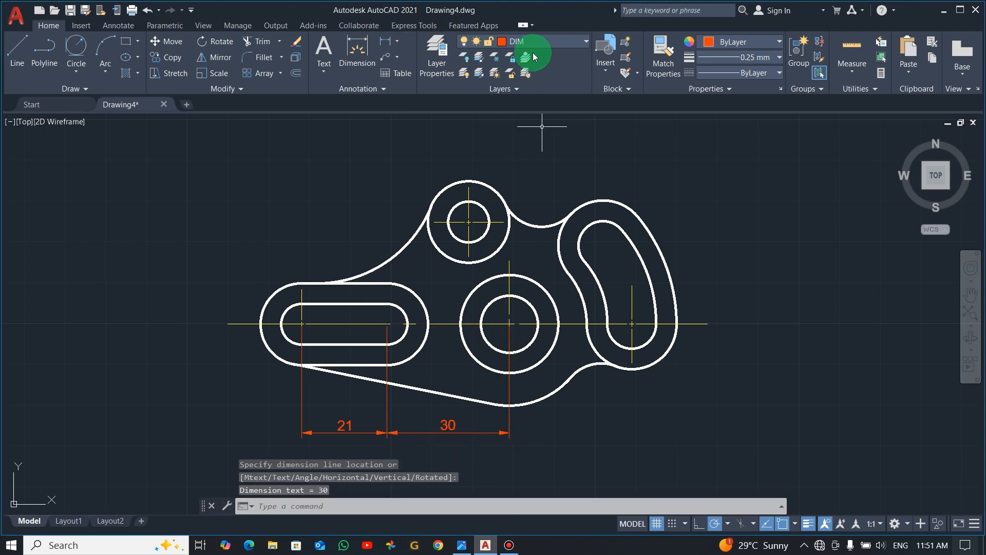
# Add a horizontal linear dimension from the central circles' center to the curved slot's lower arc center, below the plate
pyautogui.click(385, 43)
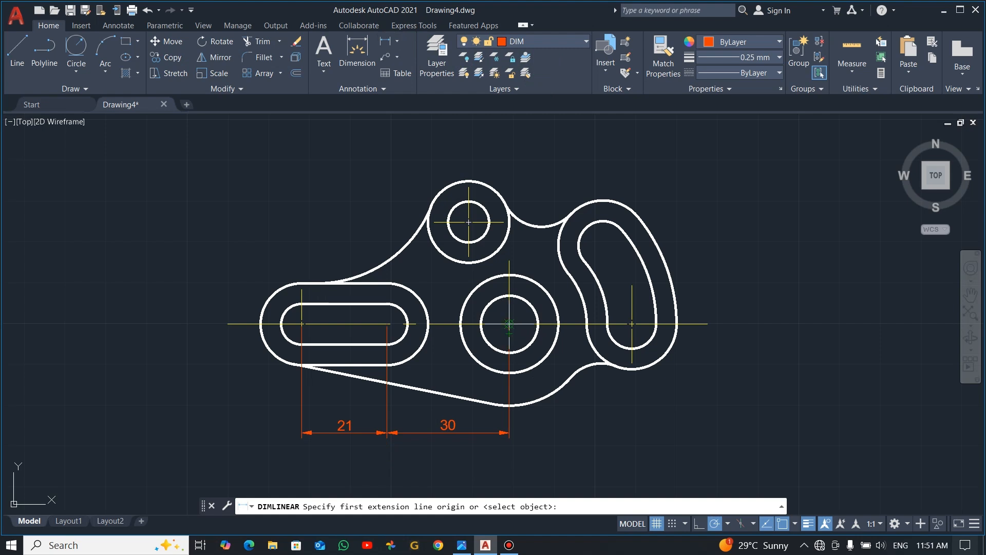
pyautogui.click(508, 324)
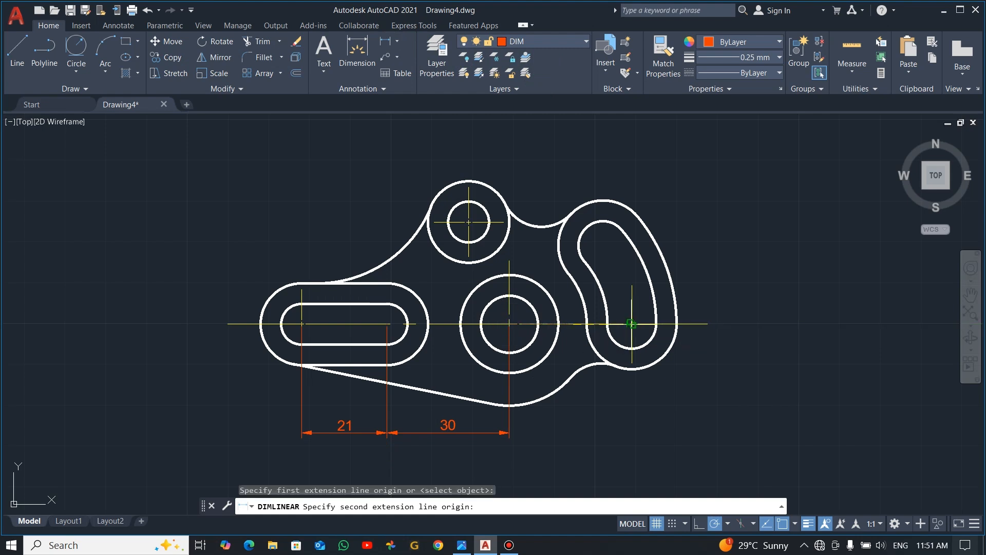
pyautogui.click(632, 323)
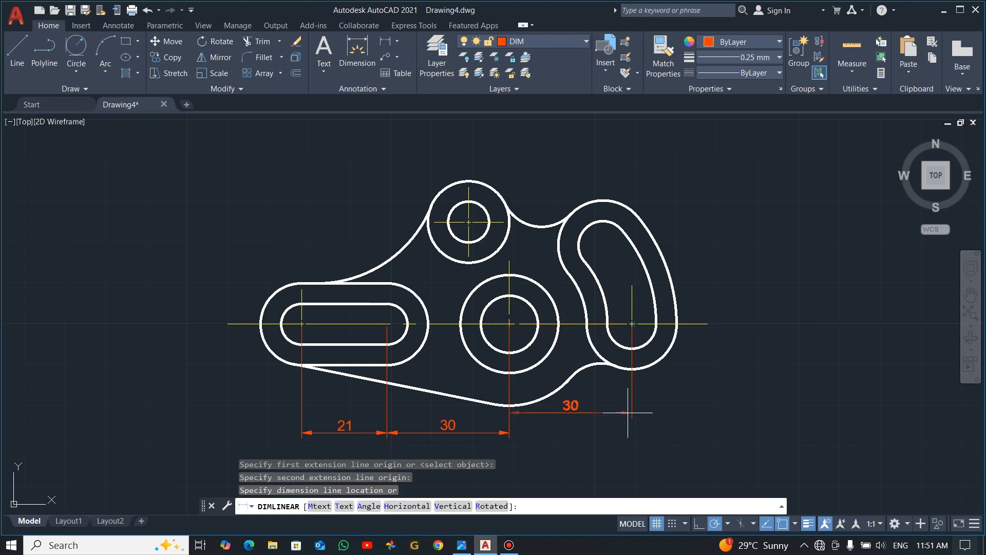
pyautogui.click(625, 431)
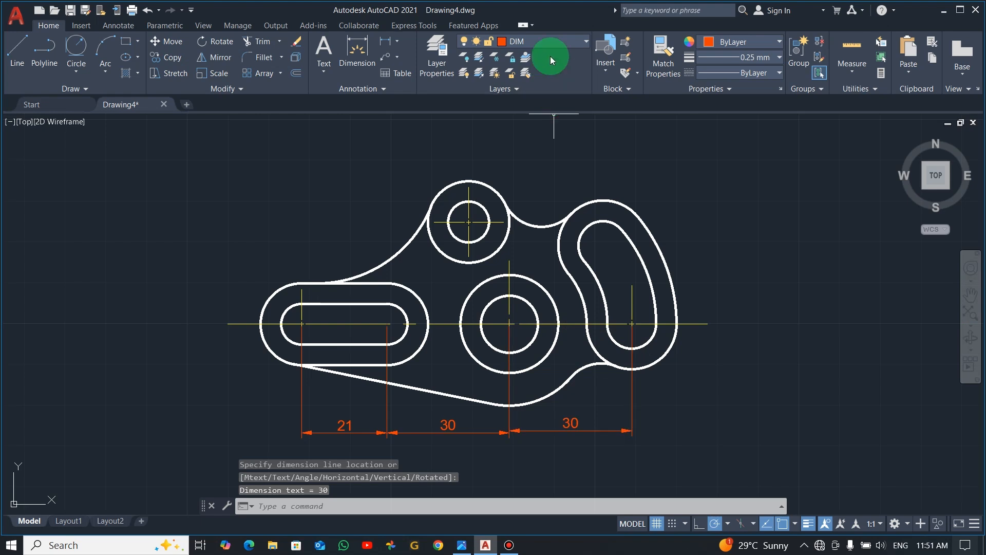
# Add a horizontal linear dimension between the central circles' center and the upper circles' center, placed above the plate
pyautogui.click(389, 45)
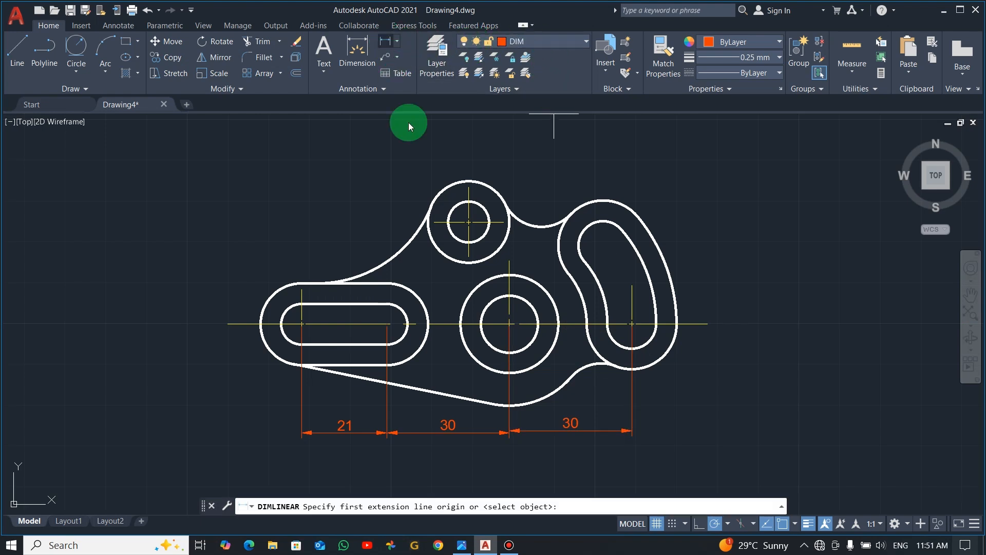
pyautogui.click(509, 323)
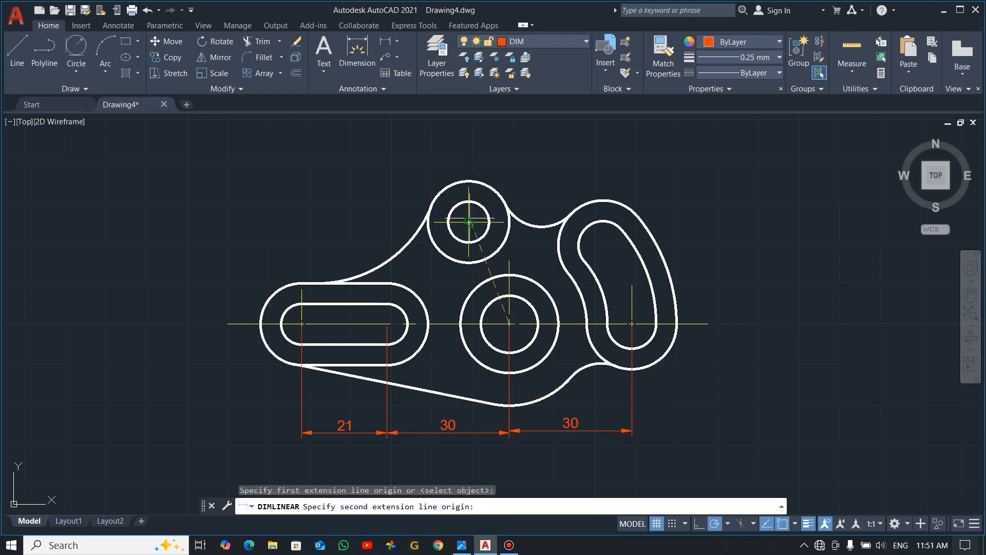
pyautogui.click(468, 222)
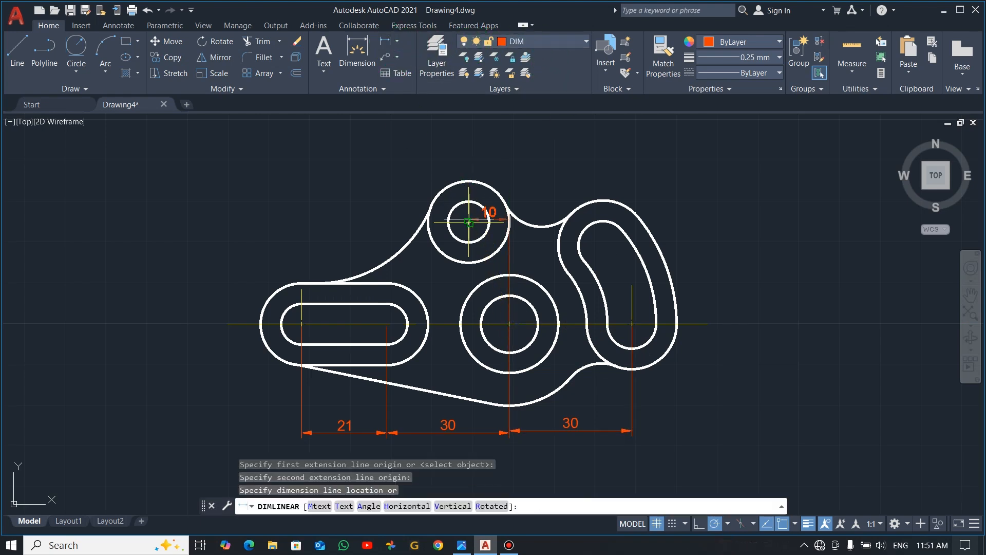
pyautogui.click(485, 124)
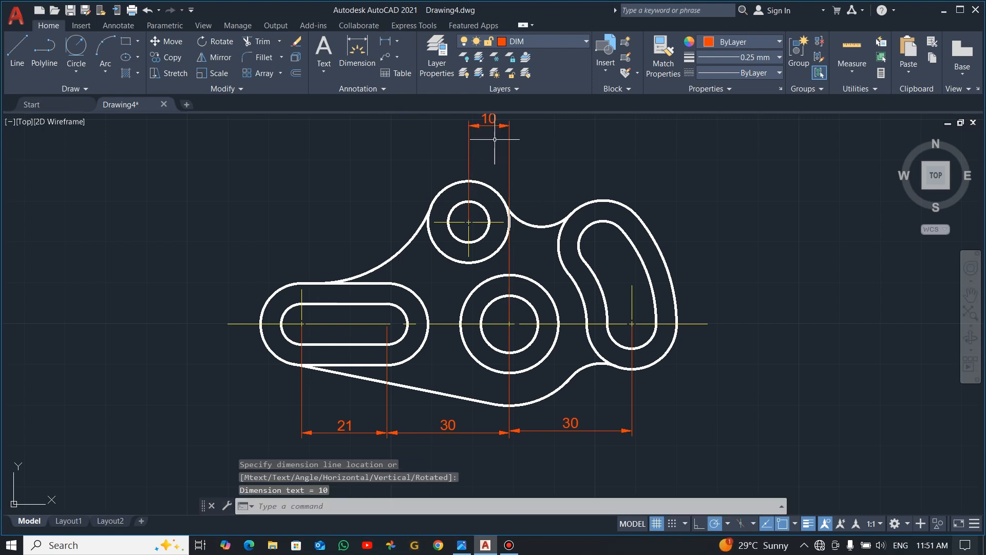
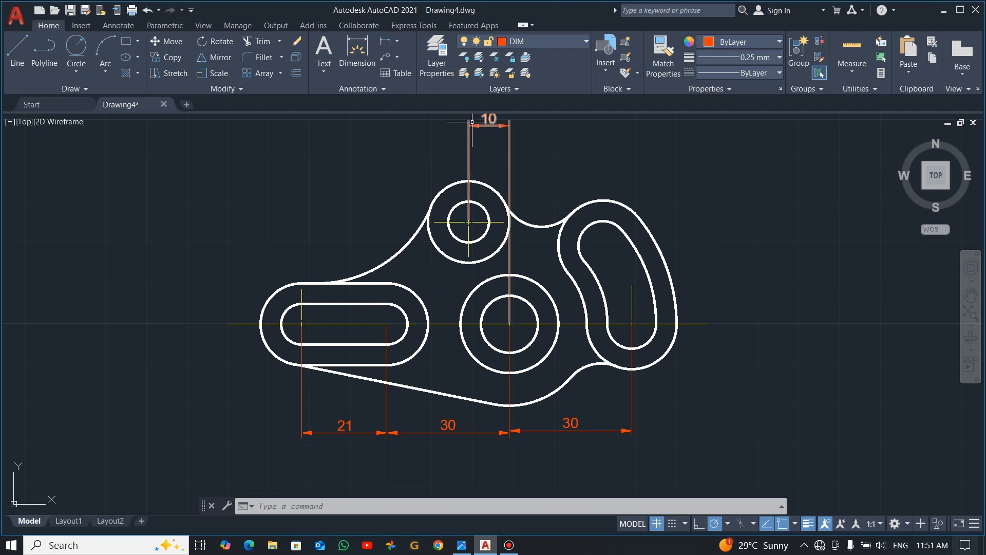
# Add a vertical linear dimension from the central circles' center to the upper circles' center, placed outside the plate beyond the straight slot
pyautogui.click(385, 41)
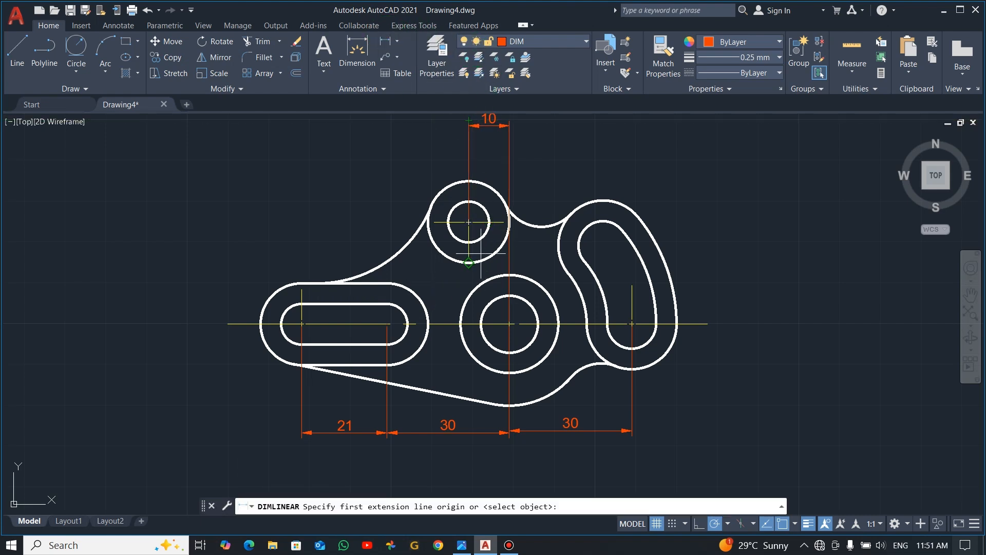
pyautogui.click(509, 324)
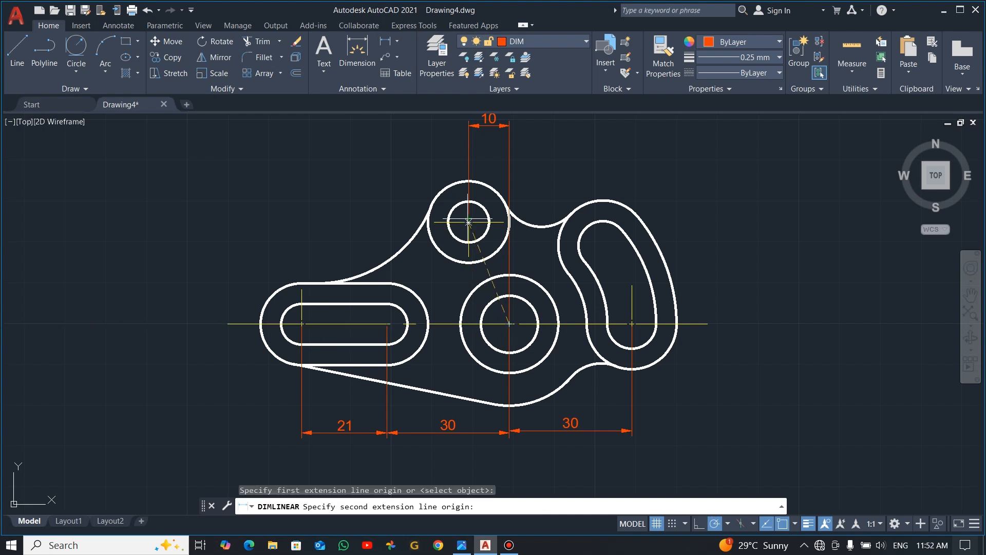
pyautogui.click(469, 222)
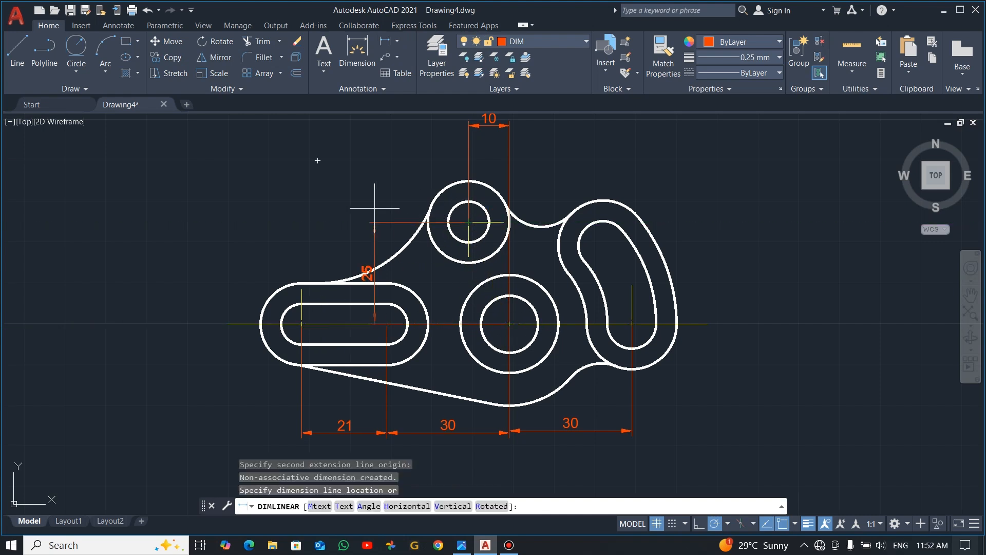
pyautogui.click(217, 212)
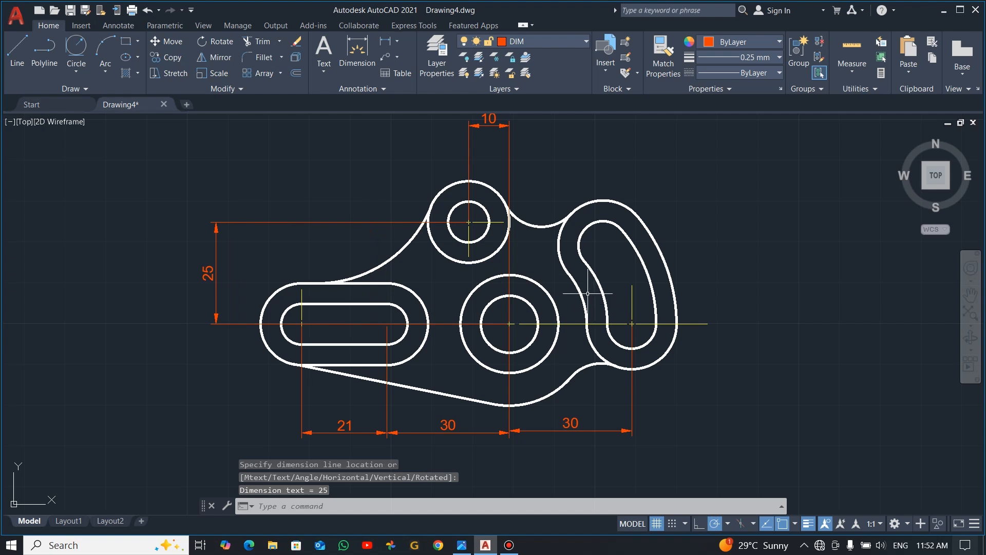
# Add a radius dimension to the concave arc between the upper circles and the curved slot's outline, with its text above the arc
pyautogui.click(397, 44)
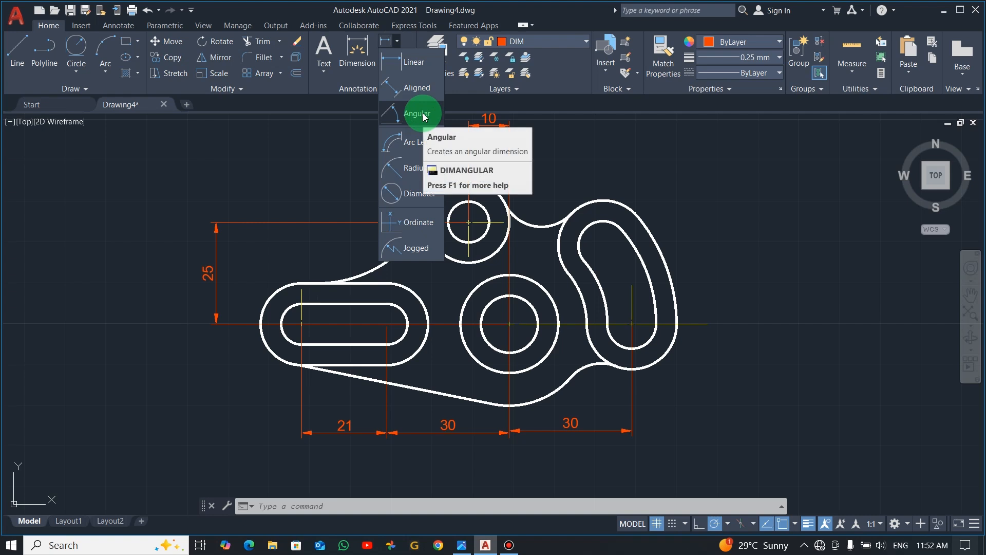
pyautogui.click(414, 167)
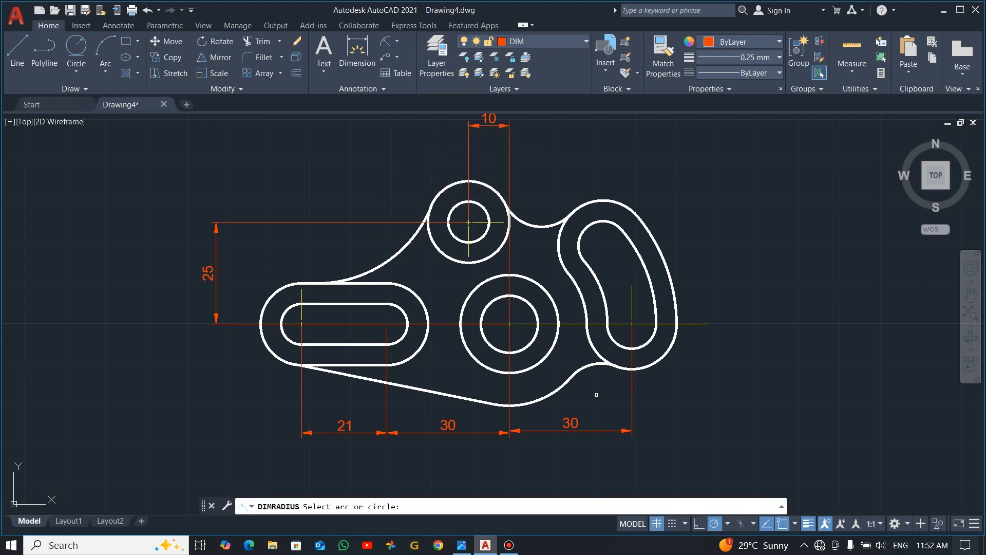
pyautogui.click(544, 225)
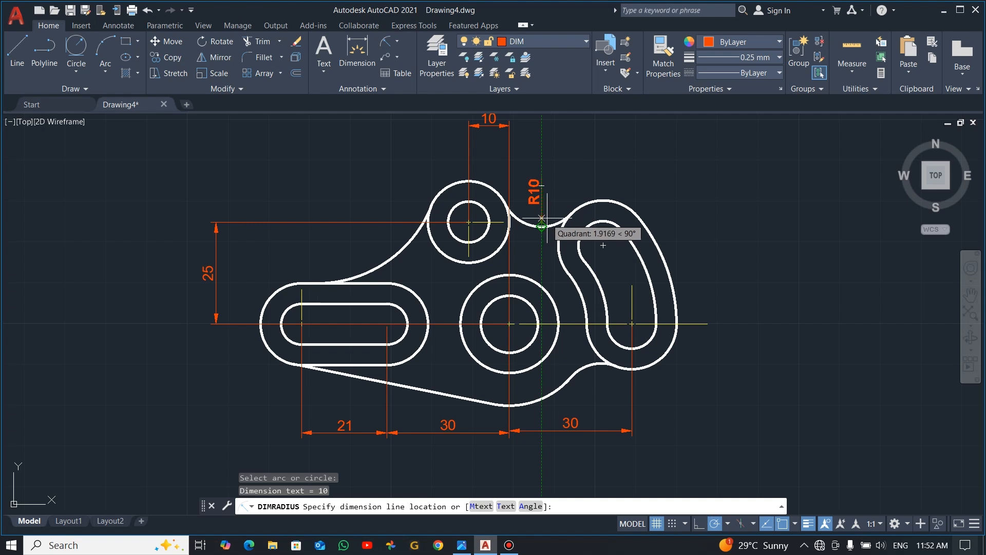
pyautogui.click(542, 185)
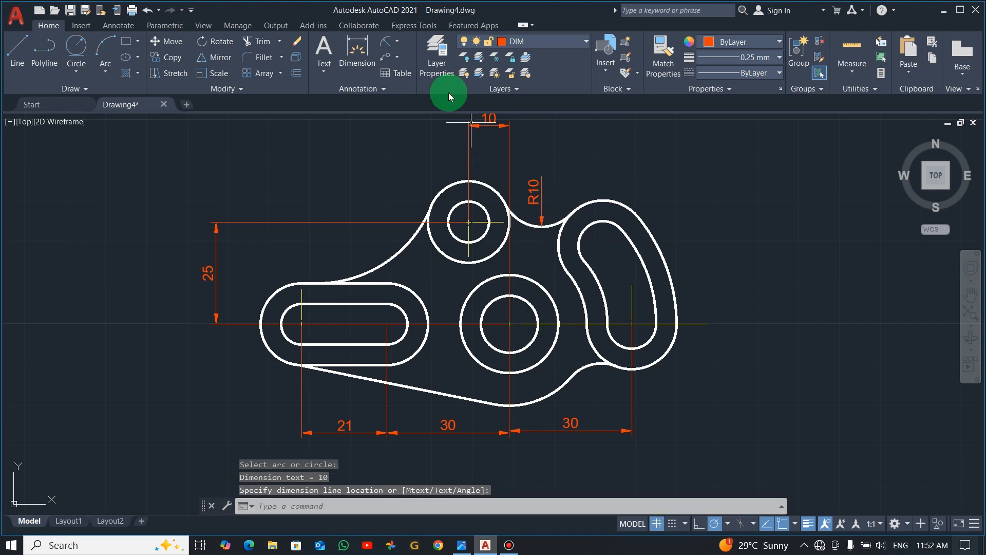
# Add a radius dimension to the small concave arc joining the curved slot's outline to the plate's lower edge, with its text below
pyautogui.click(389, 50)
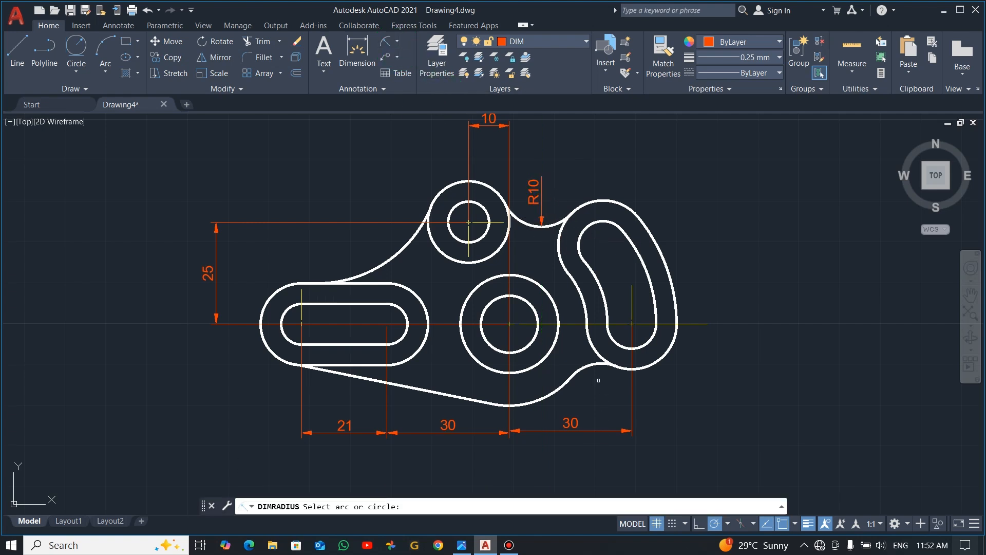
pyautogui.click(594, 365)
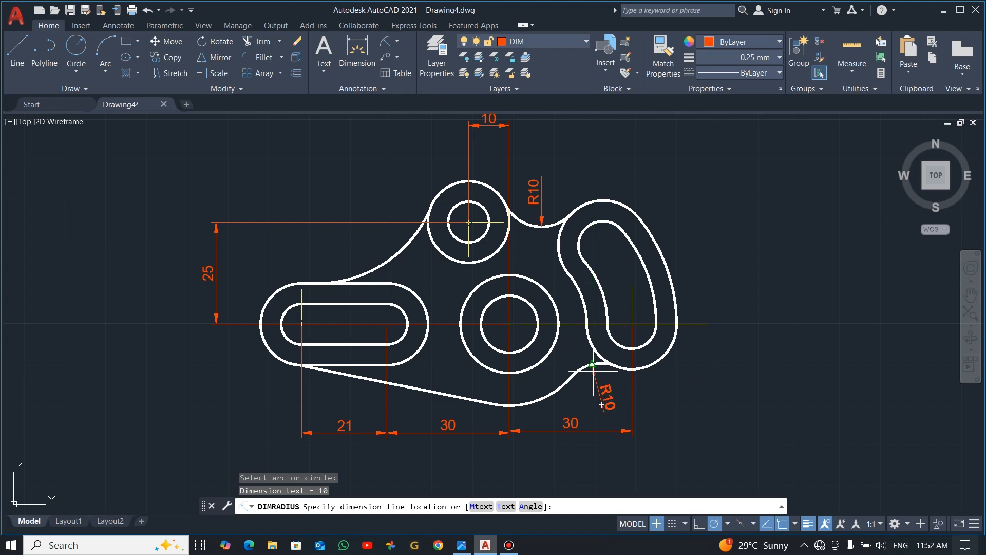
pyautogui.click(594, 369)
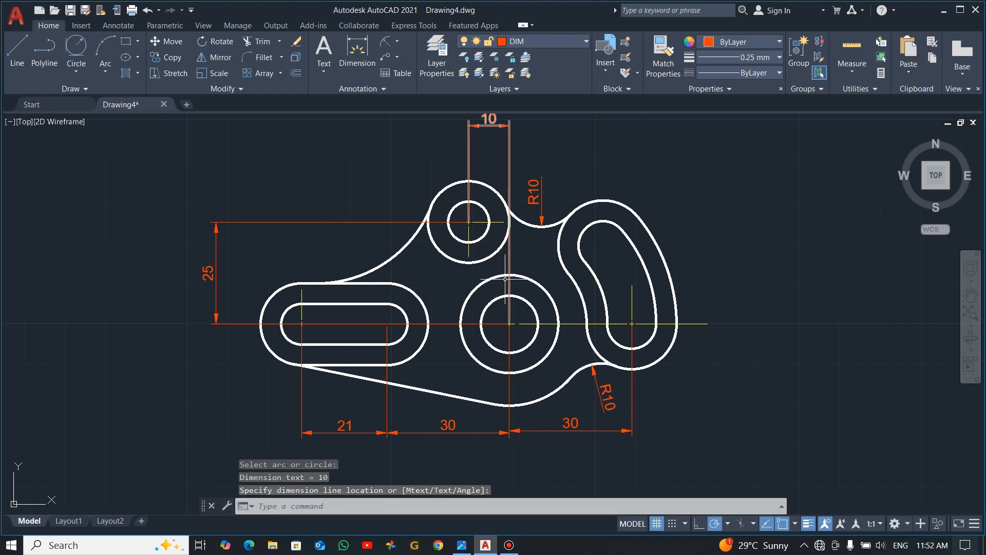
# Add a radius dimension to the plate's convex lower arc beneath the central circles, with its text inside the plate
pyautogui.click(391, 42)
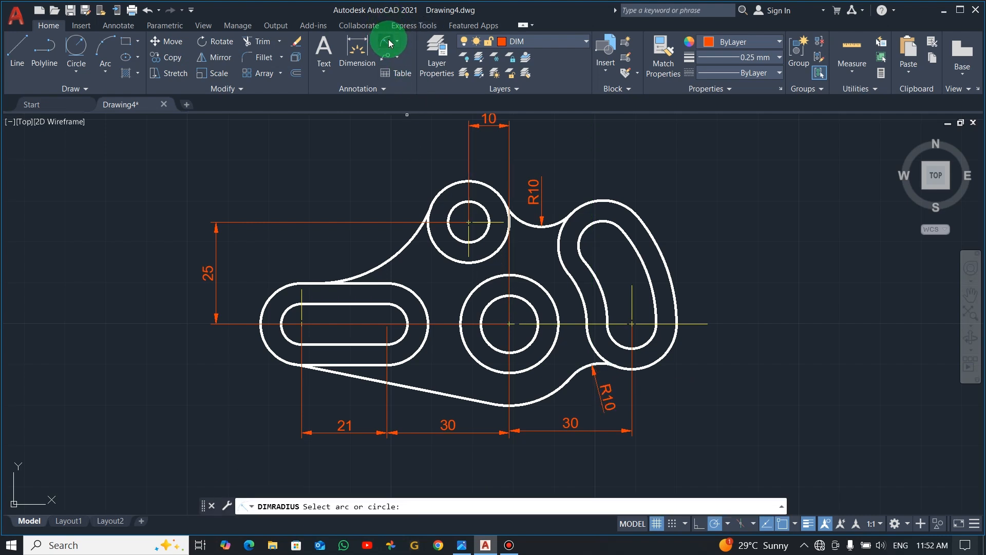
pyautogui.click(533, 400)
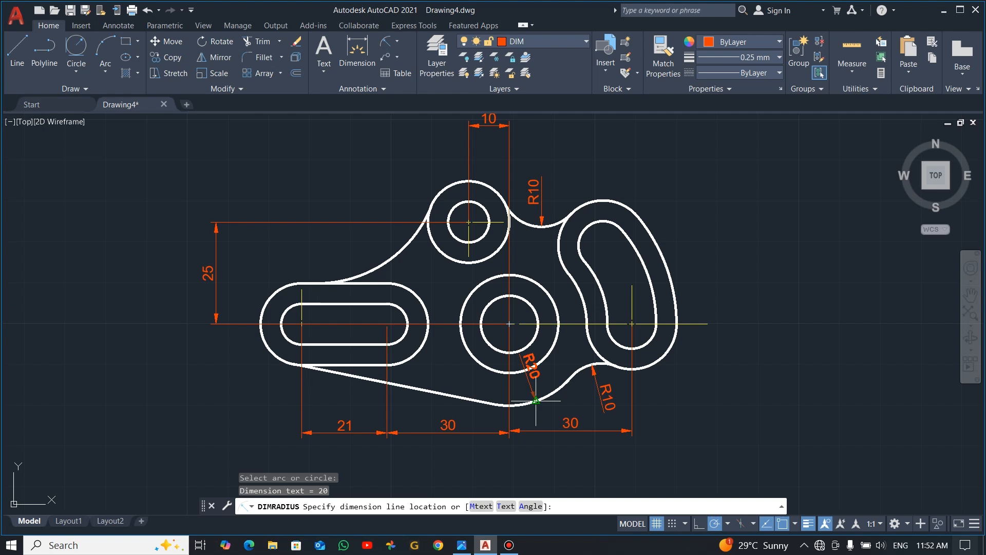
pyautogui.click(525, 399)
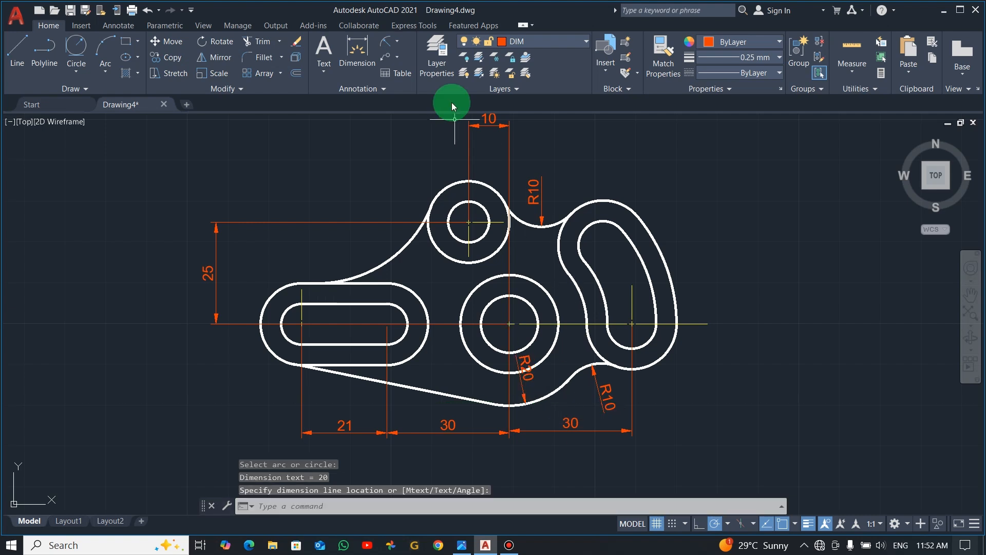
# Add a radius dimension to the outer left end arc around the straight slot, with its text up and outside the plate
pyautogui.click(396, 41)
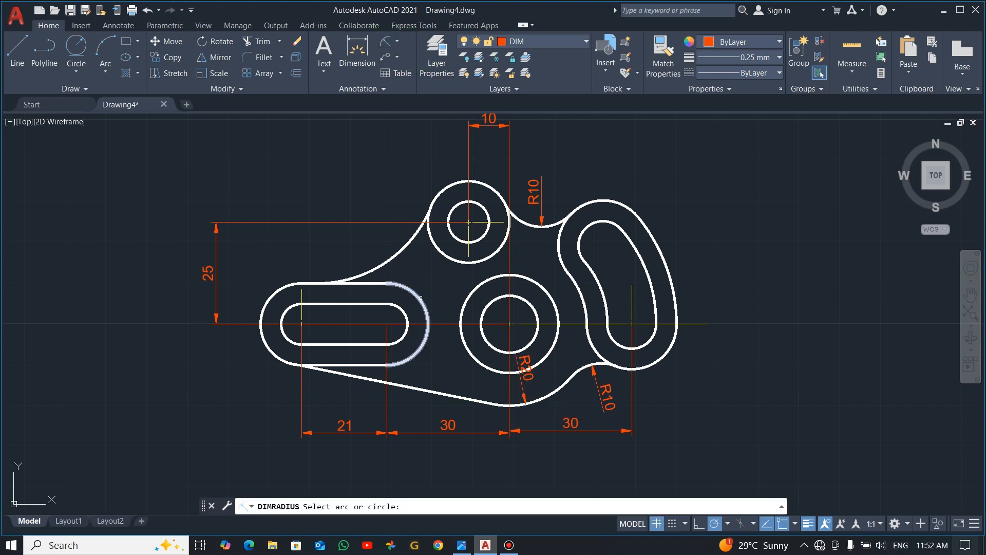
pyautogui.click(269, 286)
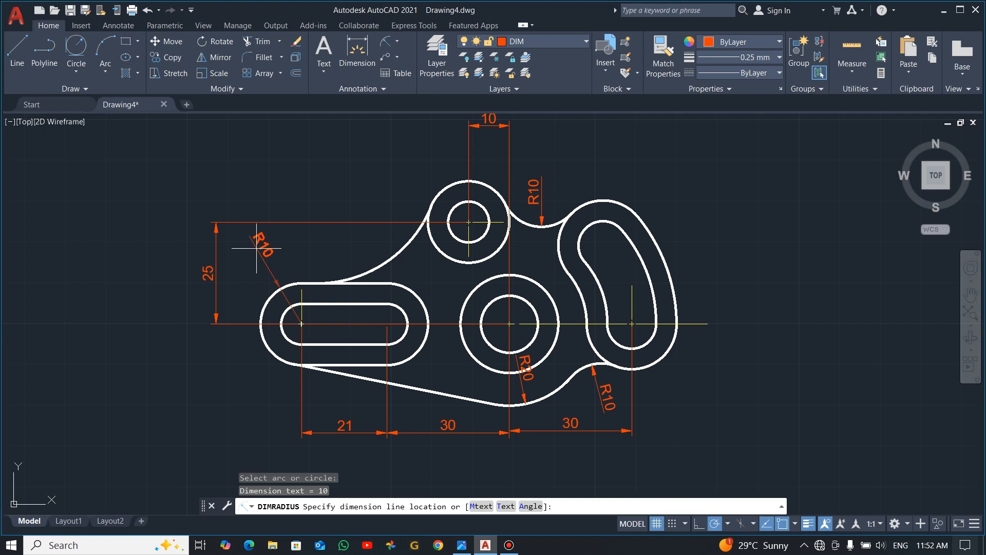
pyautogui.click(256, 248)
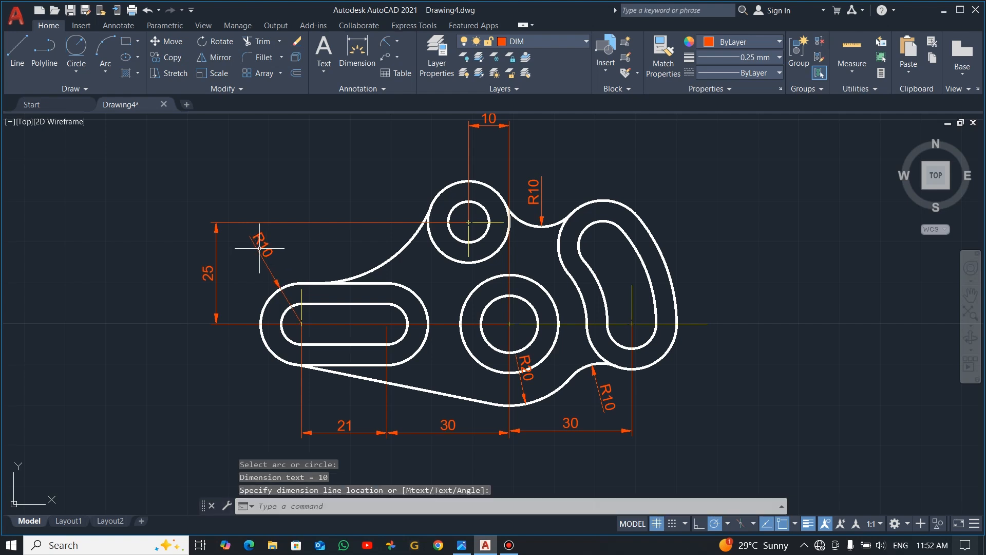
# Add a radius dimension to the straight slot's inner left end arc and shift its text just below the horizontal centerline outside the plate
pyautogui.click(387, 44)
pyautogui.click(284, 329)
pyautogui.click(259, 324)
pyautogui.click(250, 322)
pyautogui.click(250, 324)
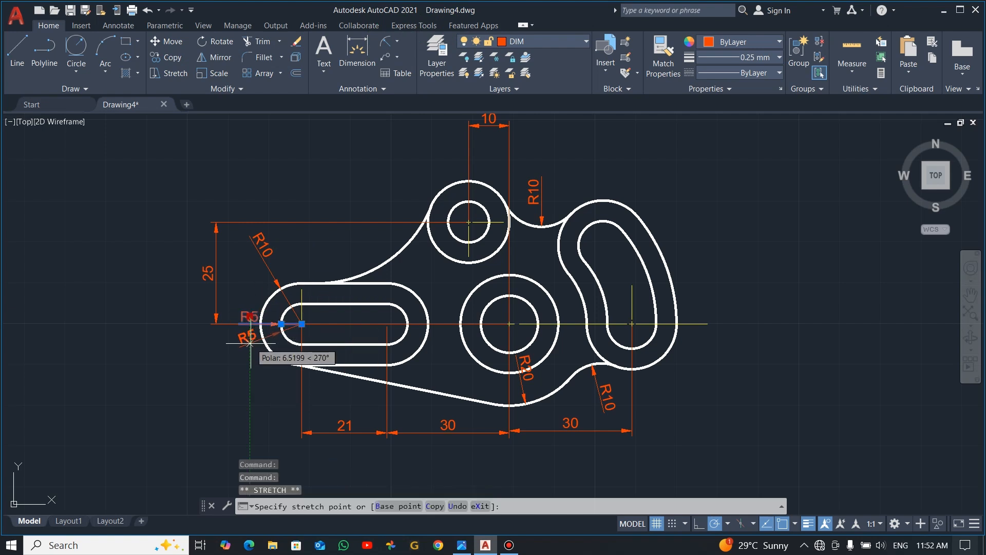
# Add a radius dimension to the concave arc between the straight slot and the upper circles, and move its text outside the plate above the arc
pyautogui.click(394, 45)
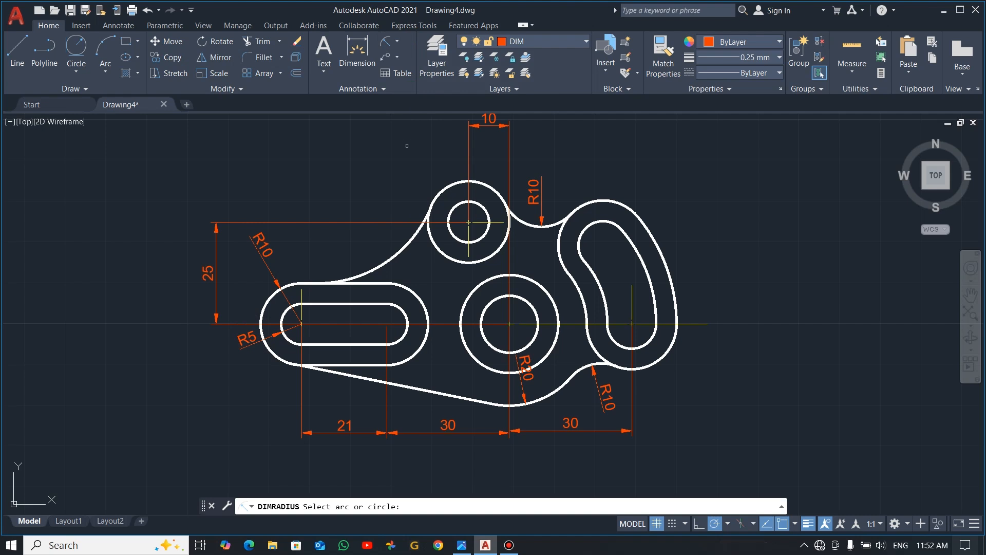
pyautogui.click(391, 251)
pyautogui.click(410, 291)
pyautogui.click(451, 81)
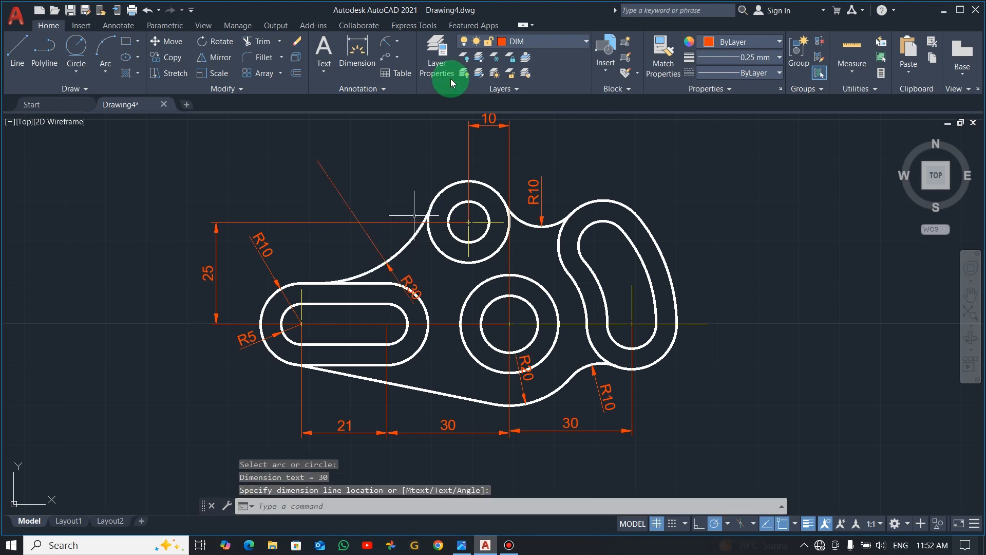
pyautogui.click(399, 269)
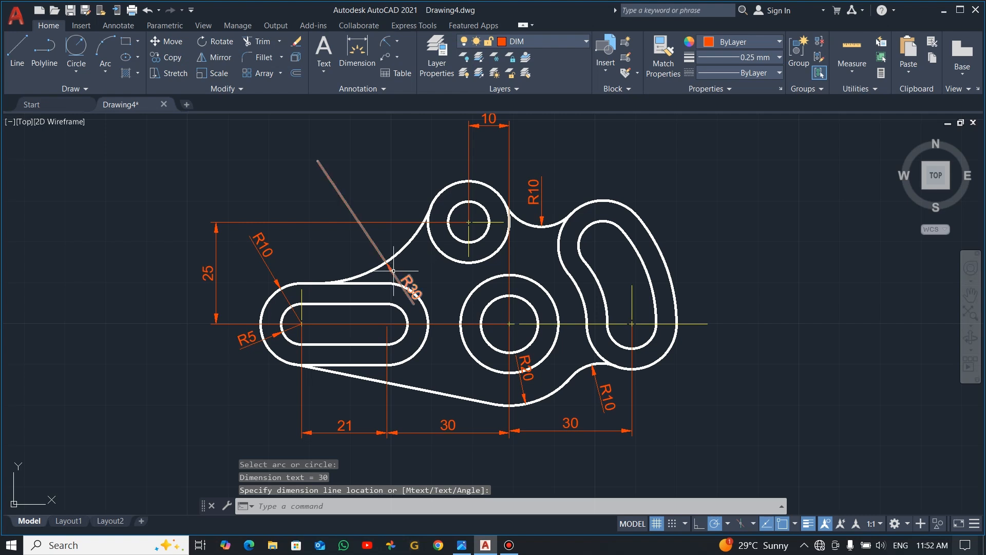
pyautogui.click(412, 287)
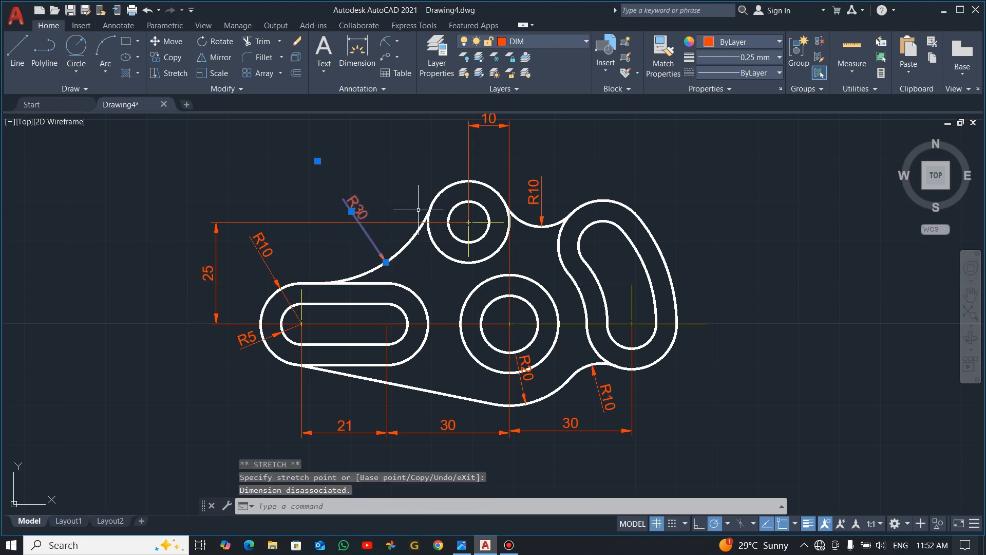
pyautogui.press('Escape')
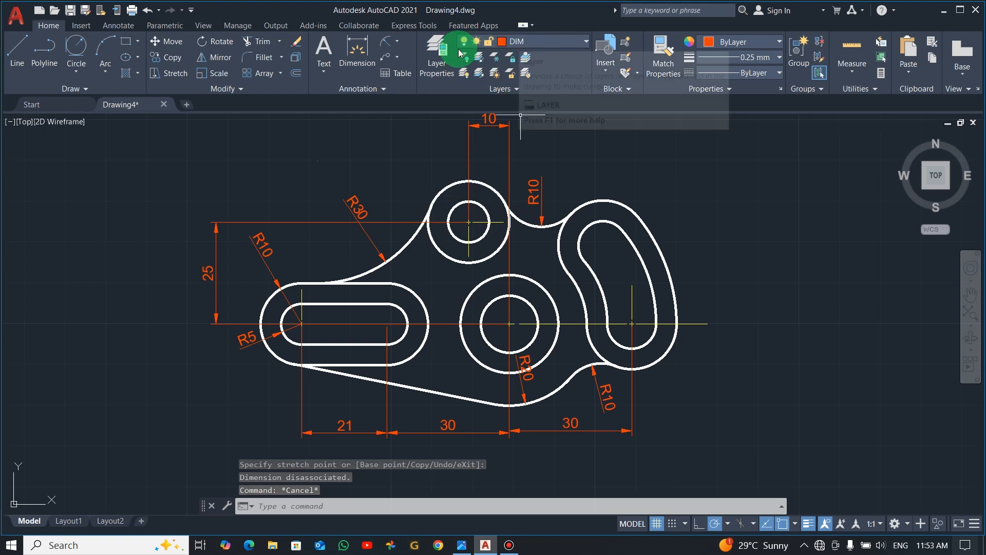
# Add a radius dimension to the outer upper circle, with its text up and to the left outside the circle
pyautogui.click(391, 46)
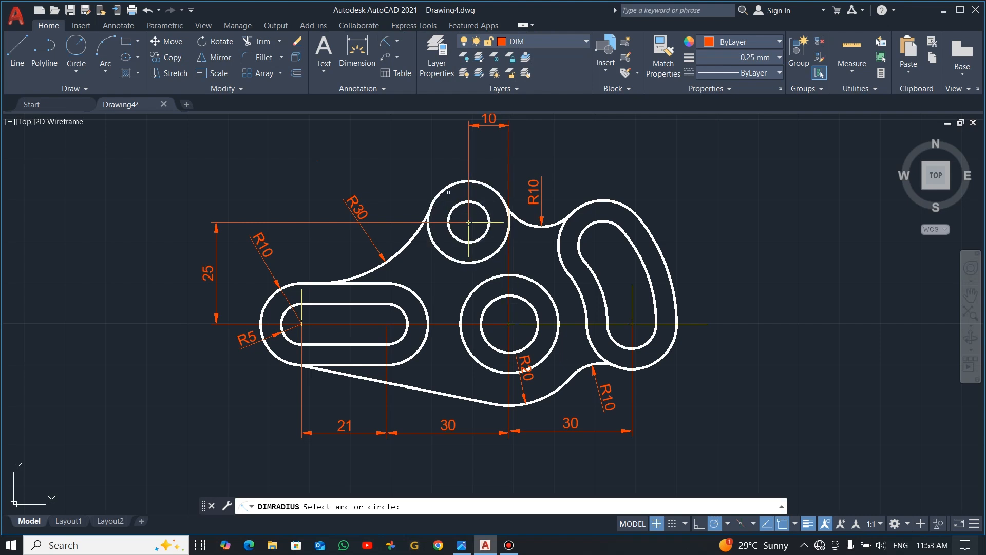
pyautogui.click(444, 188)
pyautogui.click(429, 163)
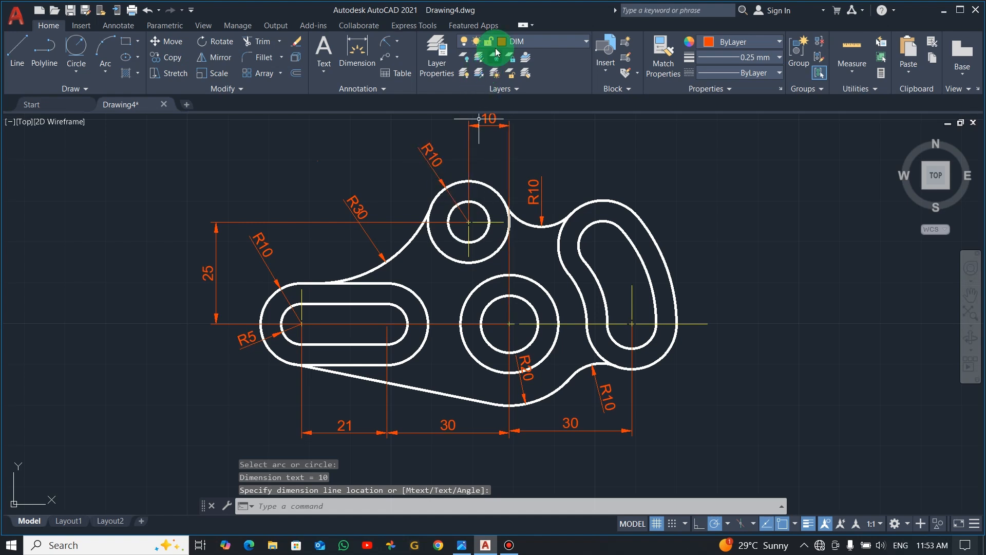
pyautogui.click(387, 40)
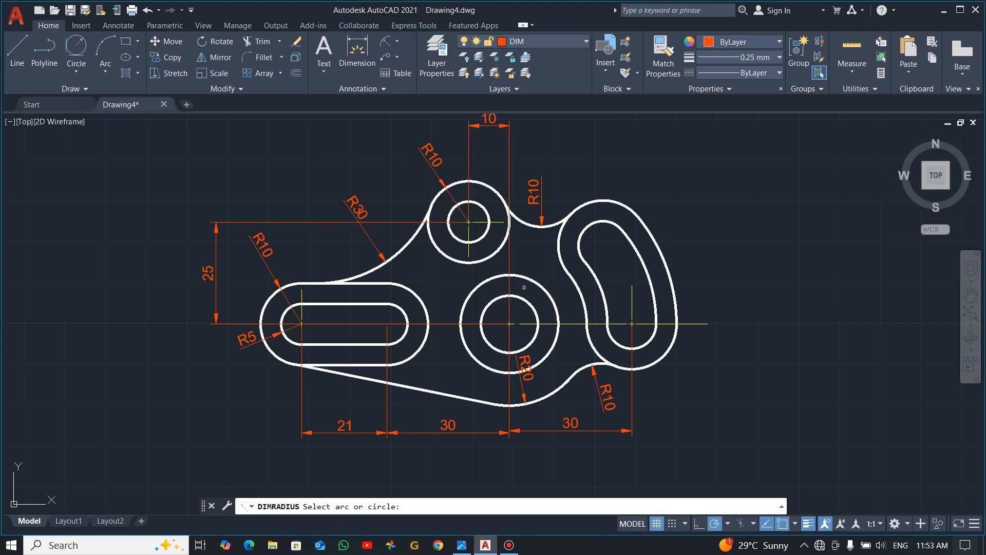
pyautogui.press('Escape')
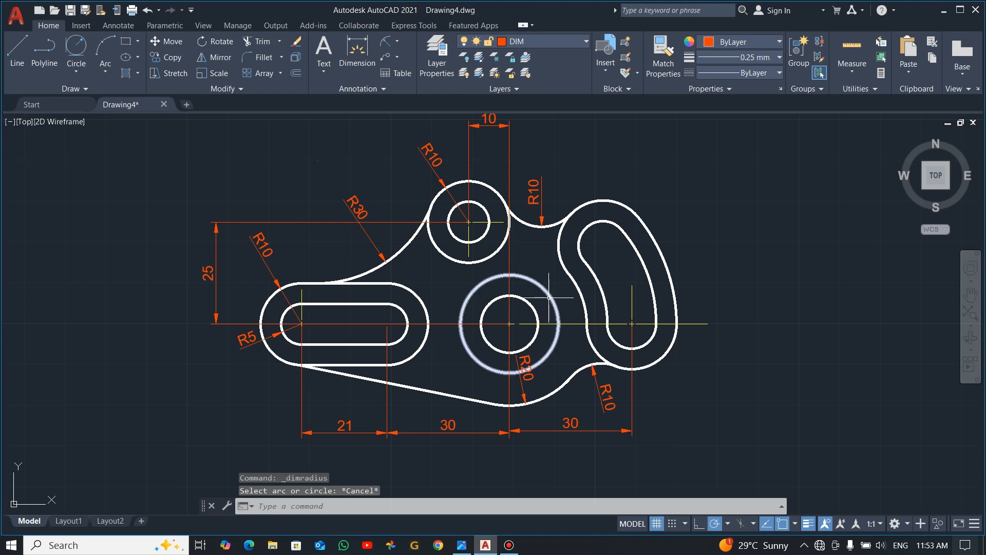
pyautogui.click(400, 43)
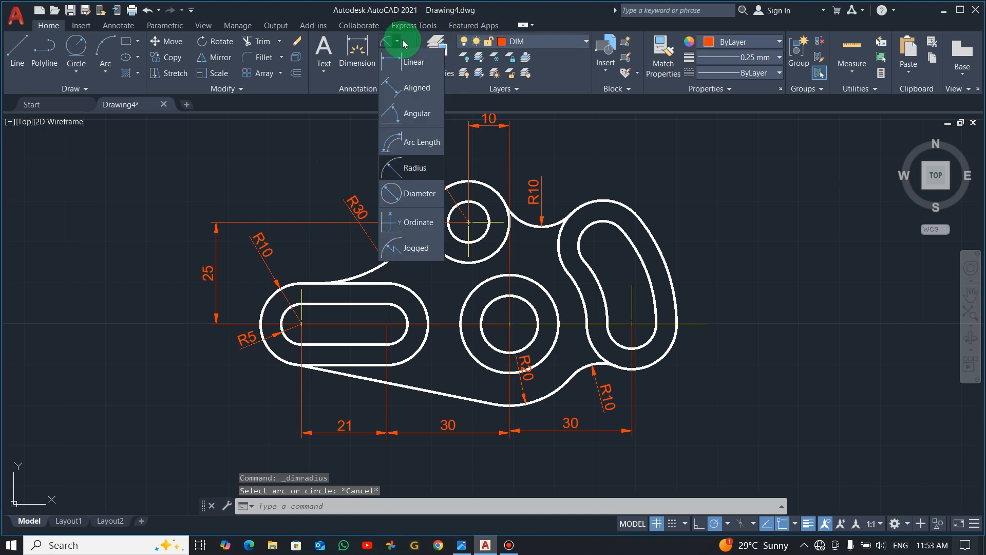
pyautogui.click(417, 198)
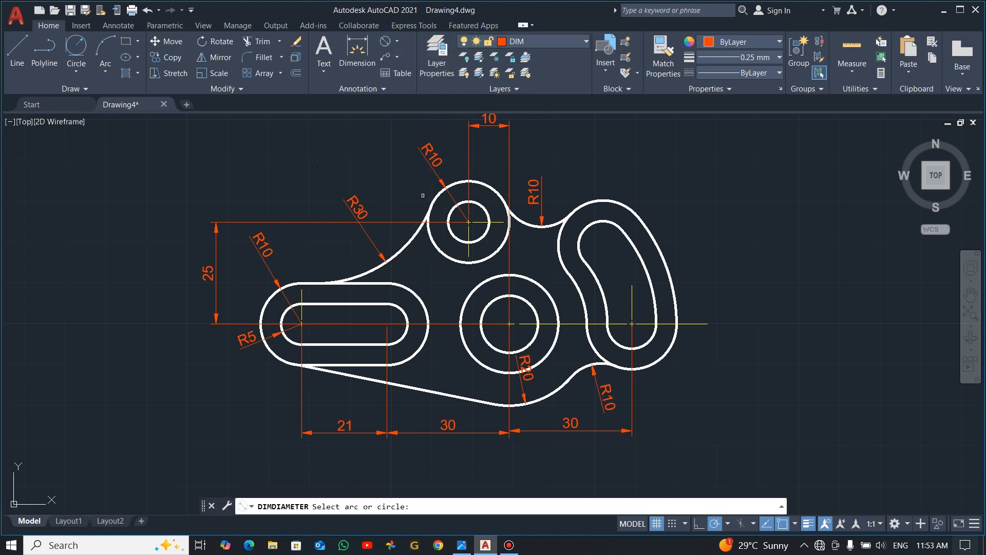
pyautogui.click(483, 208)
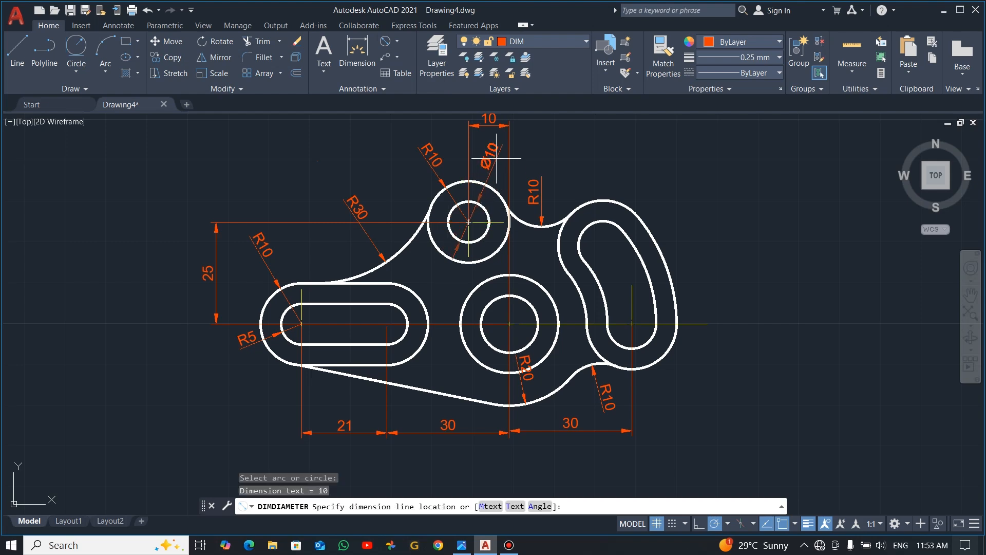
pyautogui.click(489, 161)
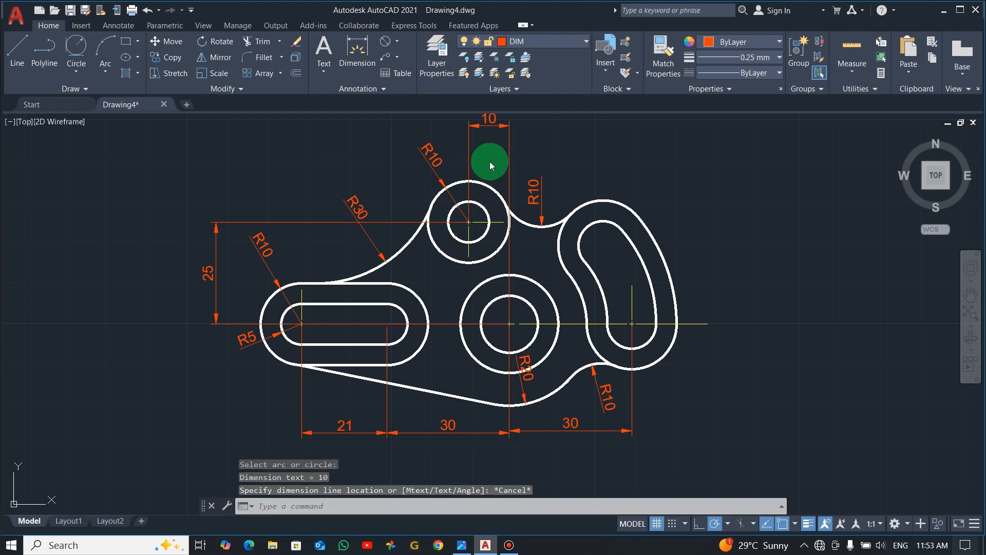
# Check the upper circles' dimensions in the reference image and delete the radius dimension from the outer upper circle
pyautogui.hotkey('alt', 'Tab')
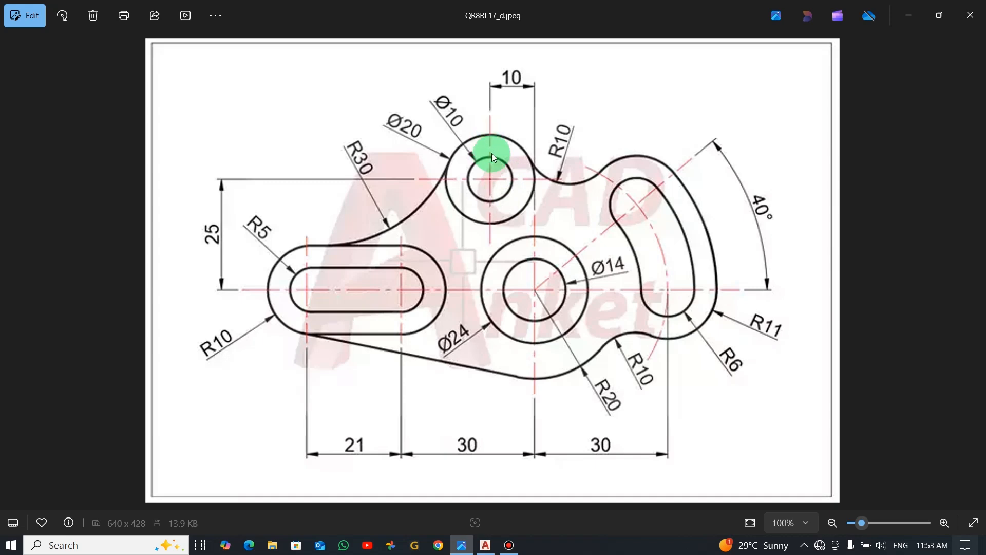
pyautogui.hotkey('alt', 'Tab')
pyautogui.click(436, 161)
pyautogui.press('Delete')
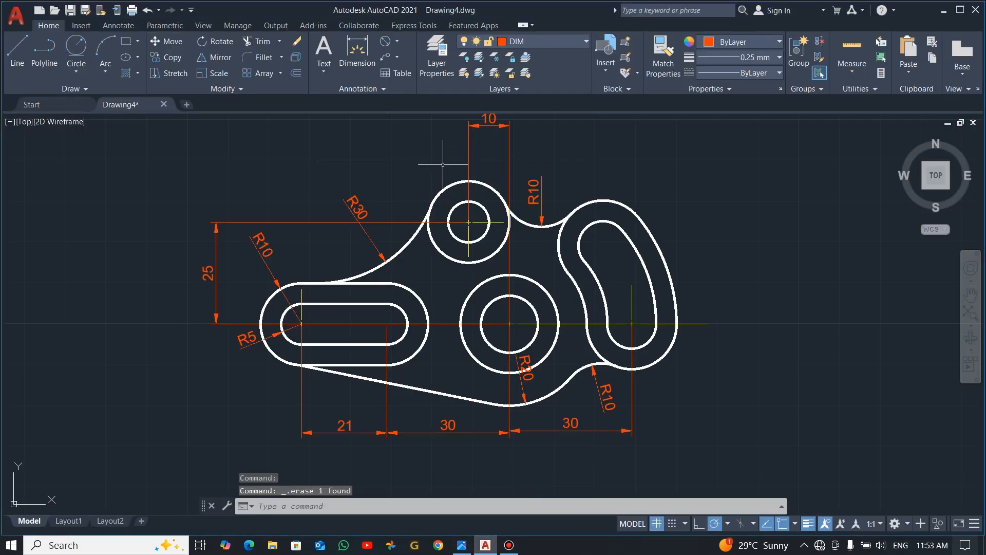
# Add a diameter dimension to the outer upper circle, with its text up and to the left outside the circle
pyautogui.click(386, 41)
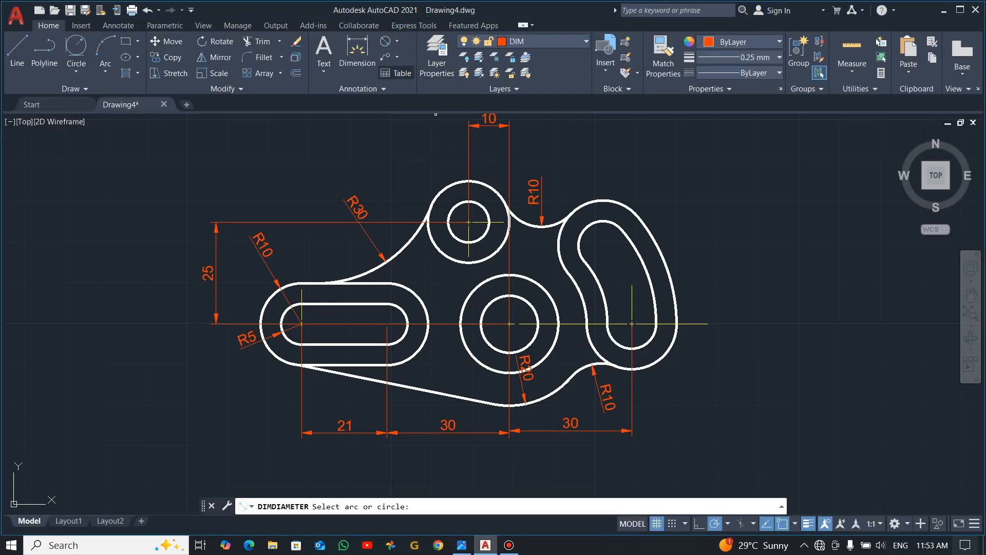
pyautogui.click(439, 194)
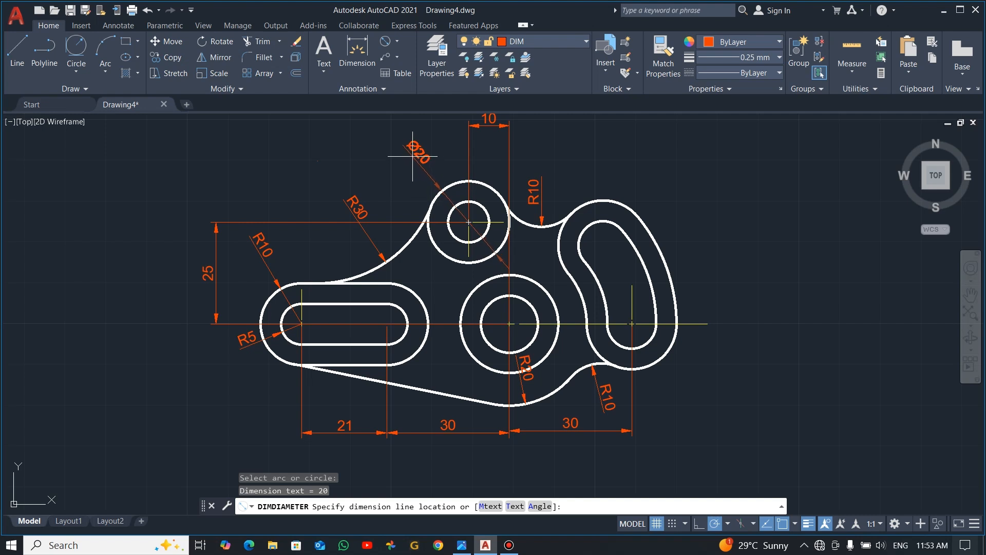
pyautogui.click(412, 155)
# Add a diameter dimension to the inner upper circle, with its text above both circles and slightly left of their center
pyautogui.click(386, 40)
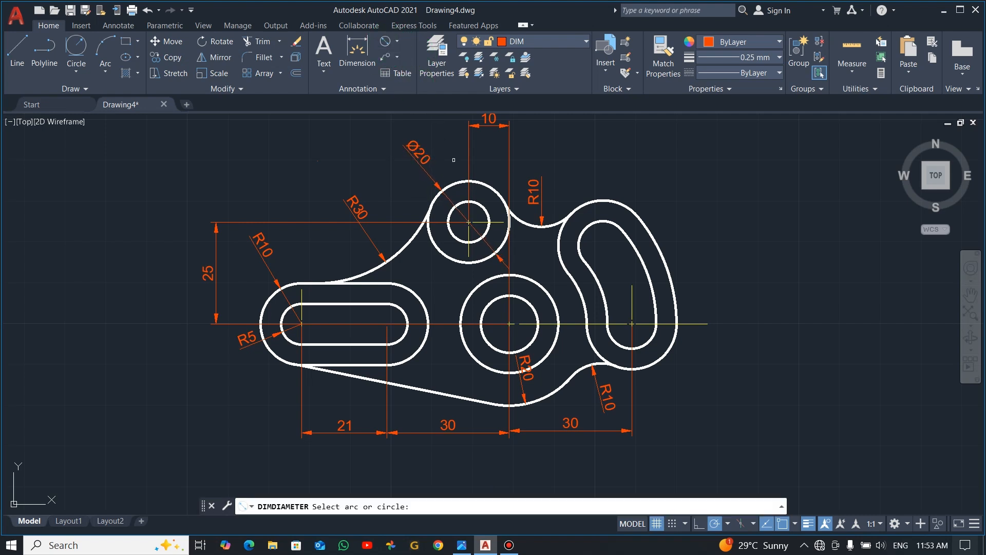
pyautogui.click(467, 201)
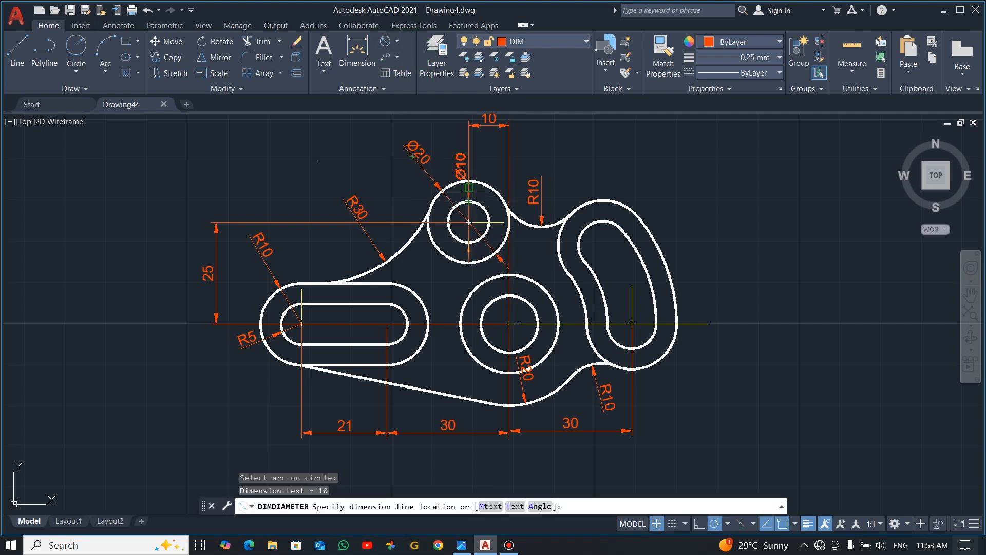
pyautogui.click(448, 147)
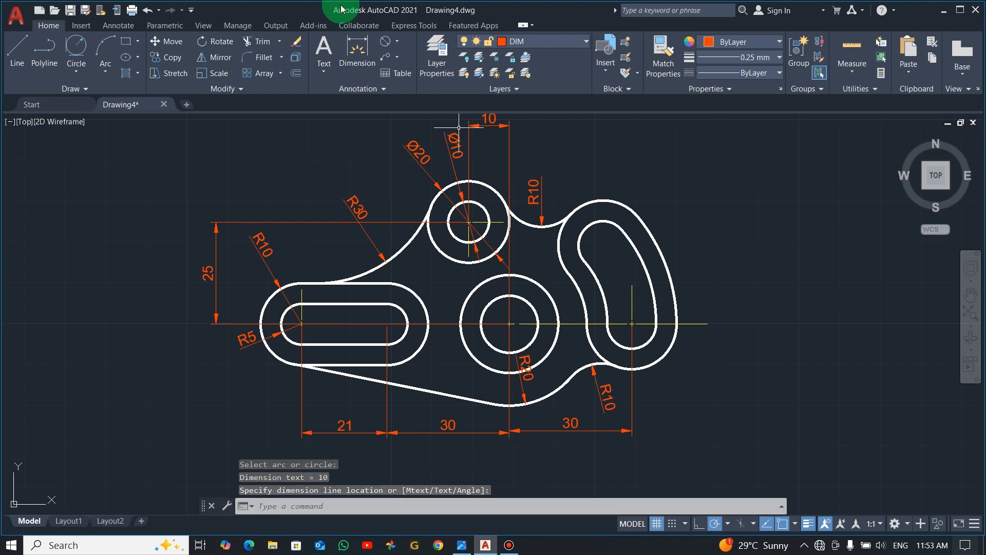
# Add a radius dimension to the curved slot's inner lower end arc, with its text outside the plate to the lower right
pyautogui.click(396, 41)
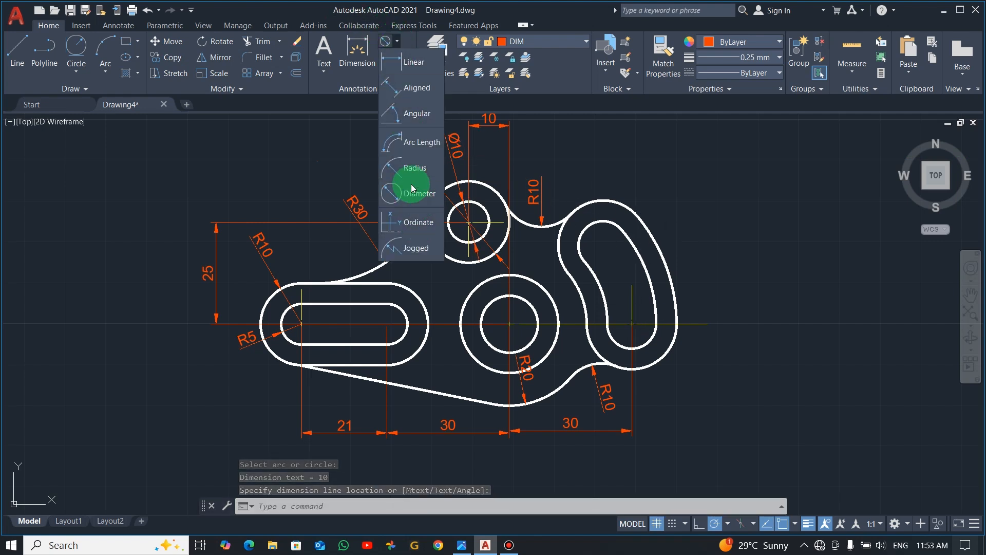
pyautogui.click(415, 167)
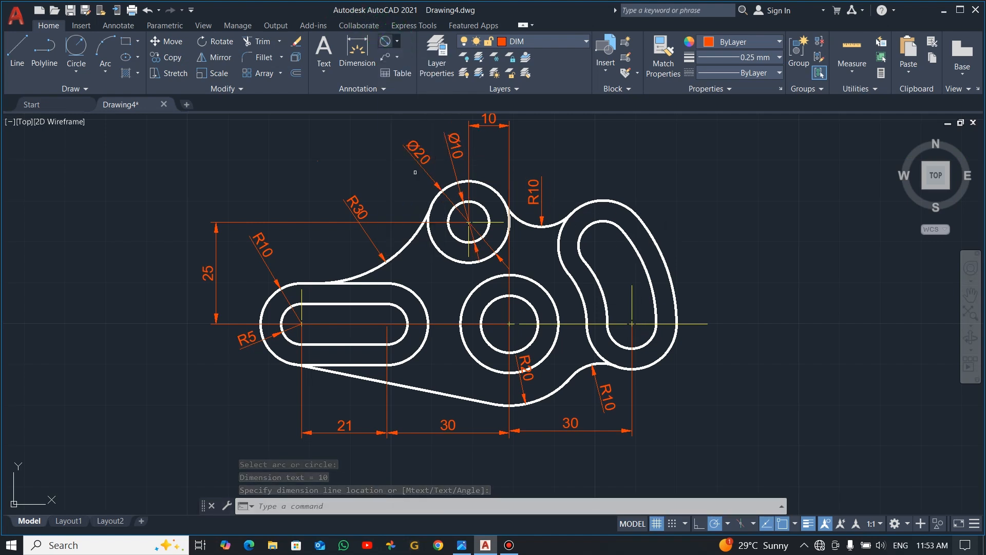
pyautogui.click(655, 342)
pyautogui.click(705, 353)
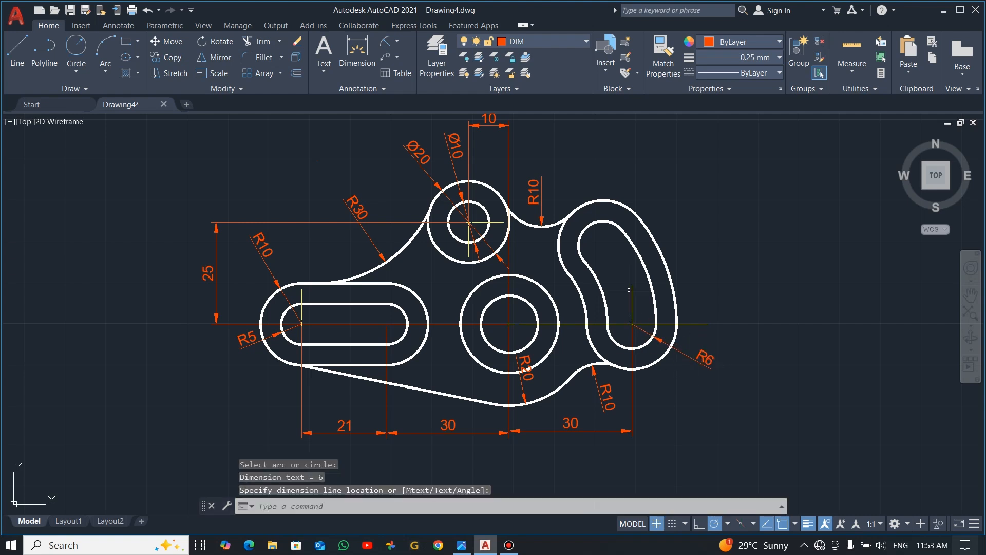
# Add a radius dimension to the outer lower end arc around the curved slot, with its text below and right of the plate
pyautogui.click(389, 44)
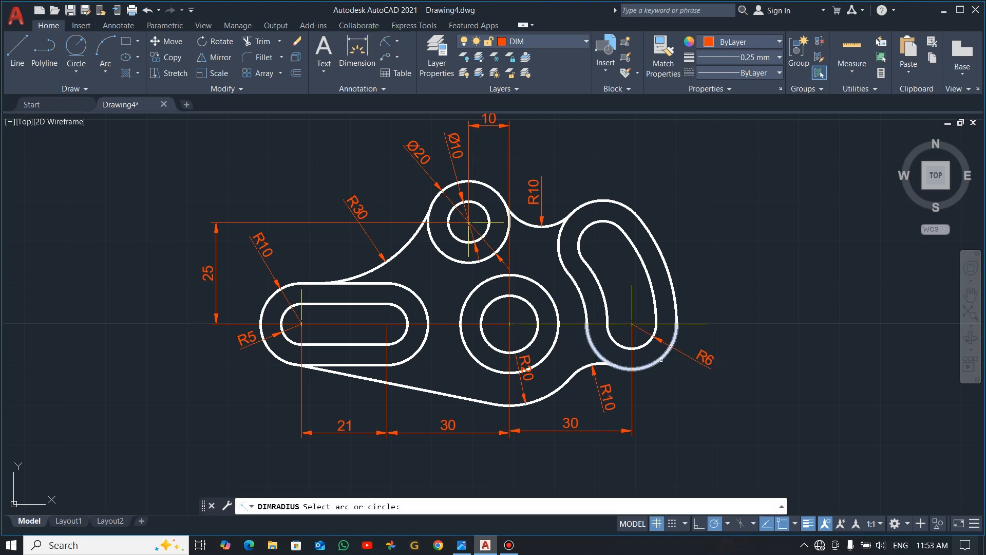
pyautogui.click(668, 360)
pyautogui.click(678, 391)
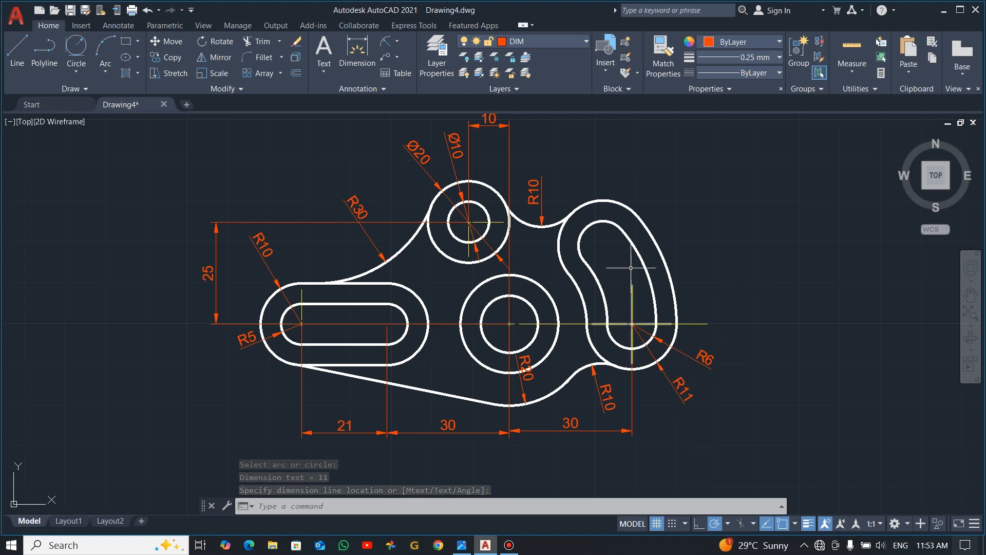
pyautogui.click(15, 49)
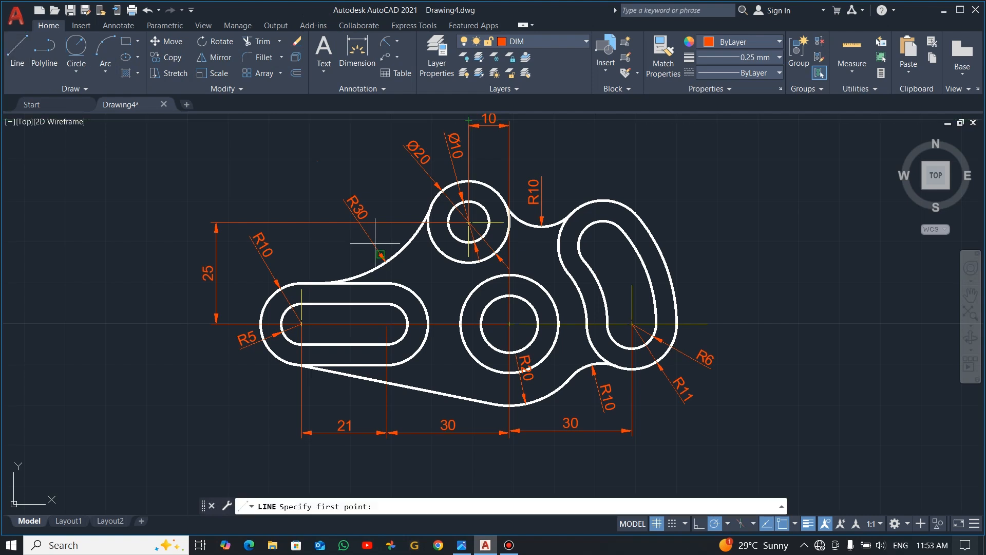
pyautogui.press('Escape')
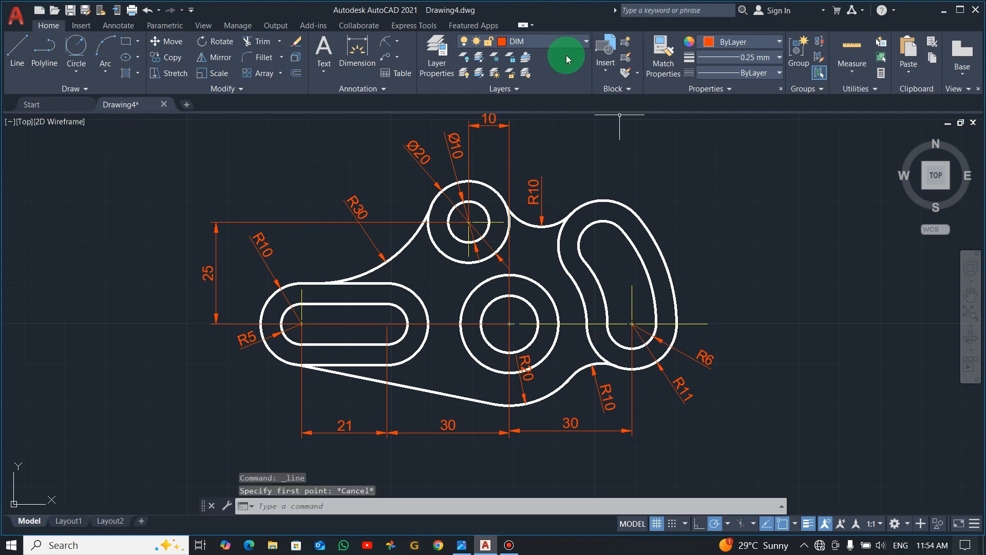
pyautogui.click(581, 40)
pyautogui.click(516, 56)
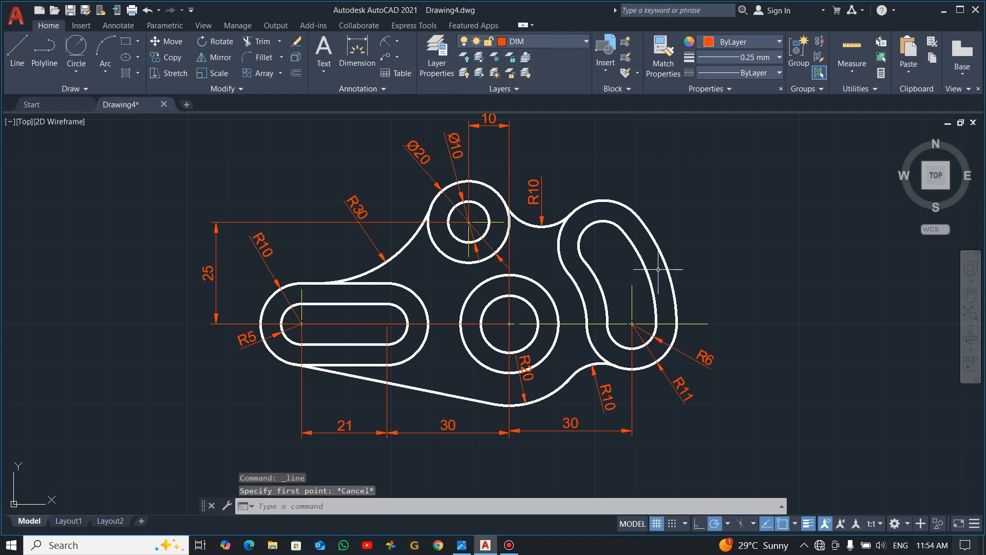
pyautogui.press('Escape')
pyautogui.click(573, 323)
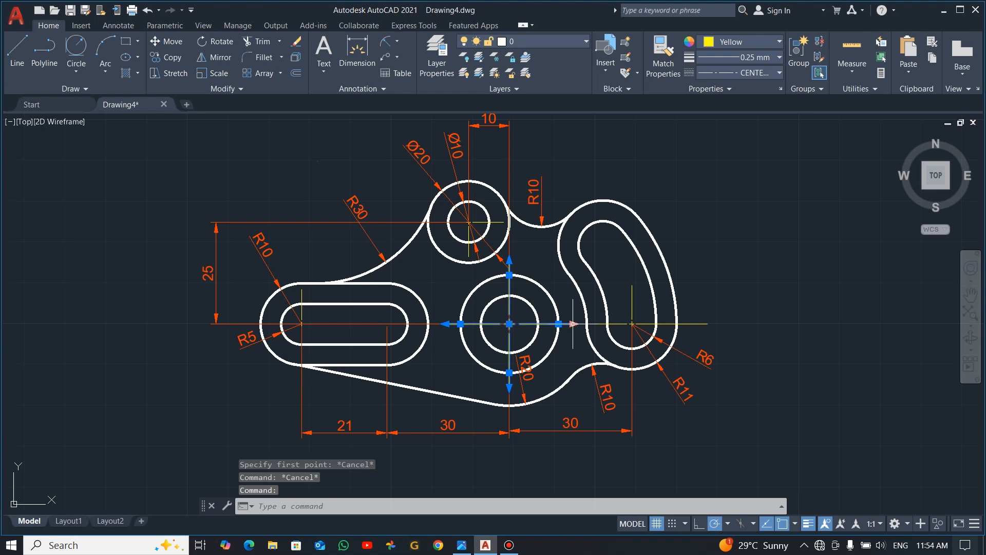
pyautogui.press('Escape')
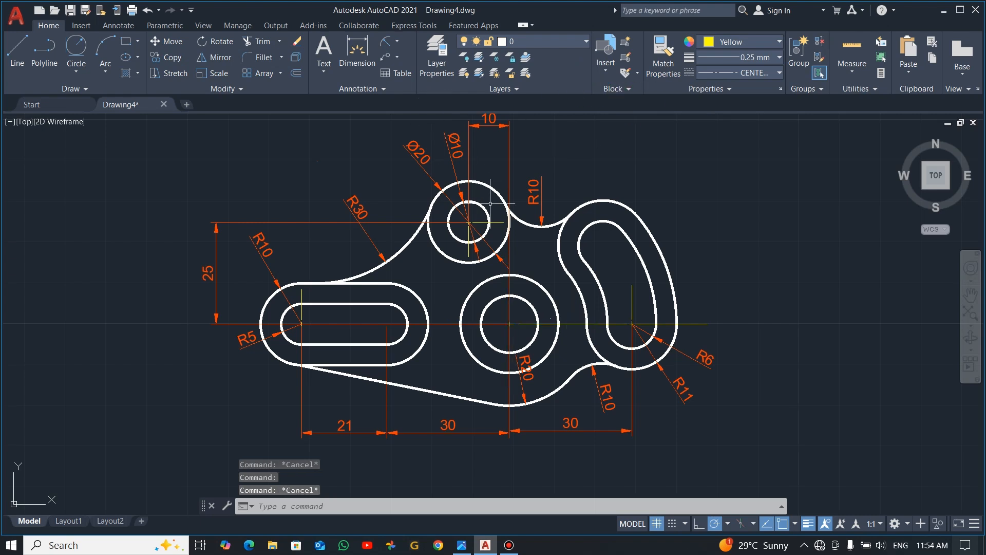
# Draw a line from the central circles' center to the curved slot's upper end center, and extend it in line past the plate's outer edge
pyautogui.click(23, 52)
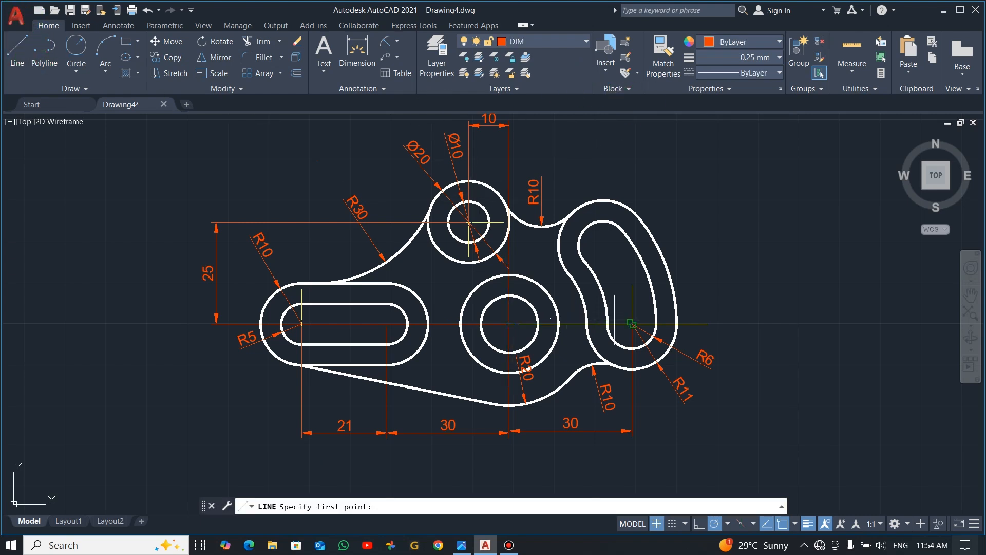
pyautogui.click(509, 323)
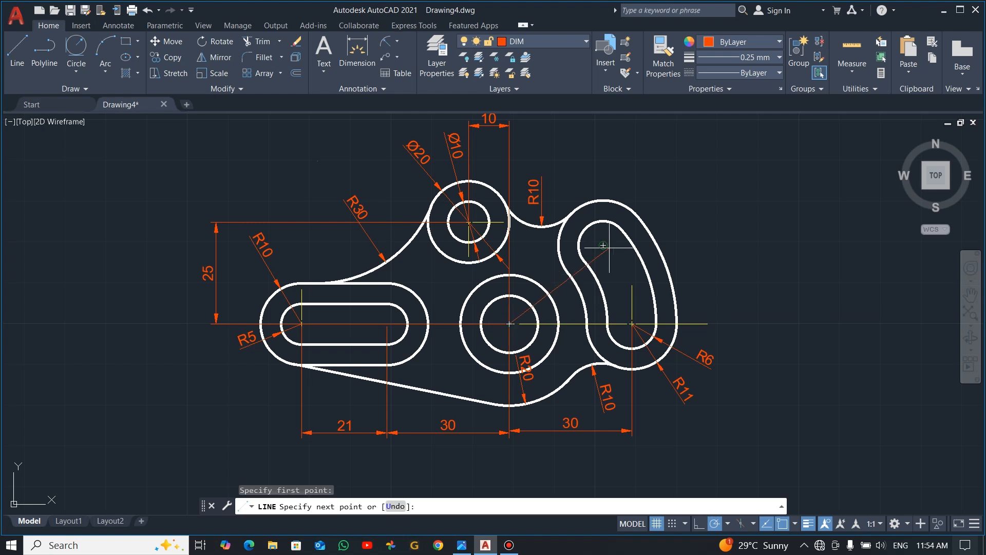
pyautogui.press('Escape')
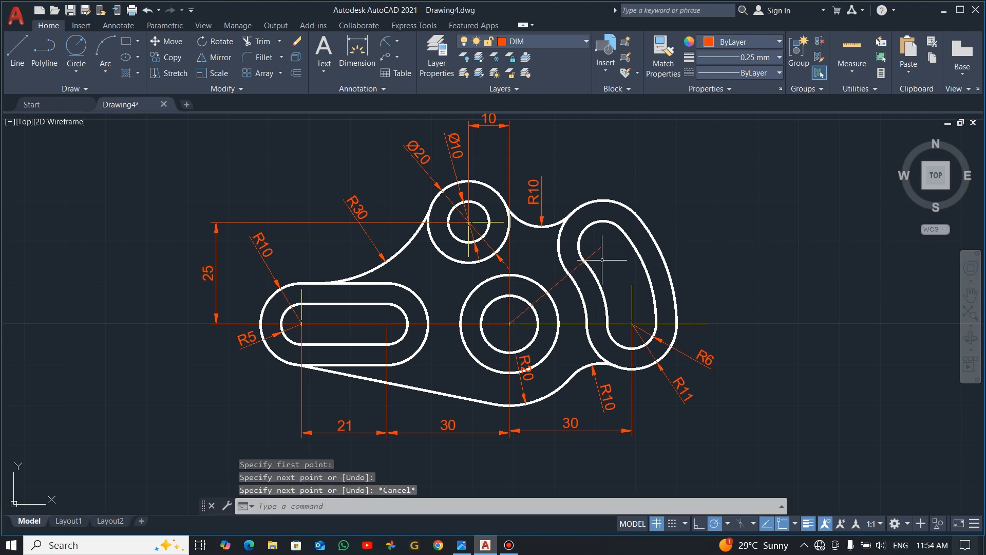
pyautogui.click(596, 252)
pyautogui.click(603, 246)
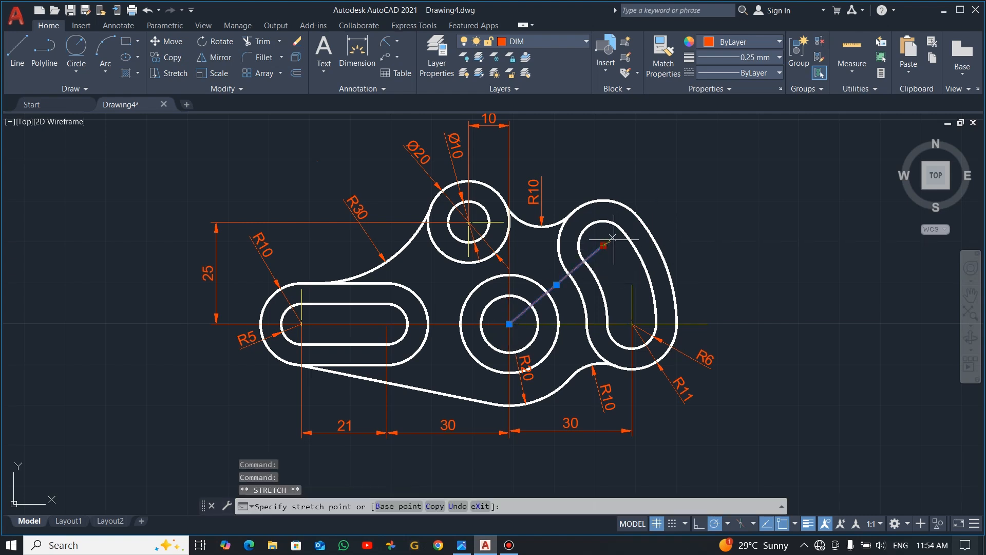
pyautogui.click(650, 206)
pyautogui.press('Escape')
# Set the slanted line through the curved slot to yellow color 248,215,49 with the CENTER2 linetype
pyautogui.click(610, 241)
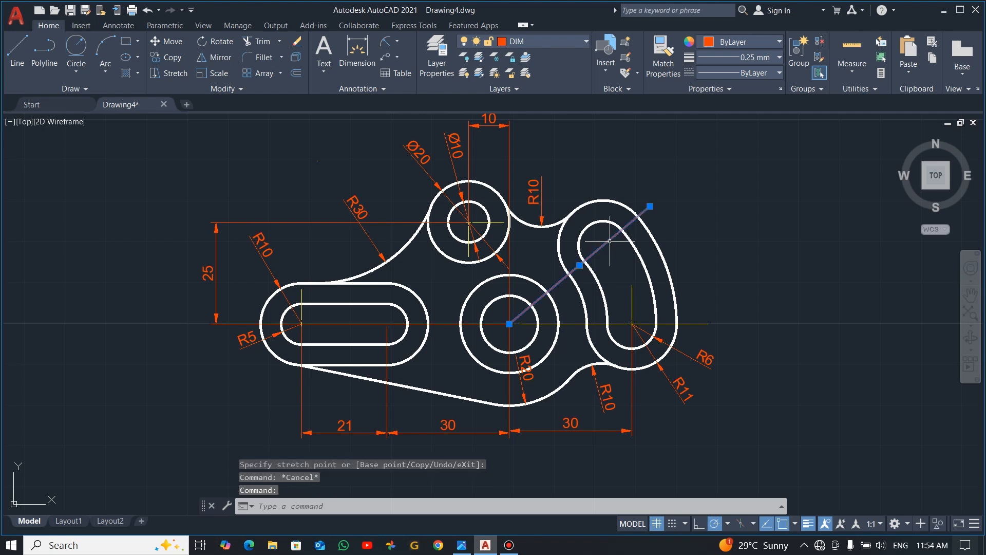
pyautogui.click(717, 41)
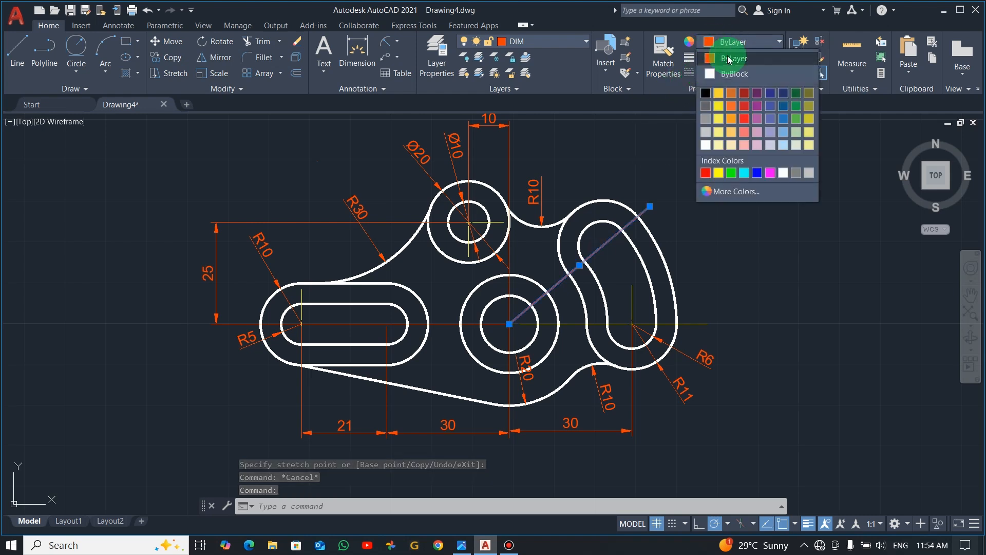
pyautogui.click(718, 105)
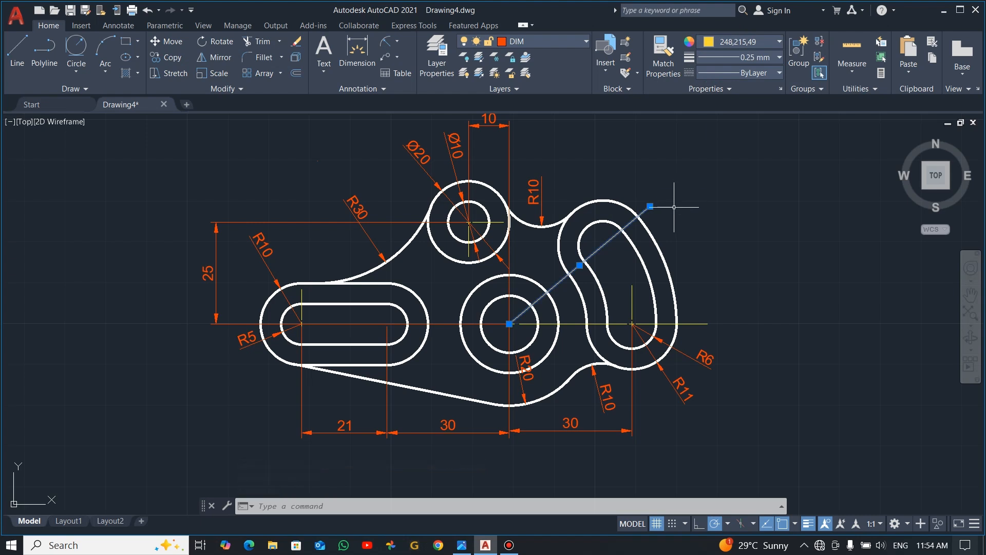
pyautogui.click(759, 57)
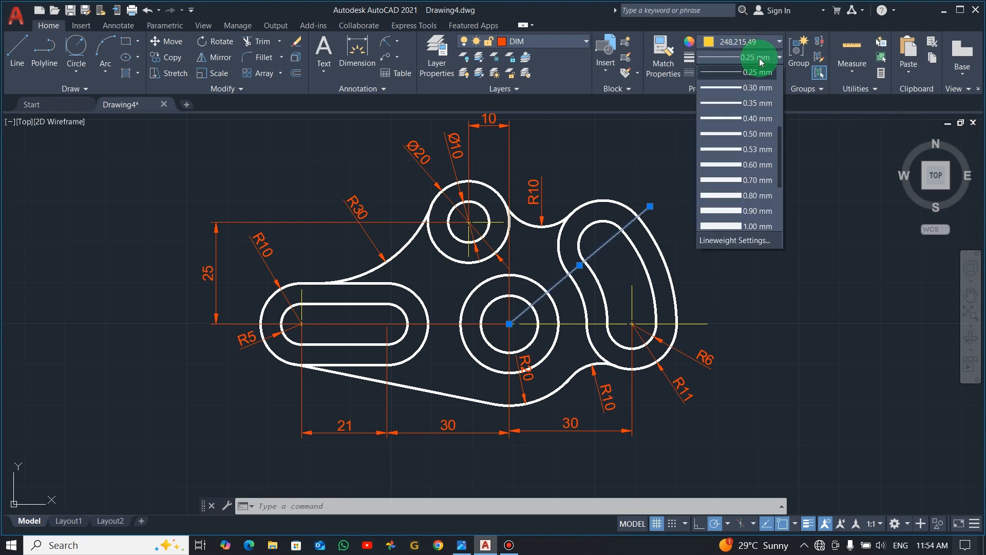
pyautogui.click(759, 59)
pyautogui.click(764, 73)
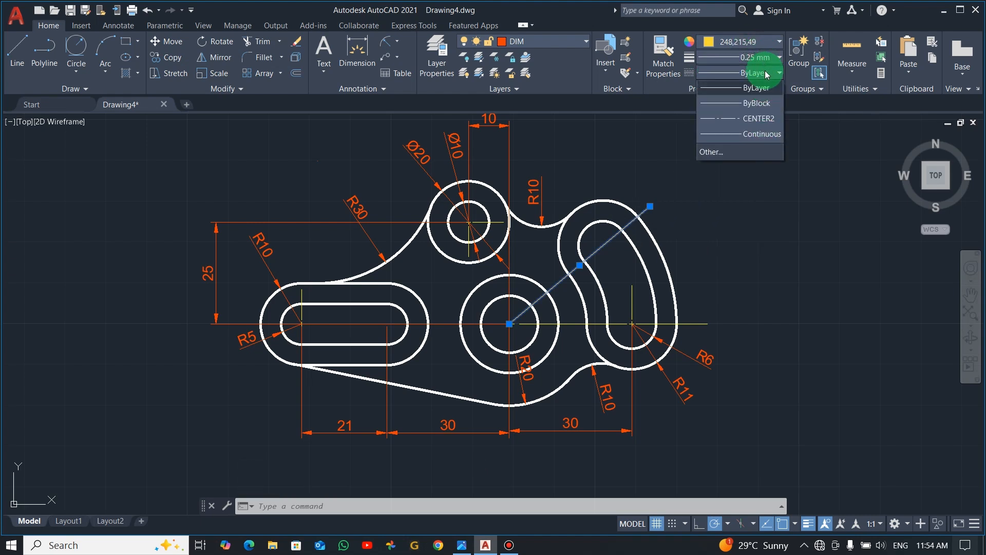
pyautogui.click(759, 122)
pyautogui.press('Escape')
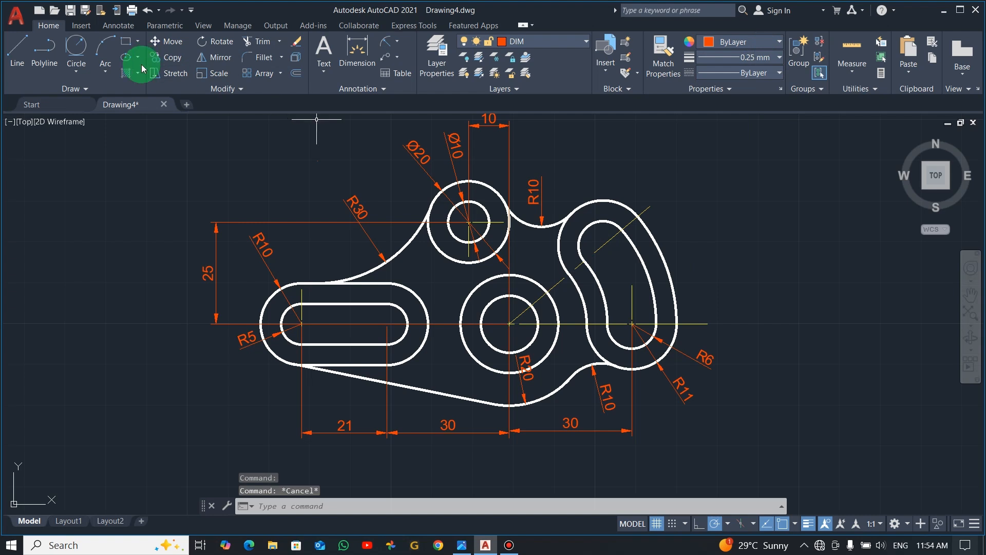
# Add an angular dimension between the slanted line through the curved slot and the horizontal centerline, placing its arc outside the plate's right side
pyautogui.click(396, 42)
pyautogui.click(390, 102)
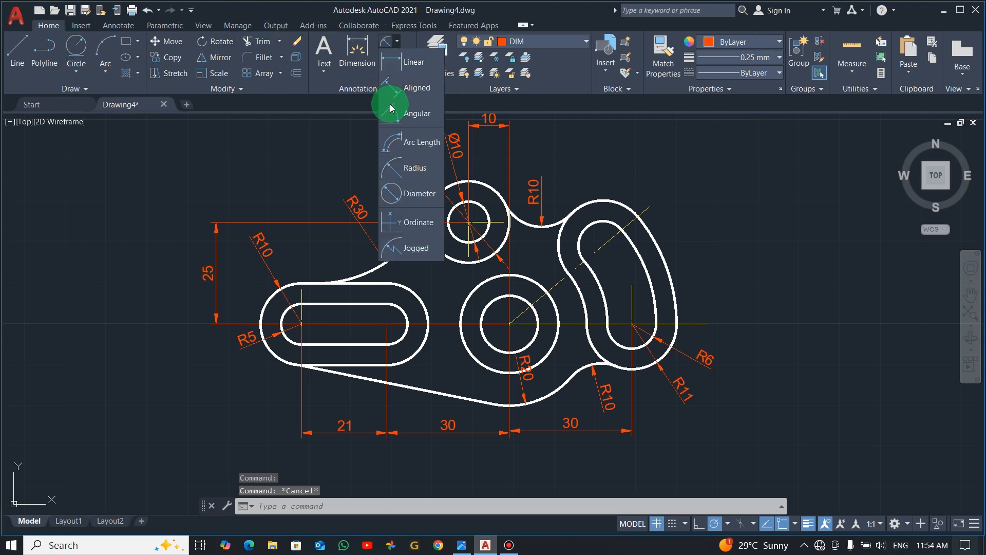
pyautogui.click(649, 208)
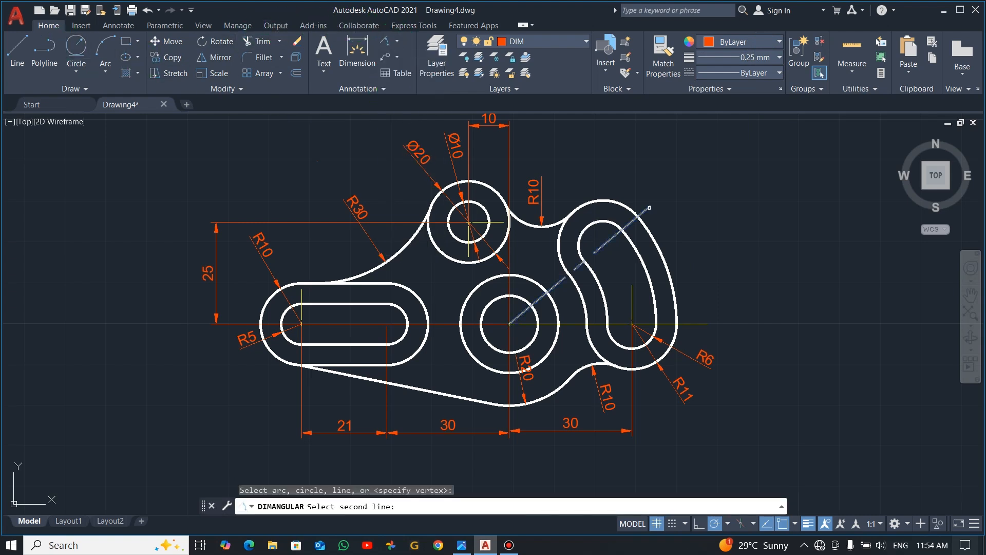
pyautogui.click(700, 325)
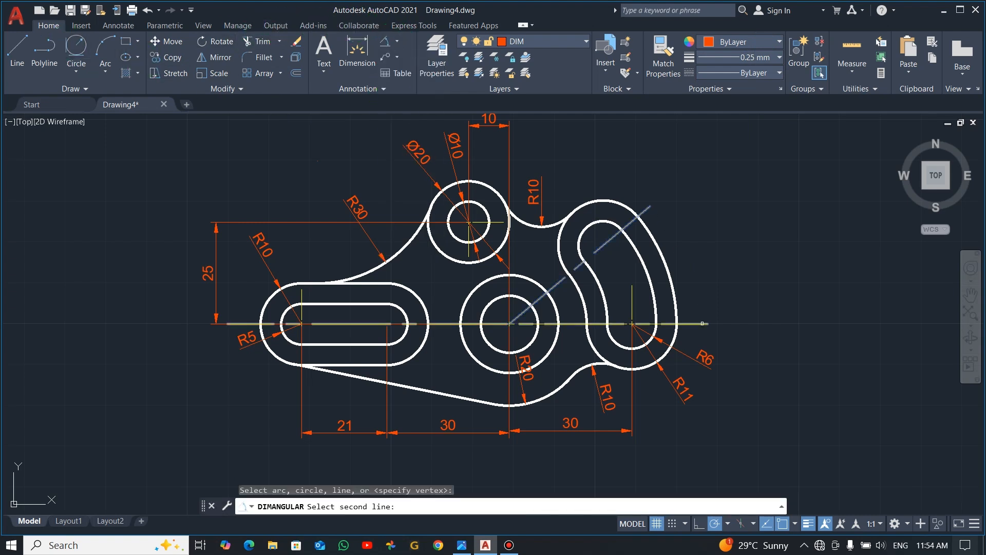
pyautogui.click(709, 237)
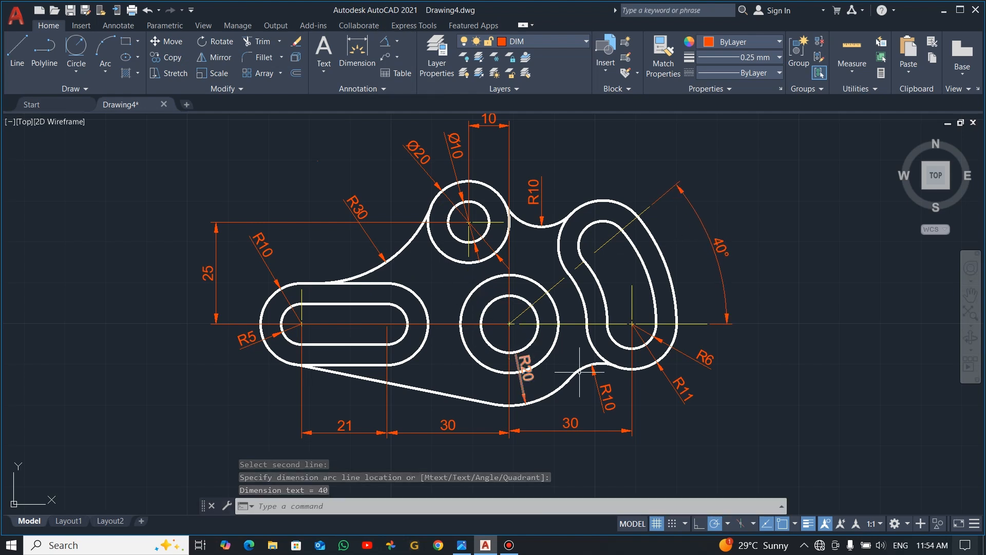
# After checking the reference image, add a diameter dimension to the central outer circle, with its text above and left of the circle
pyautogui.hotkey('alt', 'Tab')
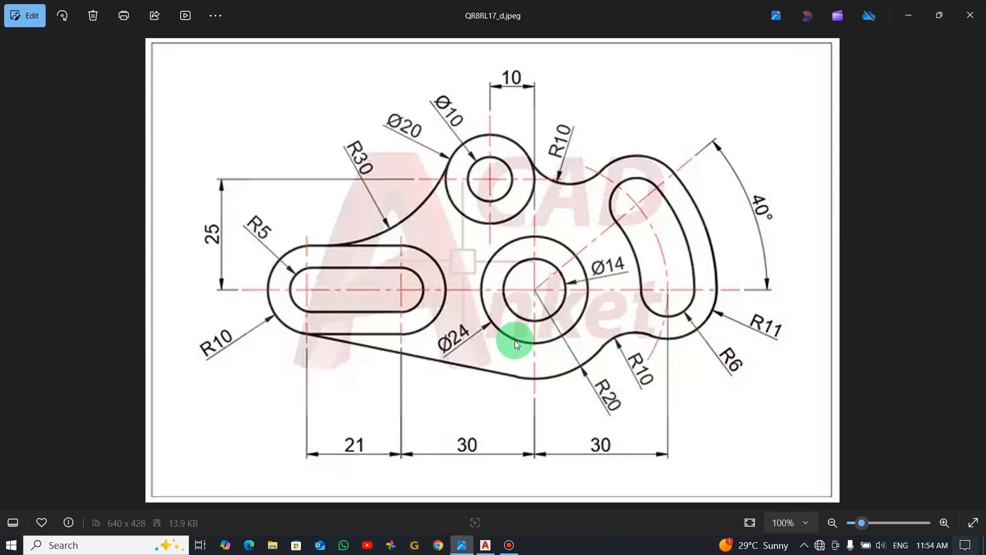
pyautogui.hotkey('alt', 'Tab')
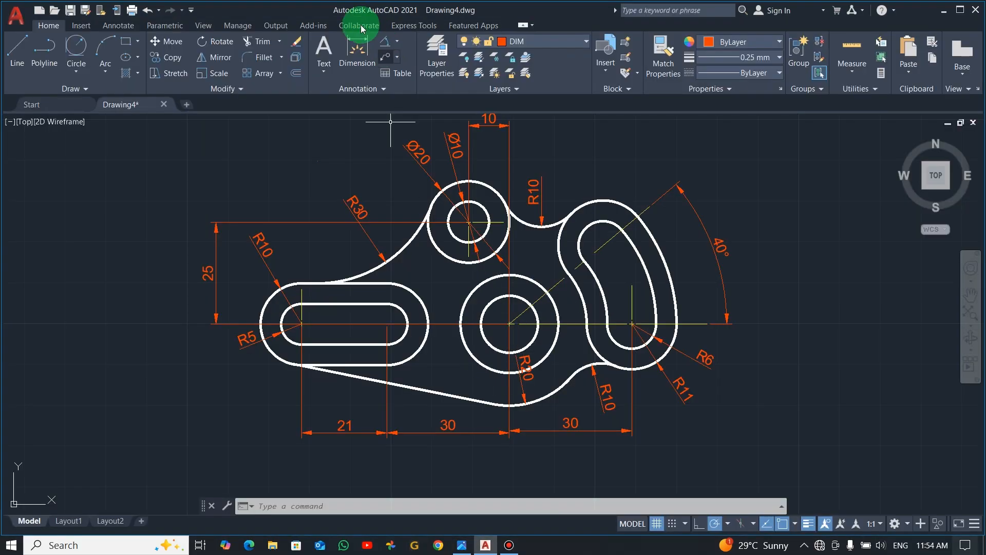
pyautogui.click(401, 43)
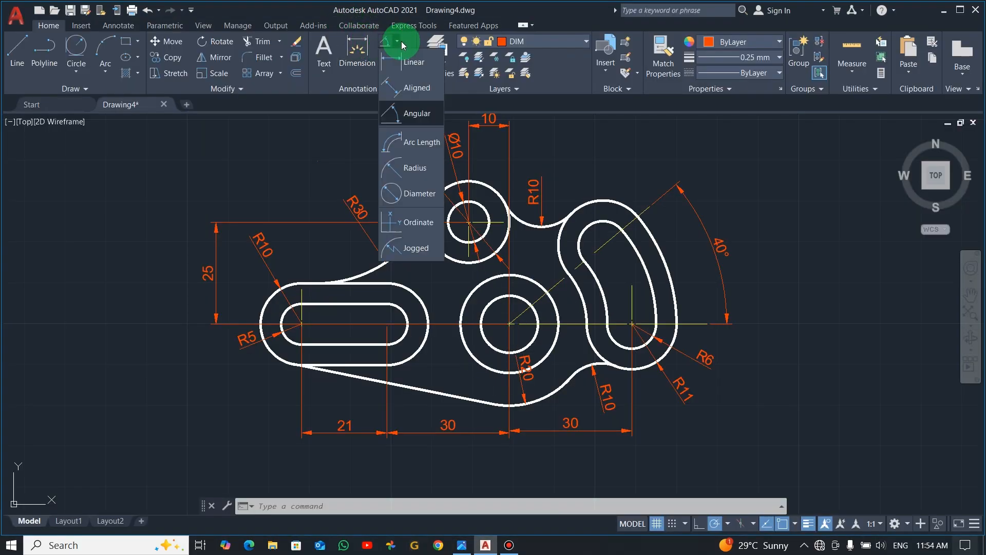
pyautogui.click(406, 193)
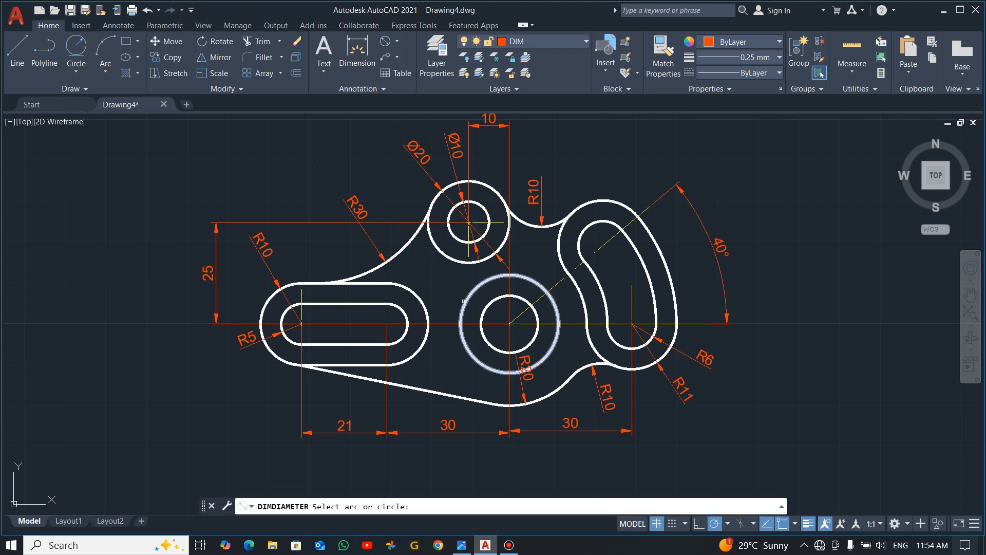
pyautogui.click(463, 301)
pyautogui.click(430, 273)
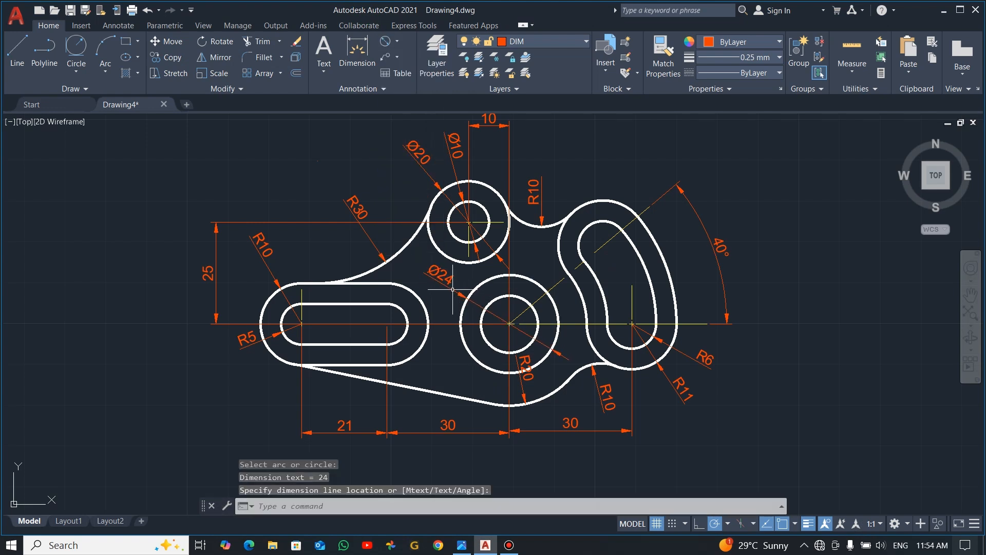
# Add a diameter dimension to the central inner circle, with its text below and left, outside the outer circle
pyautogui.click(385, 41)
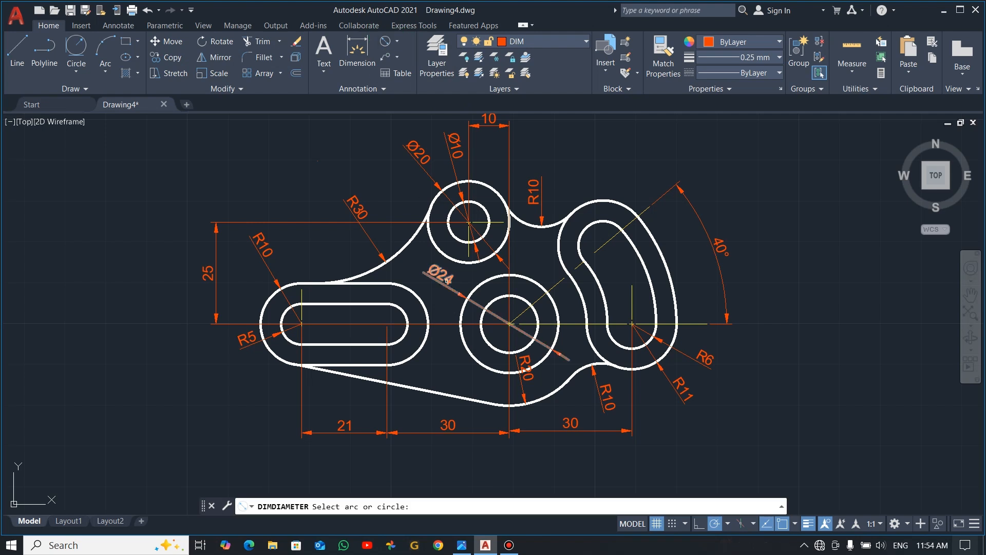
pyautogui.click(482, 336)
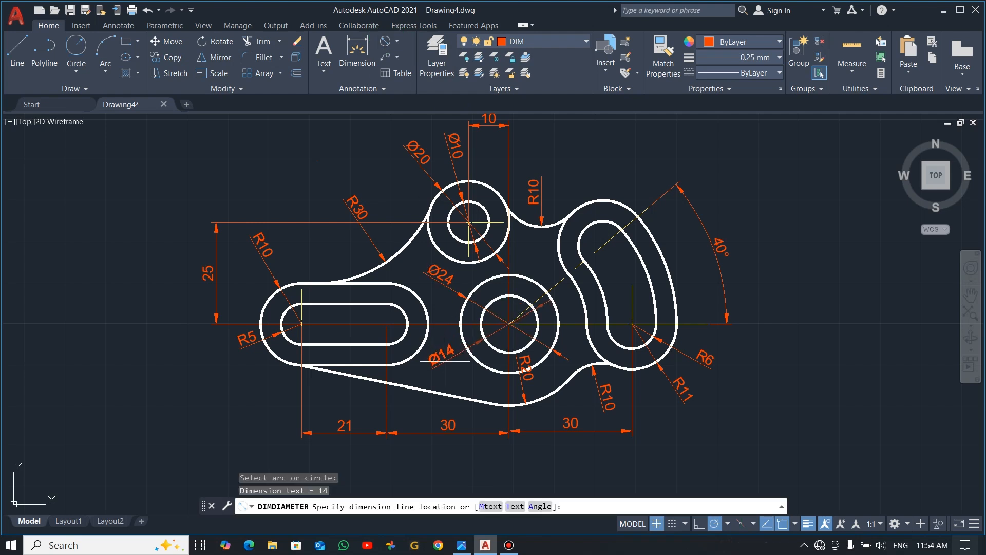
pyautogui.click(445, 362)
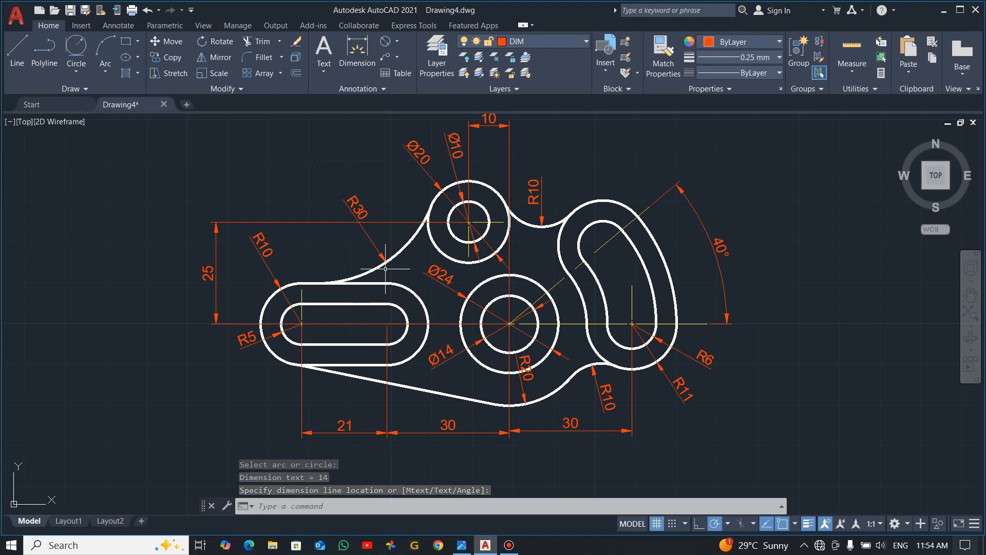
# Compare the dimensioned plate drawing with the reference image QR8RL17_d.jpeg
pyautogui.hotkey('alt', 'Tab')
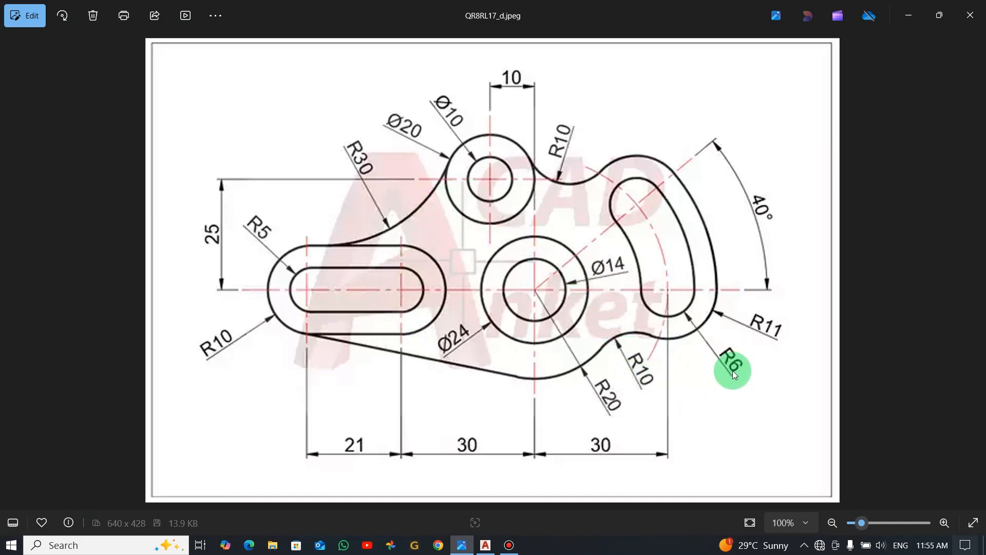
pyautogui.hotkey('alt', 'Tab')
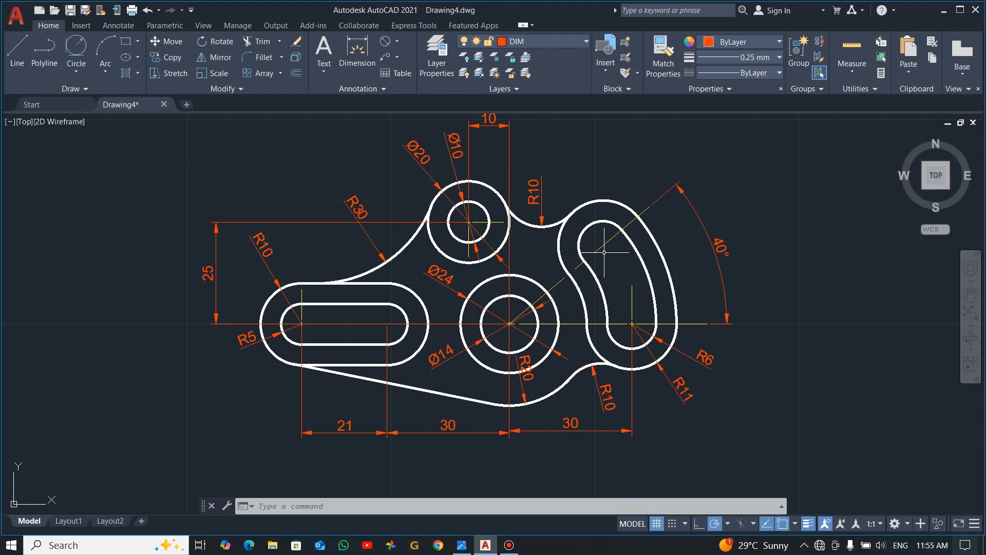
pyautogui.scroll(2, 522, 252)
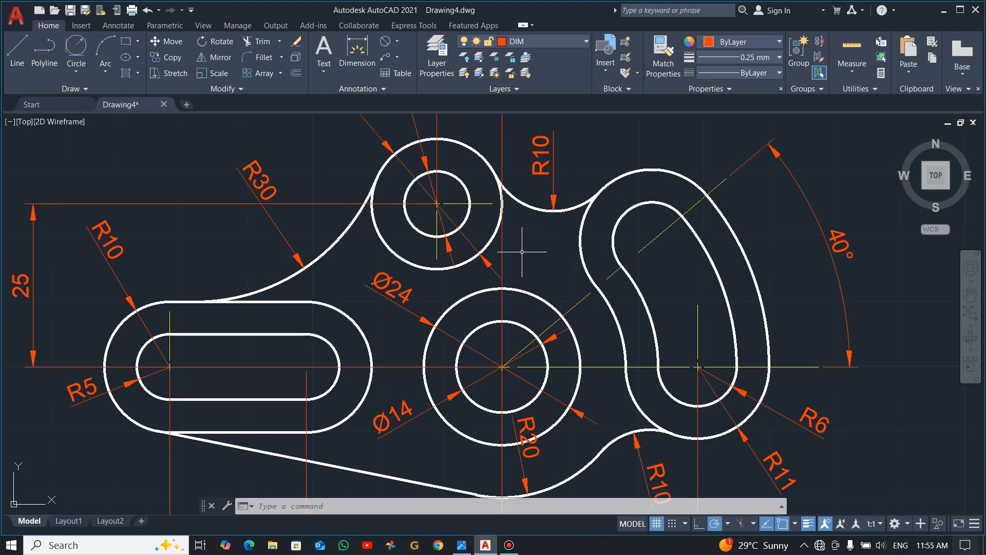
pyautogui.scroll(-2, 522, 251)
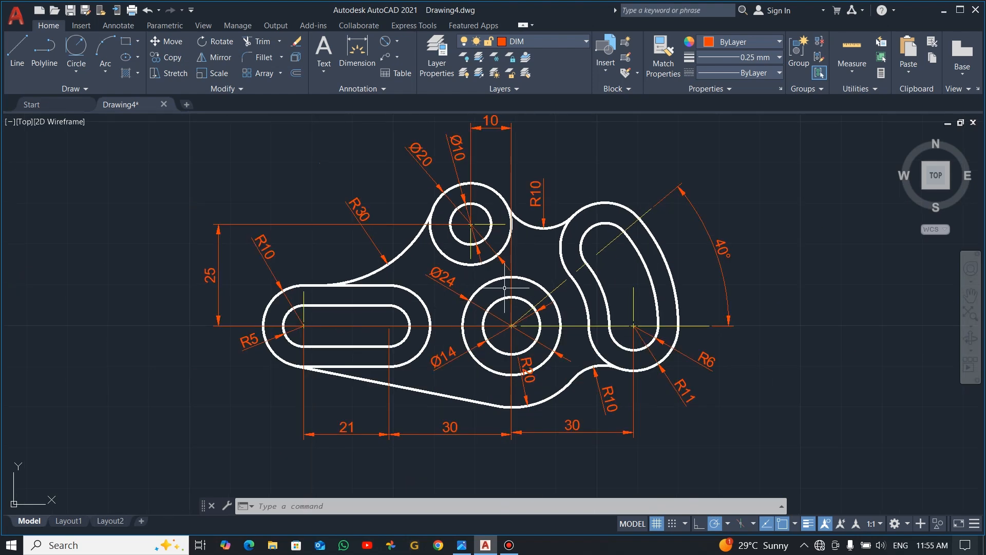